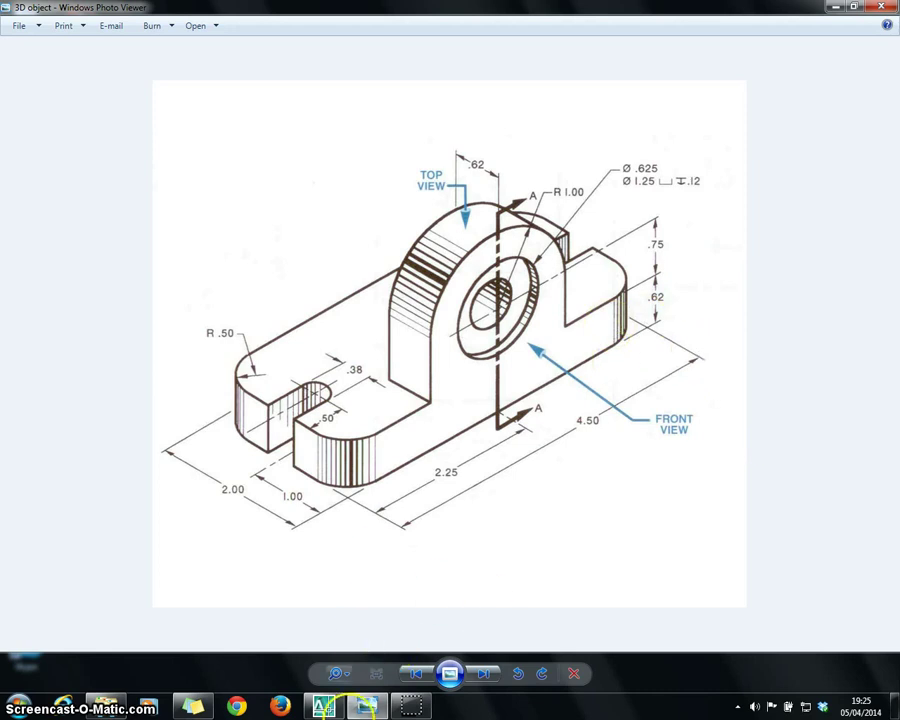
Switch from the dimensioned bracket image to the empty AutoCAD drawing.
left_click(324, 705)
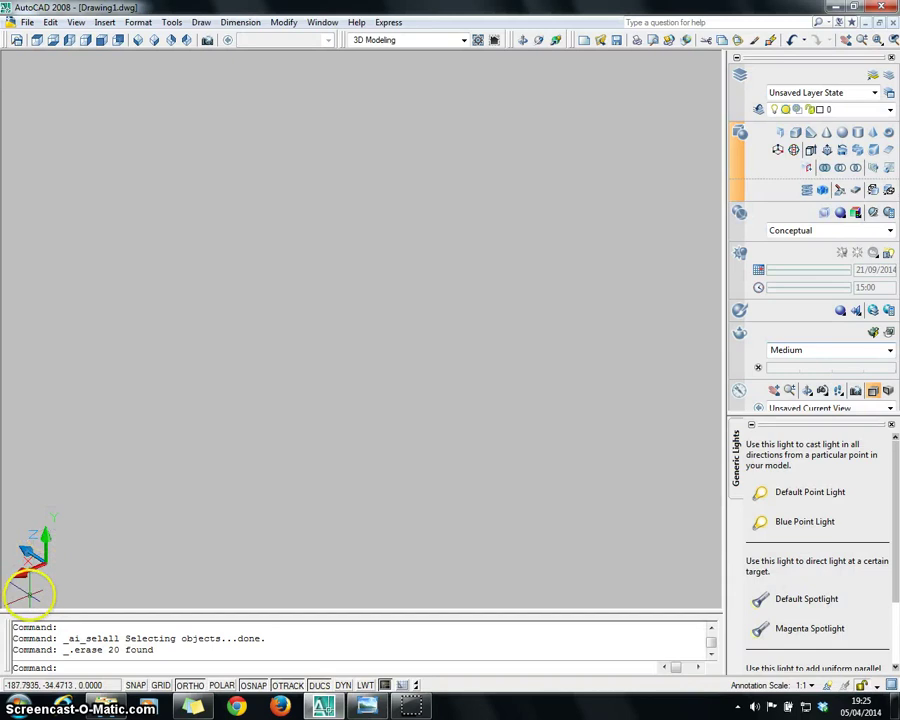
Set the view to Top, then SE Isometric, and recheck the bracket reference image.
left_click(38, 40)
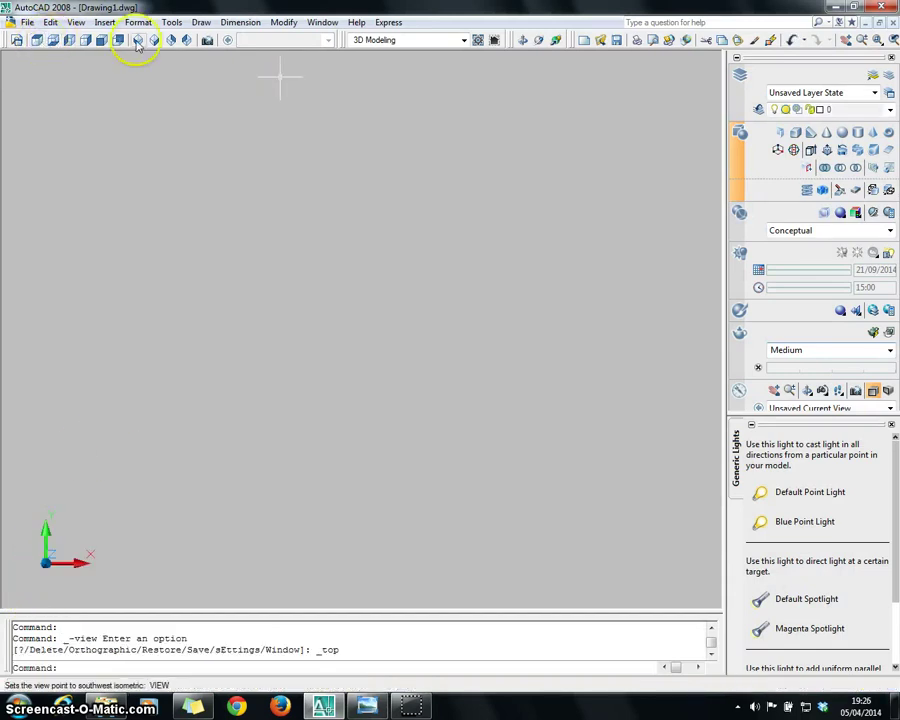
left_click(154, 42)
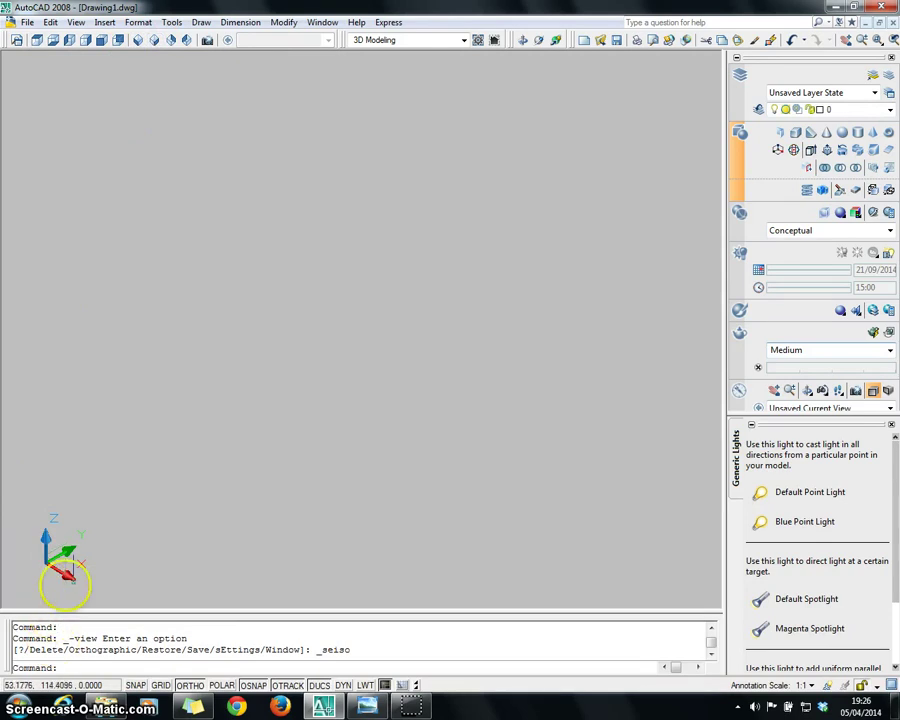
left_click(366, 706)
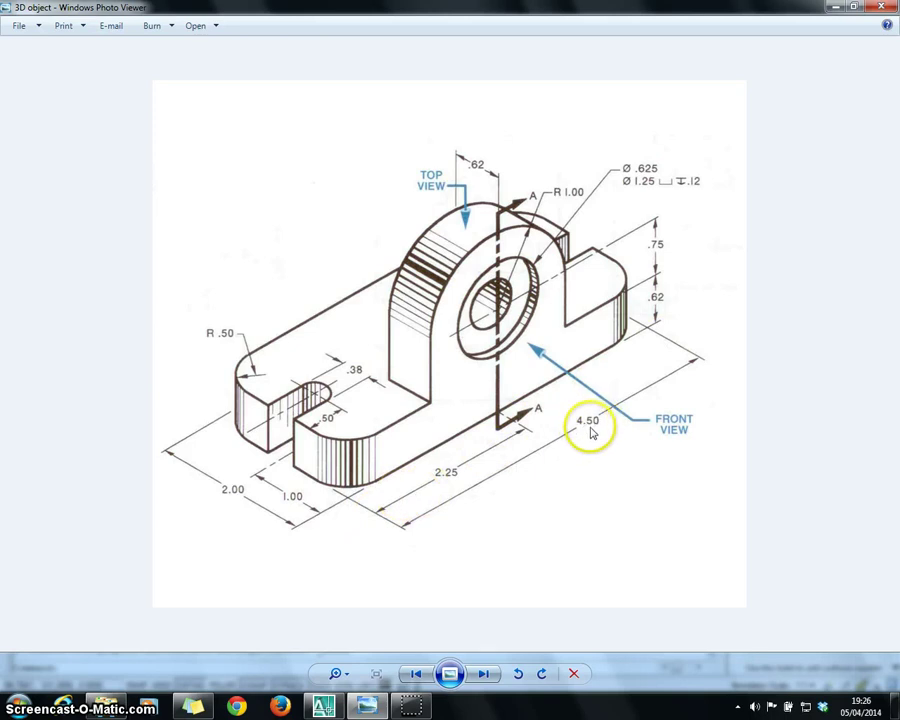
left_click(322, 706)
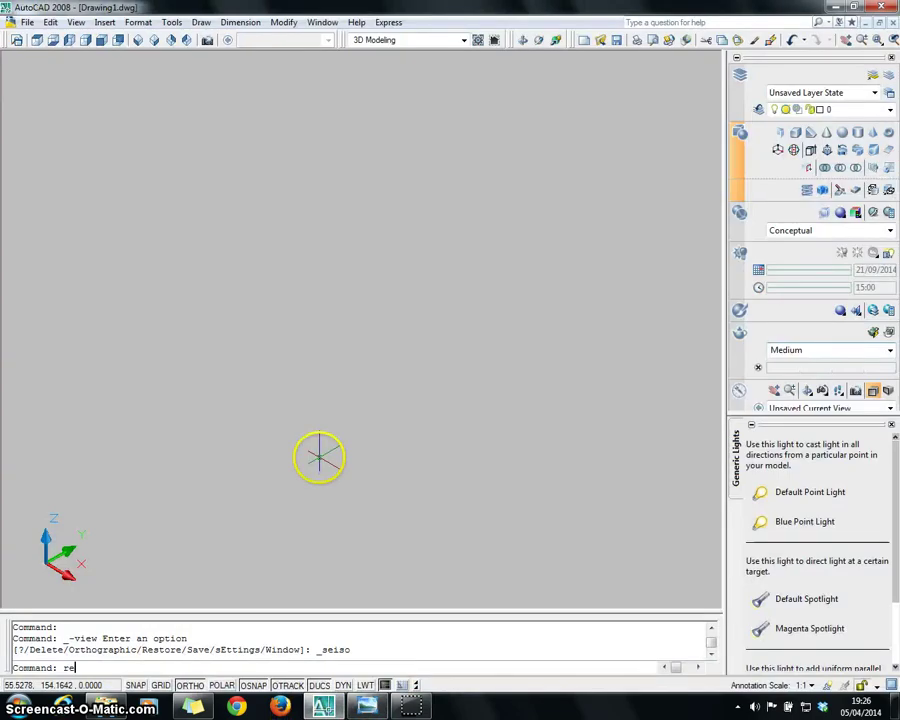
Draw a 4.5 by 2 rectangle with REC from a picked first corner.
type("rec")
key("Return")
left_click(304, 378)
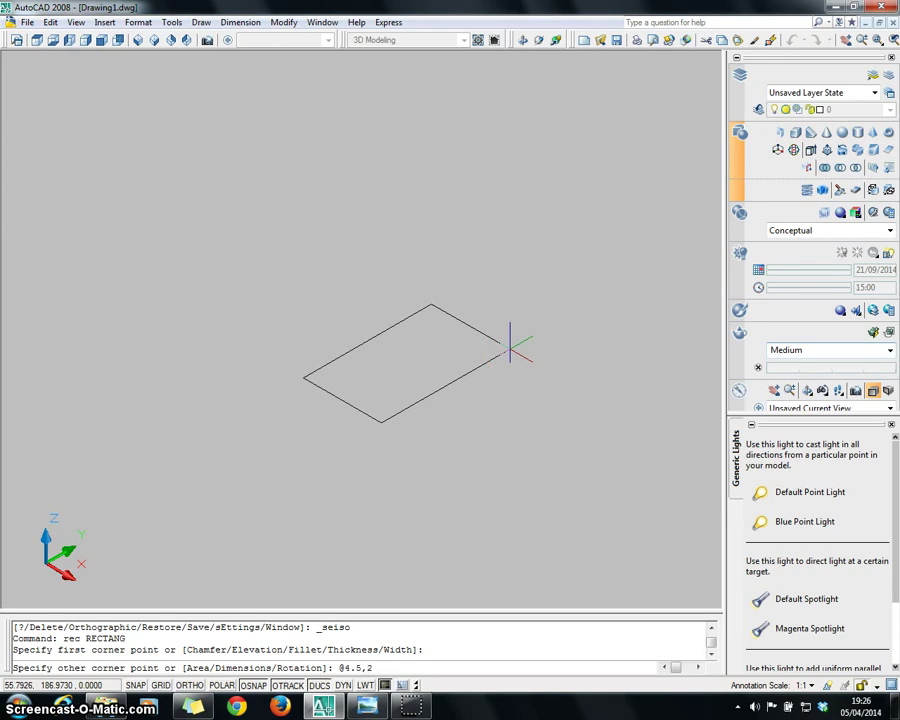
type("@4.5,2")
key("Return")
scroll(245, 356, "up", 3)
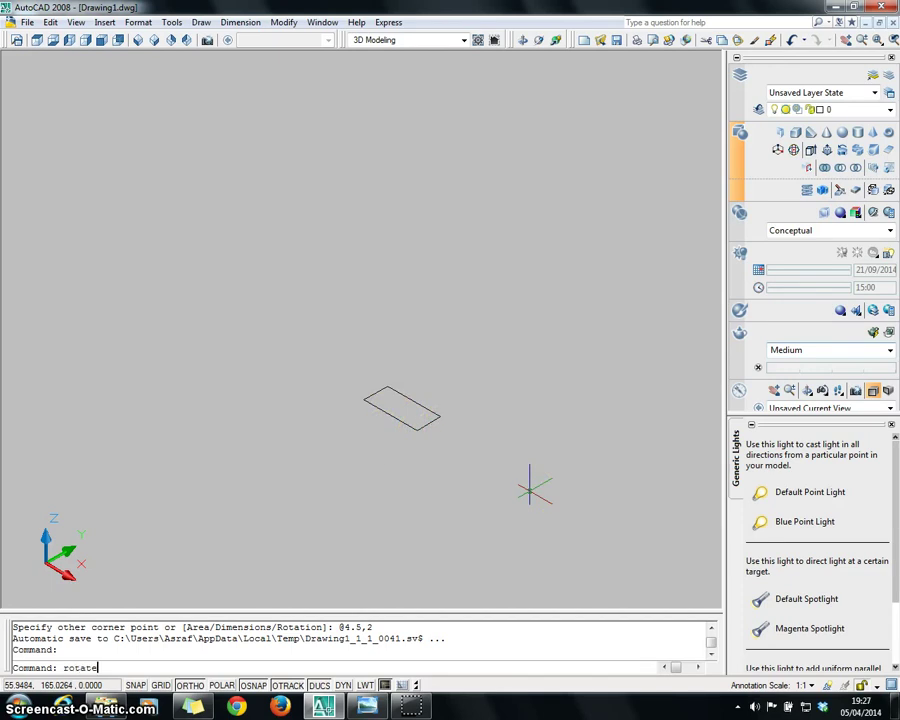
Rotate the rectangle a quarter turn about its corner and recheck the reference image.
key("Return")
left_click(403, 400)
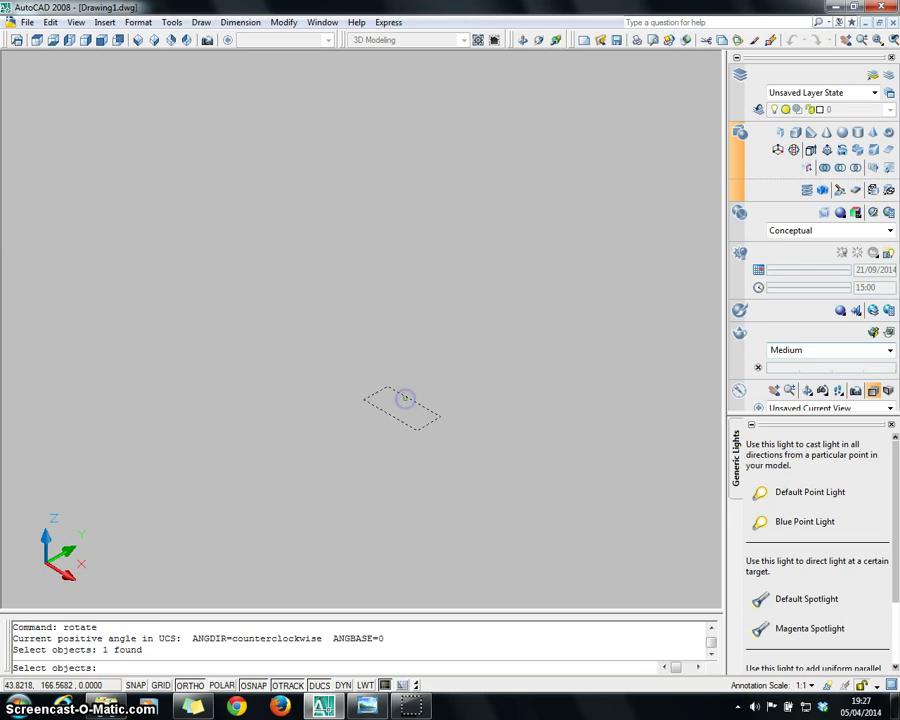
key("Return")
left_click(388, 384)
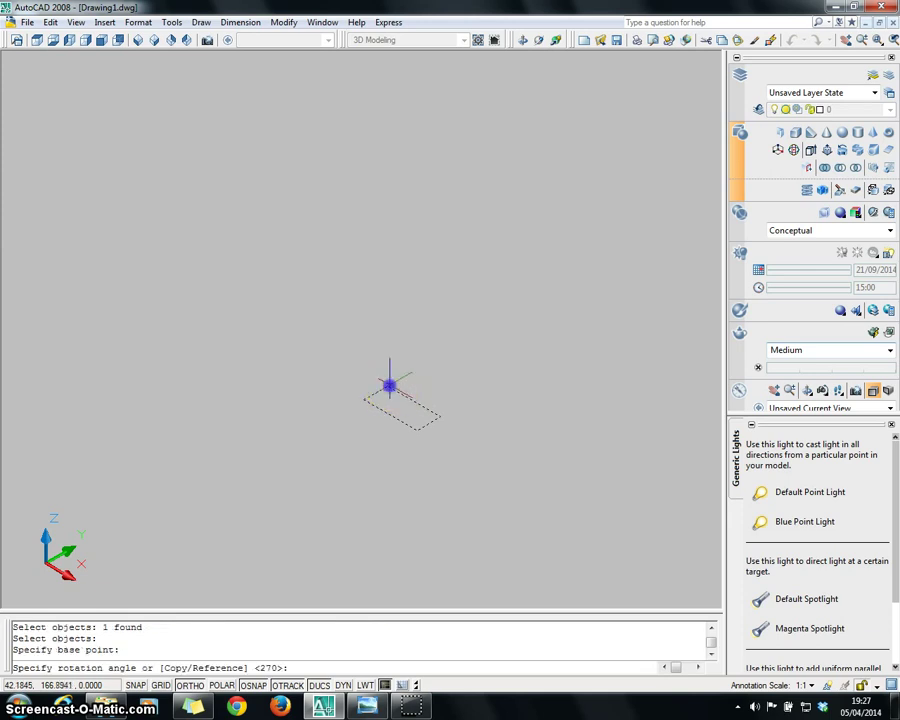
left_click(364, 397)
scroll(350, 397, "up", 5)
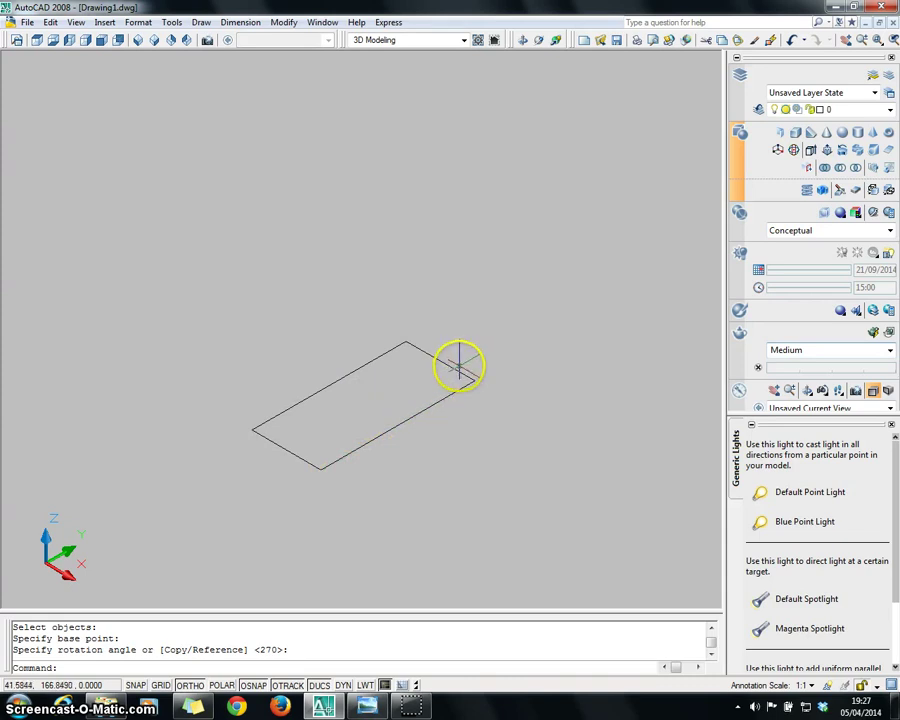
left_click(367, 706)
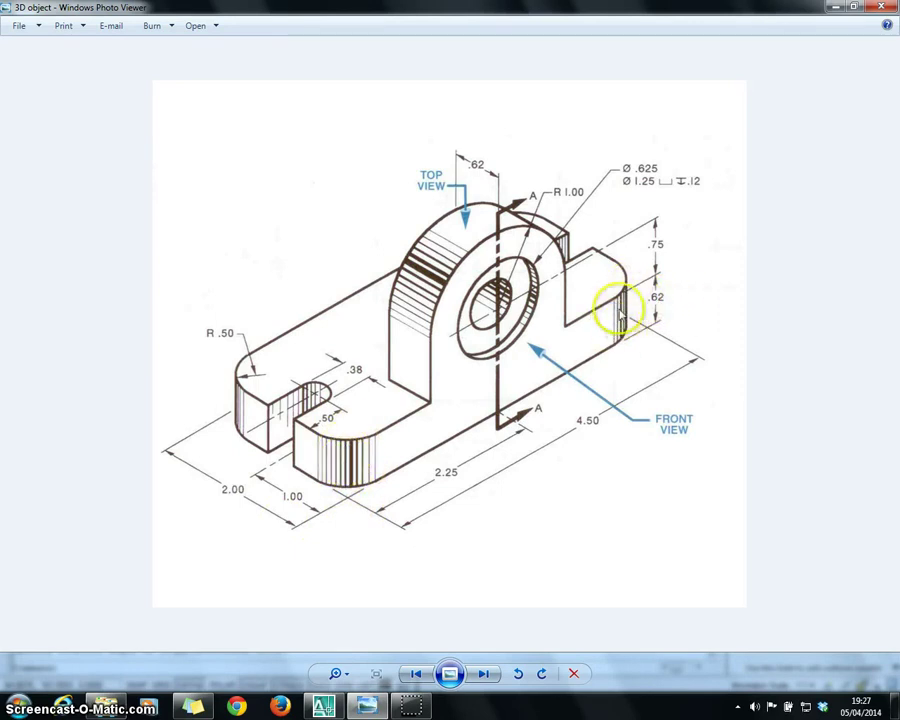
left_click(322, 706)
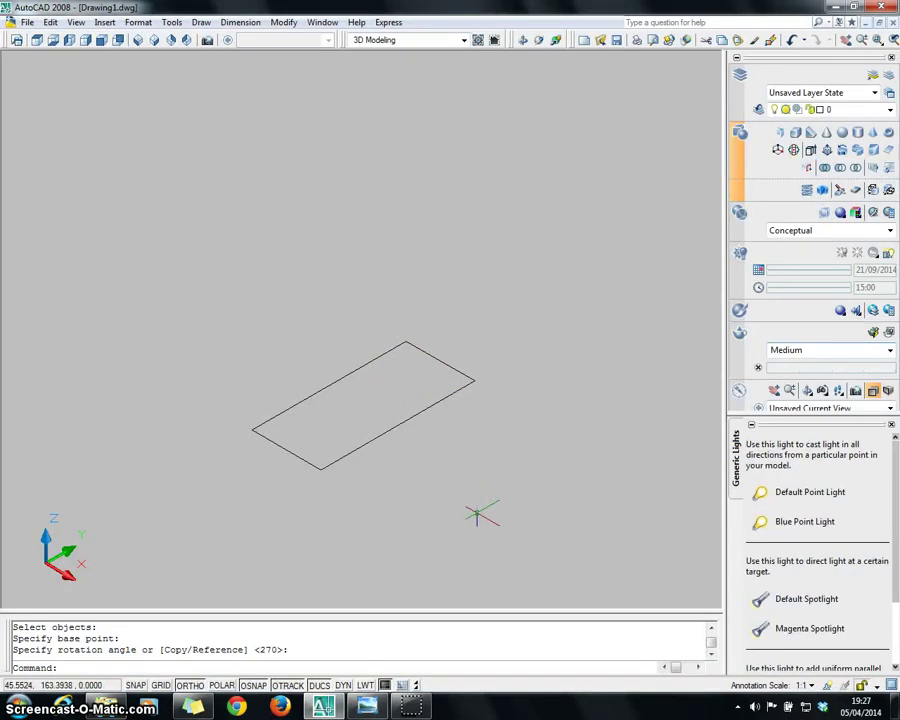
Presspull the rectangle up 0.62 into a solid slab and check the reference dimensions.
left_click(350, 432, "ctrl+alt")
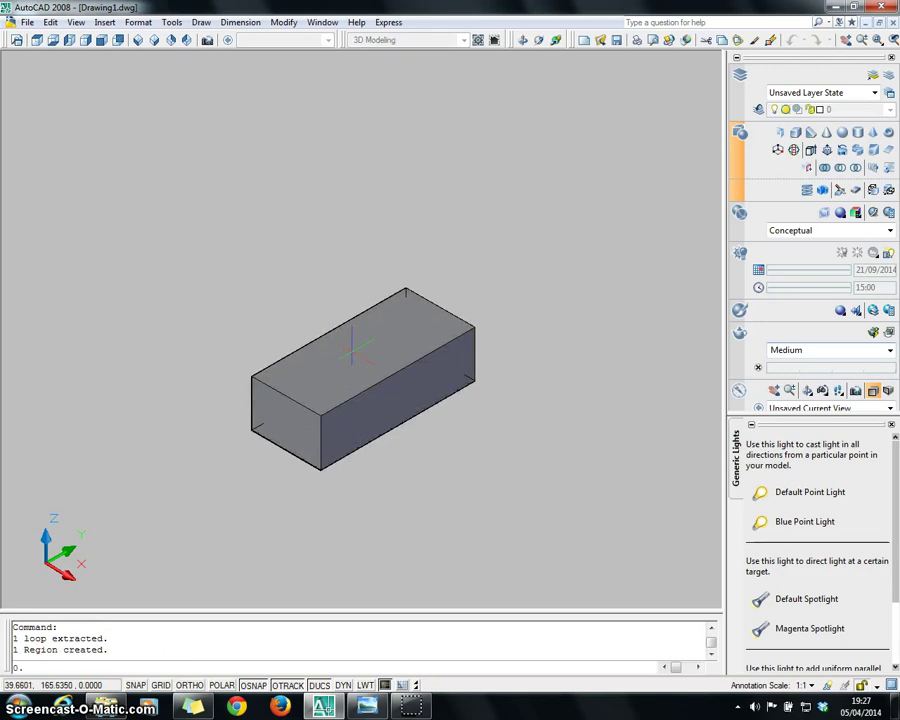
key("Return")
scroll(392, 444, "up", 3)
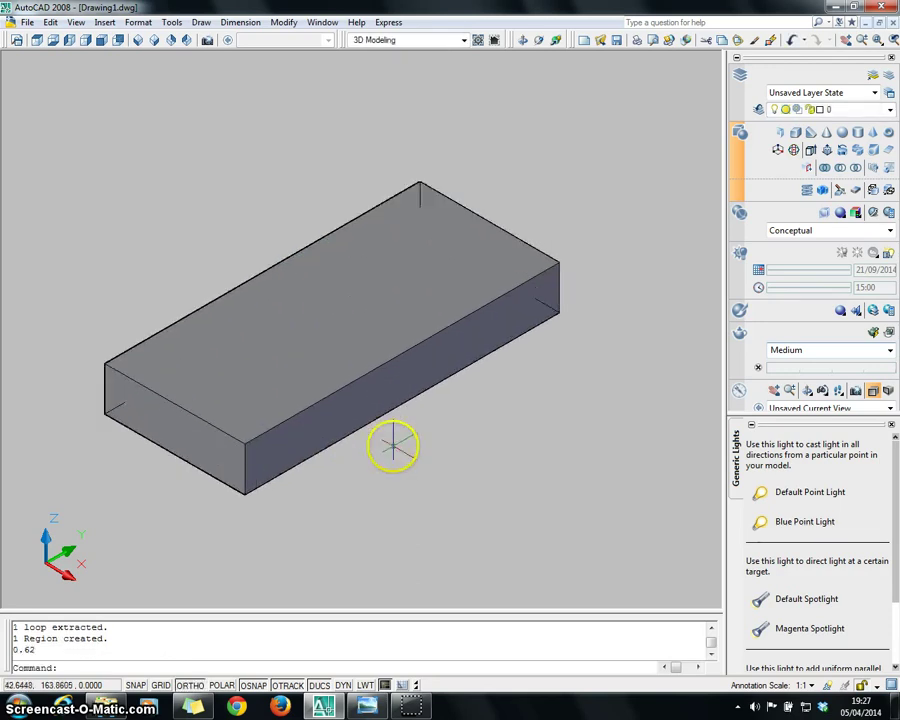
left_click(366, 706)
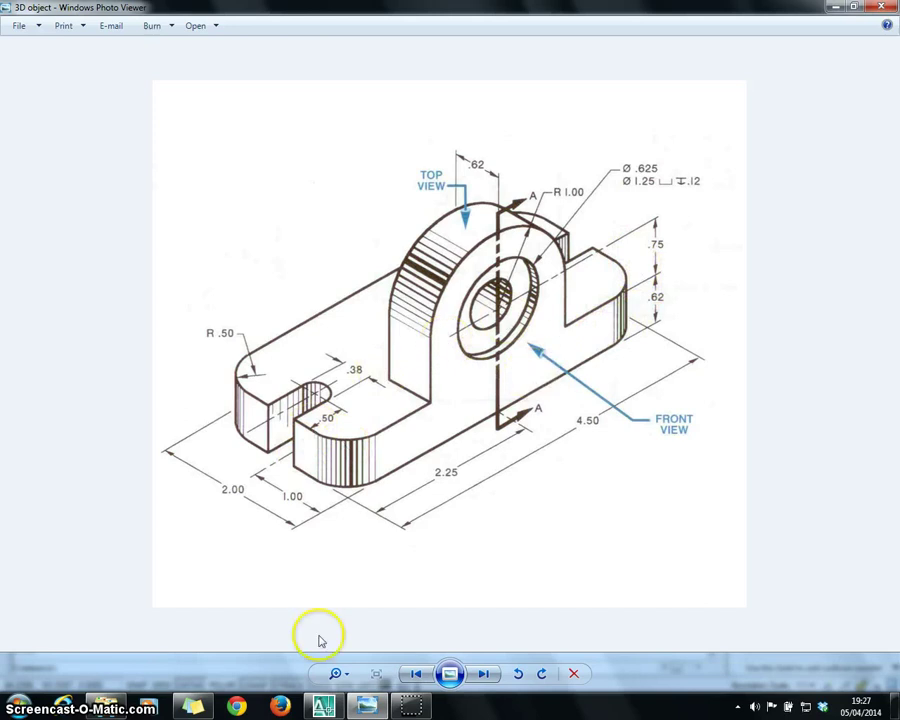
left_click(322, 706)
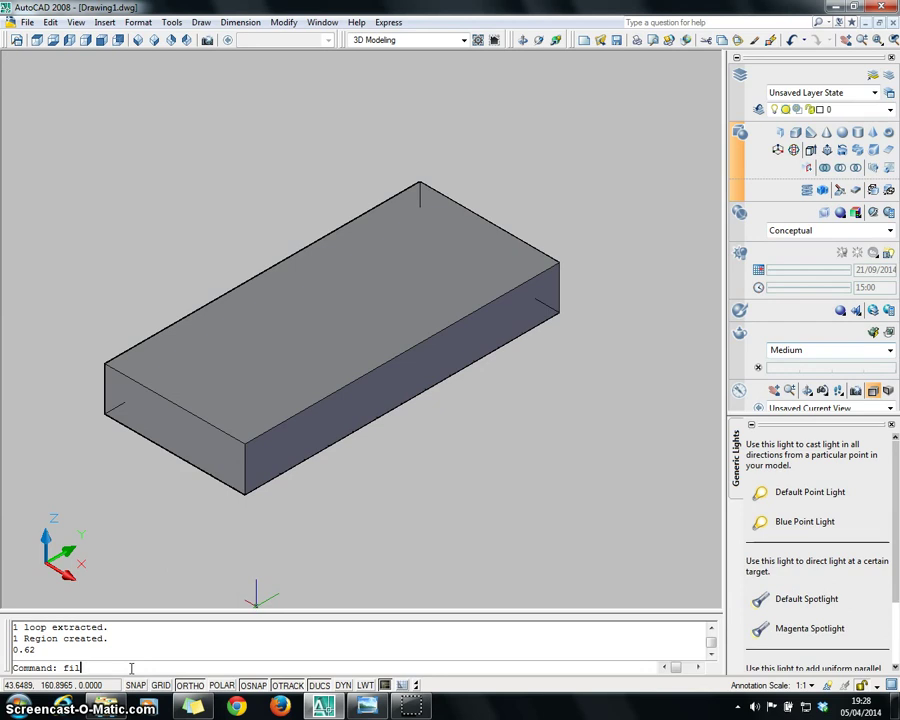
Start a 0.5-radius fillet and pick three vertical corner edges of the block.
key("Return")
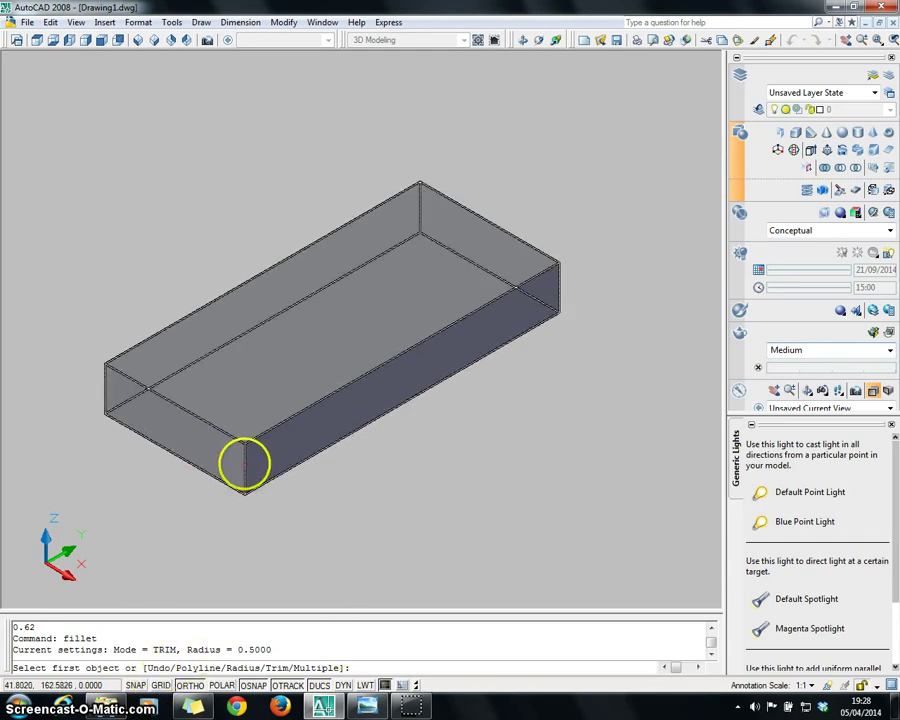
left_click(244, 462)
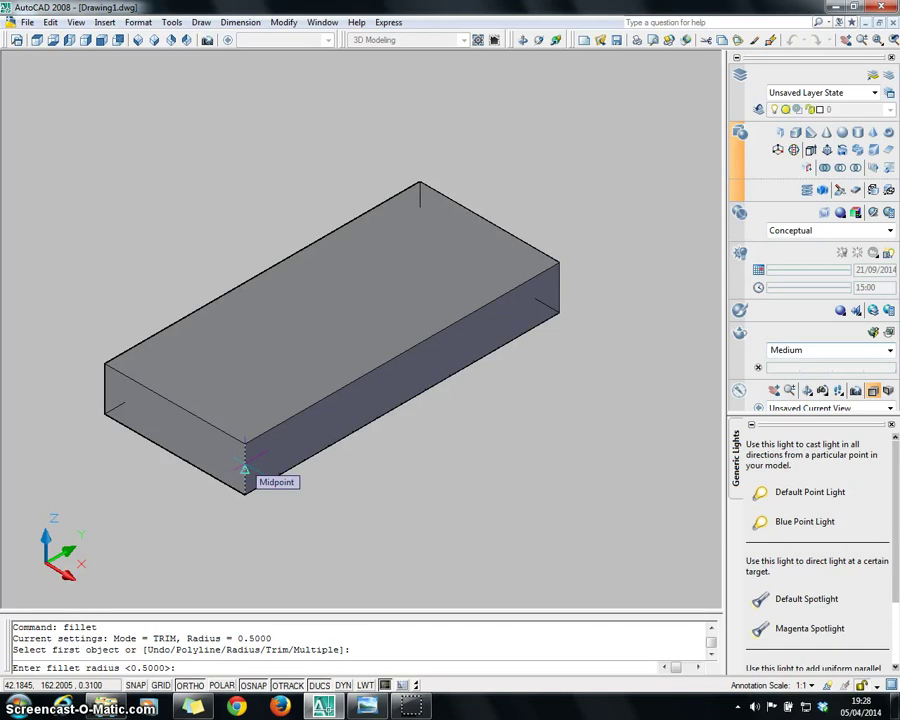
key("Return")
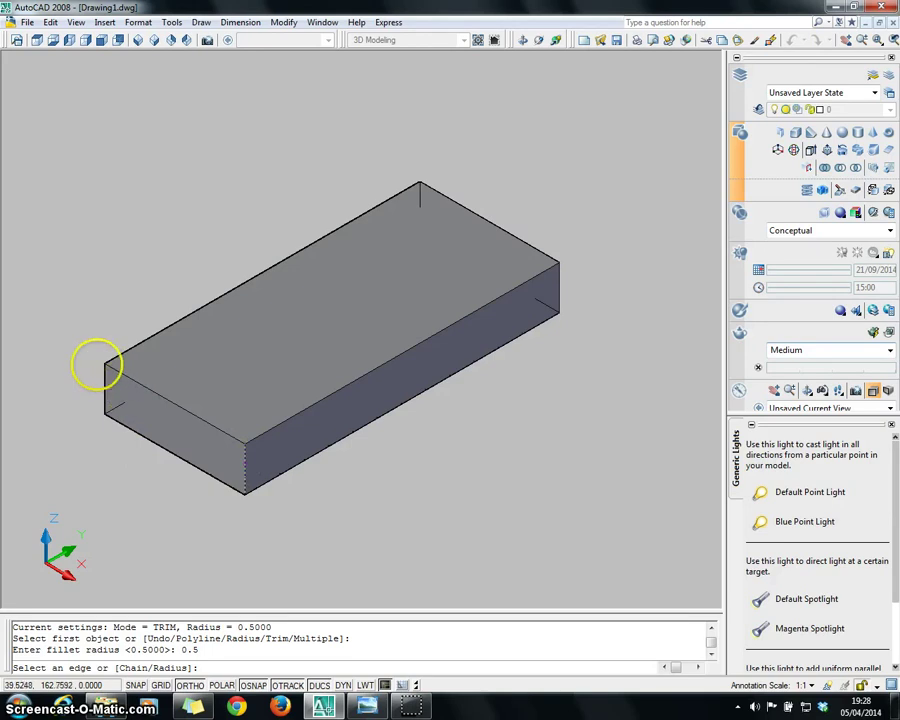
left_click(344, 228)
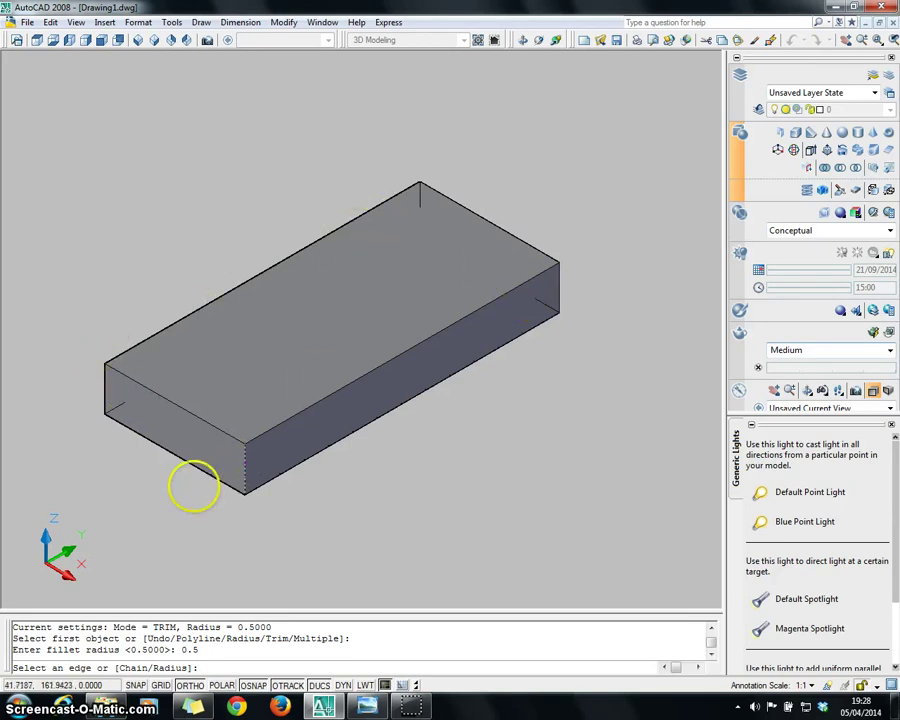
scroll(74, 366, "up", 4)
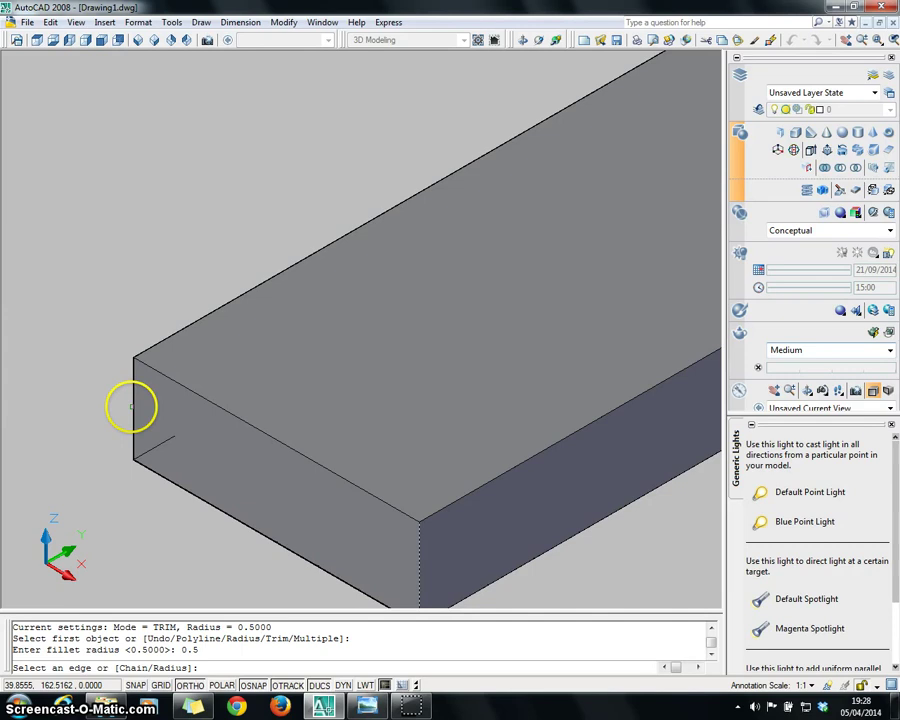
left_click(131, 406)
scroll(130, 404, "down", 4)
scroll(490, 315, "up", 5)
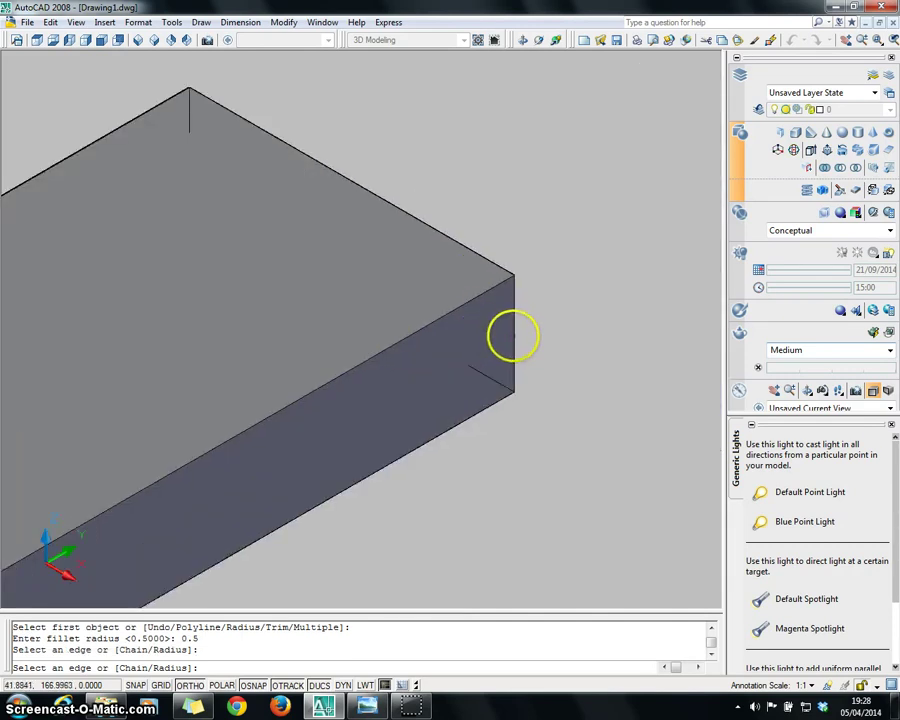
left_click(513, 336)
scroll(508, 342, "down", 2)
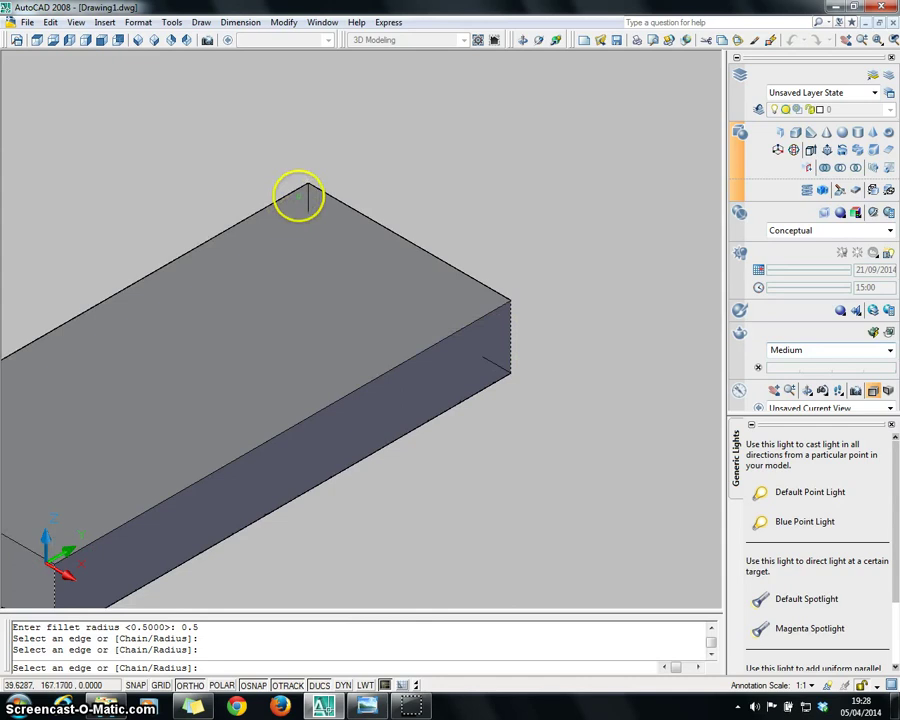
Orbit to expose the hidden back corner, pick the last vertical edge and apply the fillet.
left_click(527, 38)
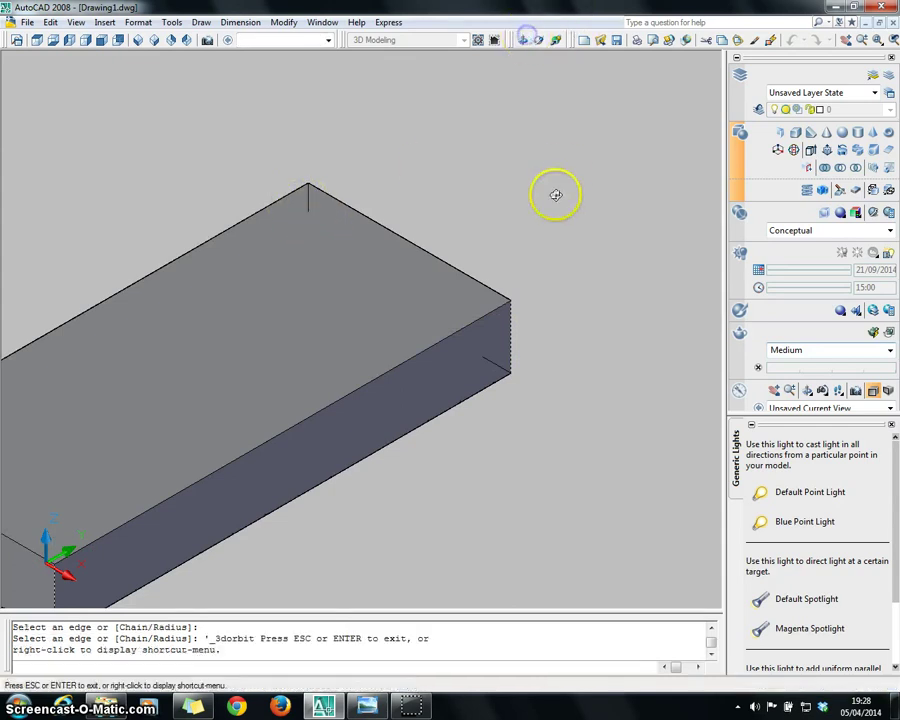
left_click_drag(358, 243, 213, 363)
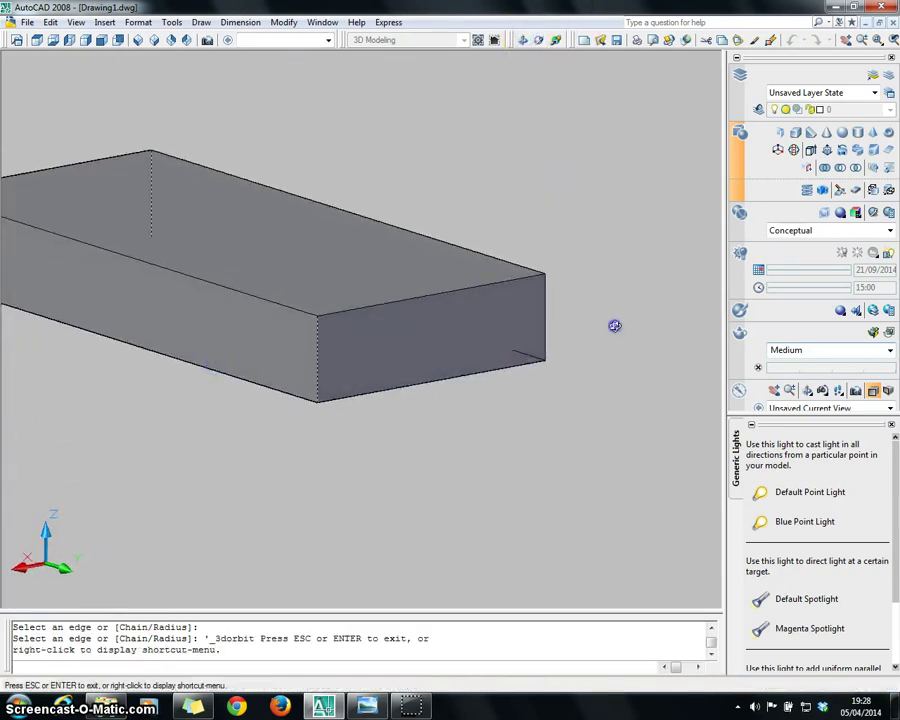
left_click_drag(614, 325, 461, 329)
key("Escape")
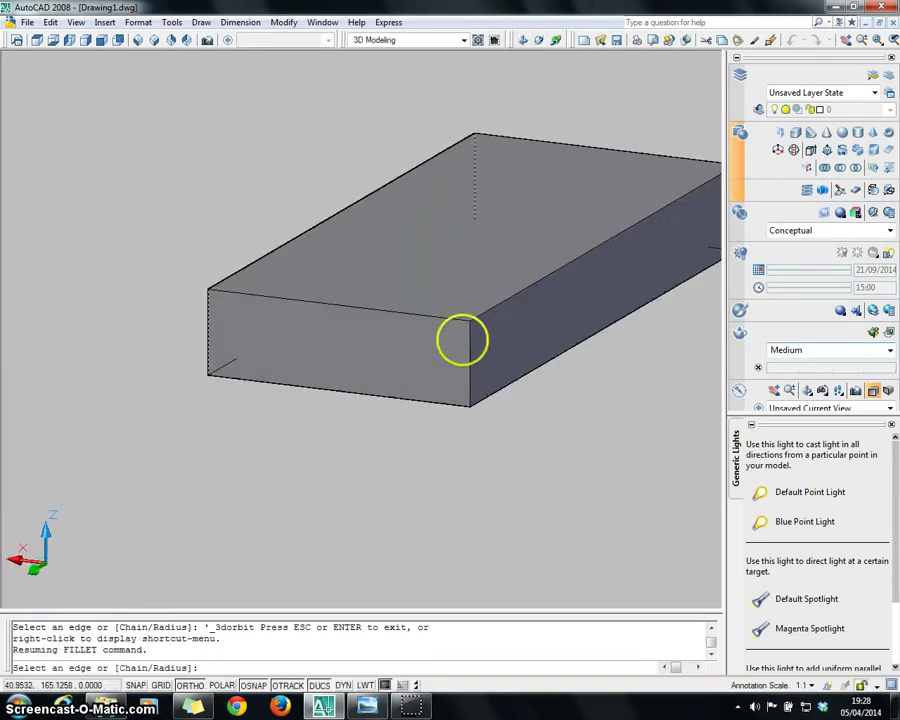
scroll(462, 361, "up", 5)
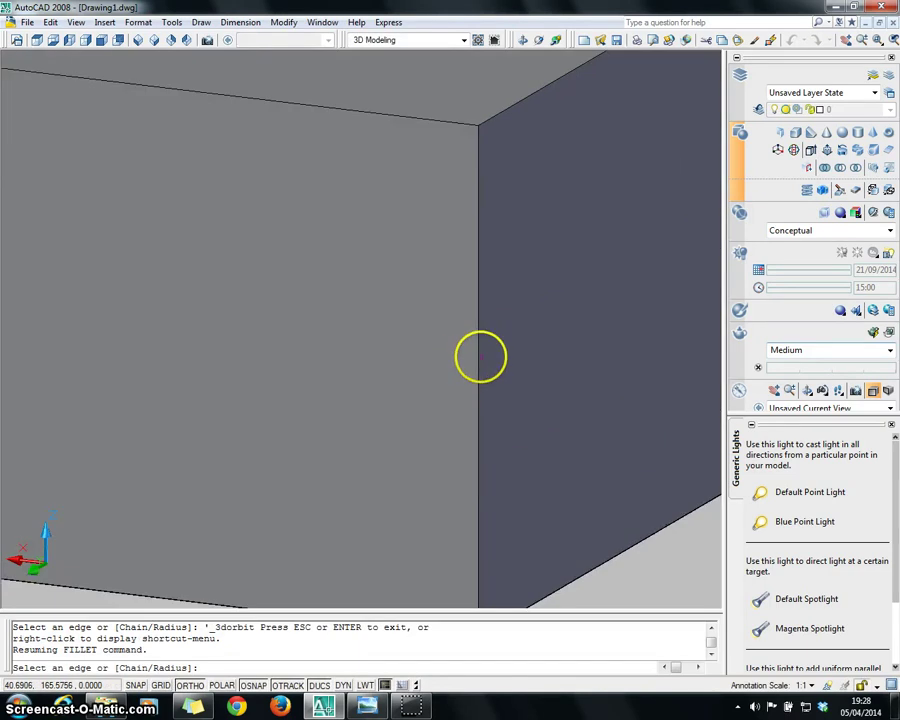
left_click(479, 356)
scroll(479, 356, "down", 6)
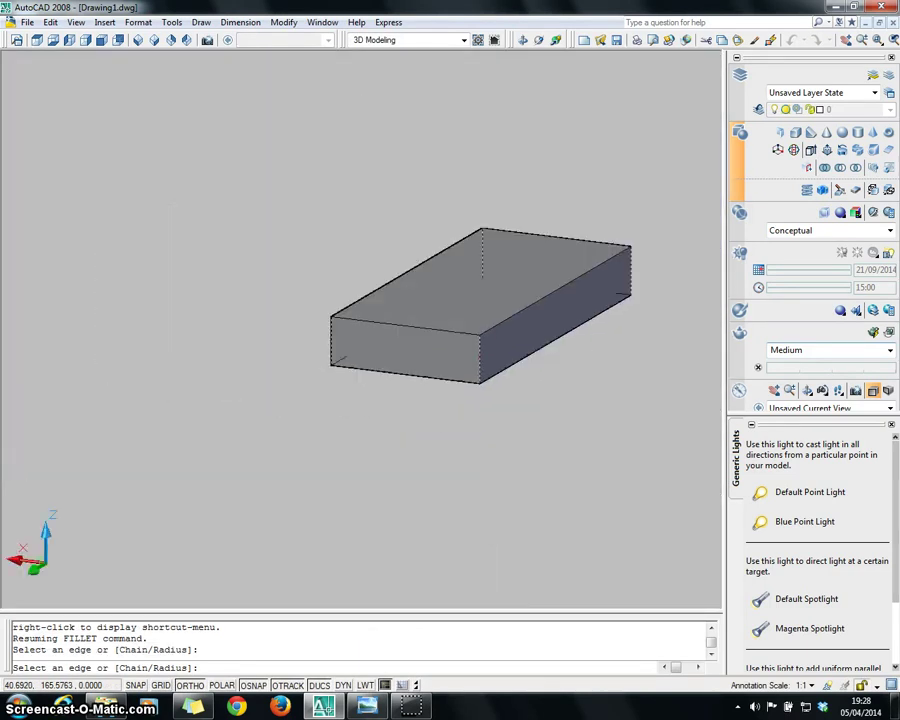
key("Return")
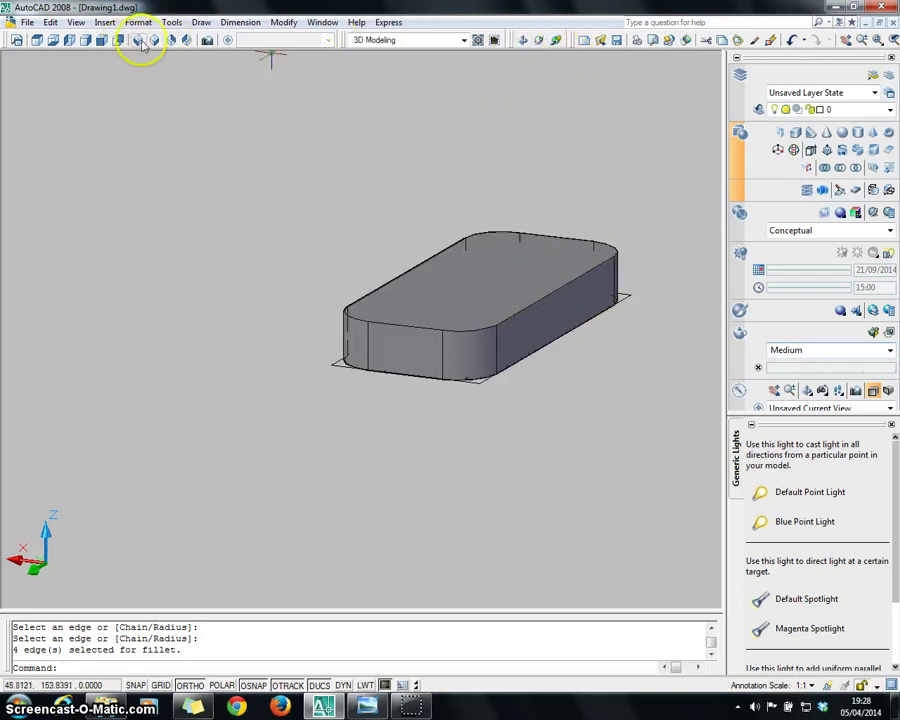
left_click(140, 41)
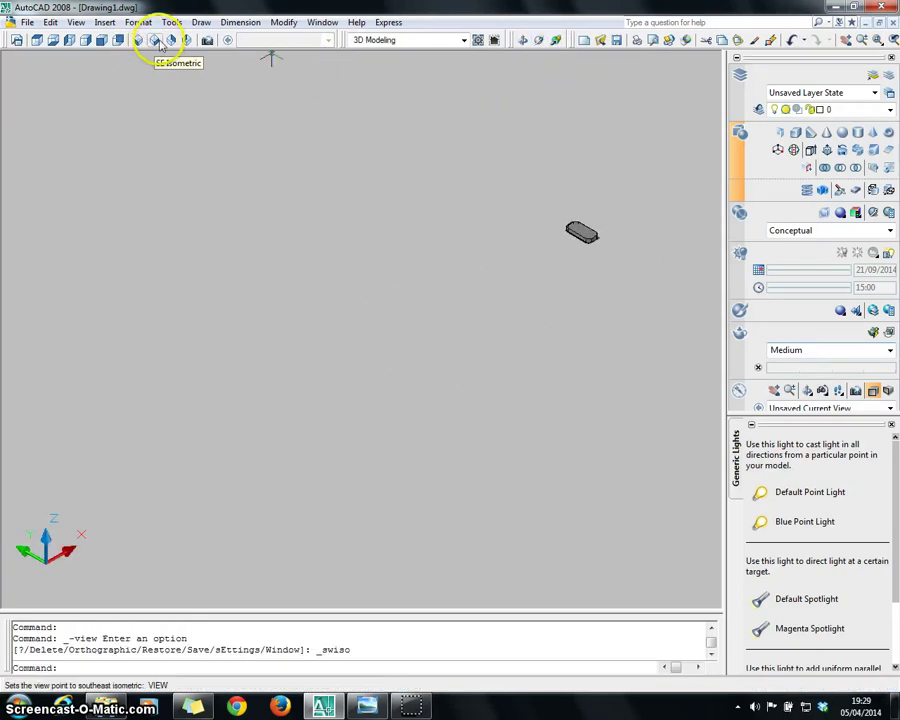
left_click(155, 40)
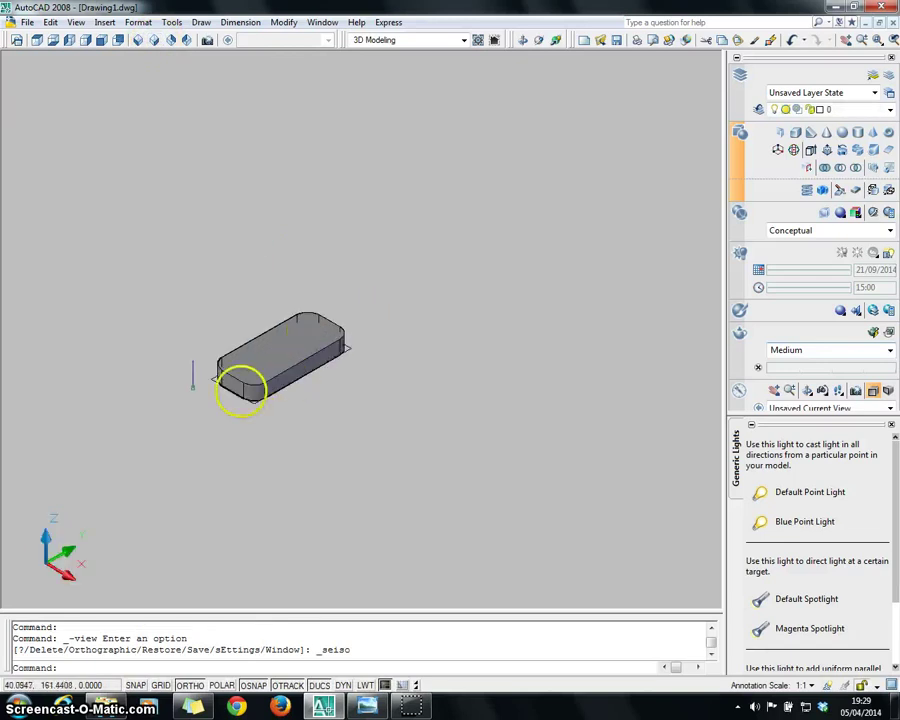
scroll(240, 388, "up", 8)
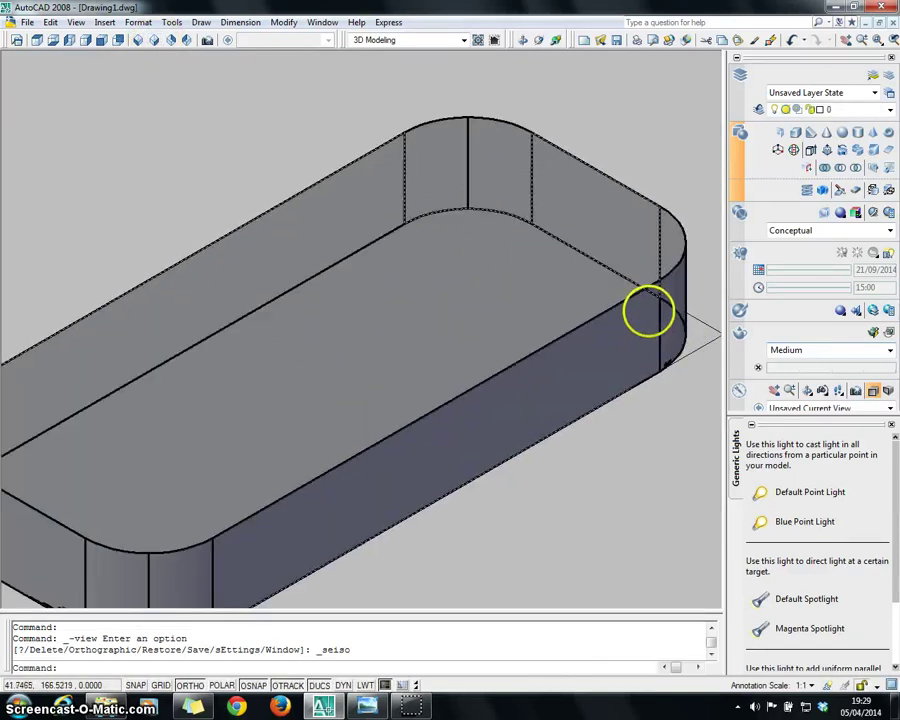
scroll(660, 318, "down", 5)
scroll(367, 543, "down", 1)
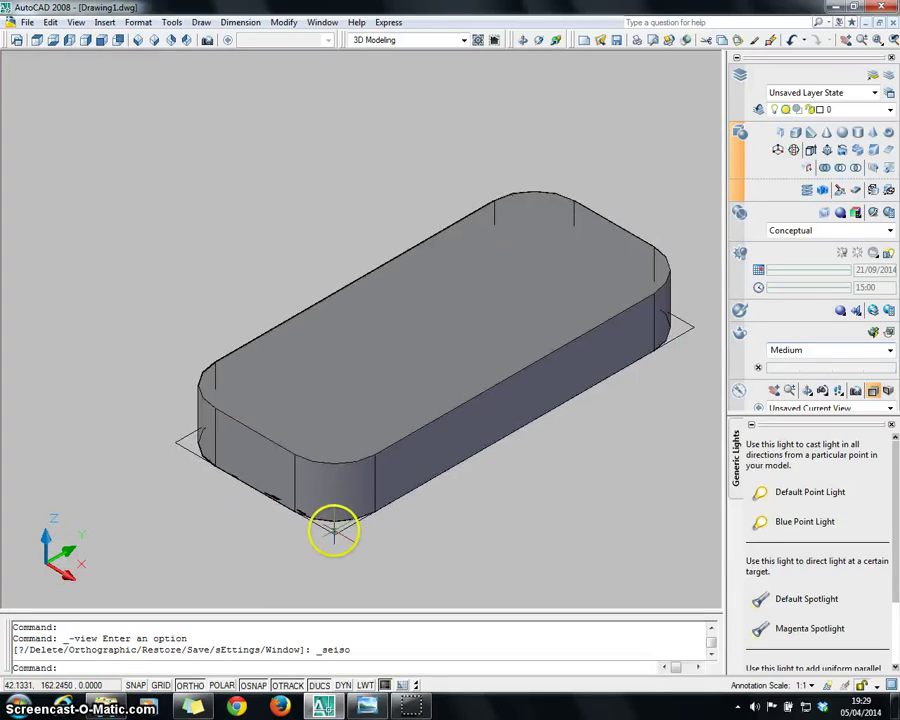
left_click(368, 707)
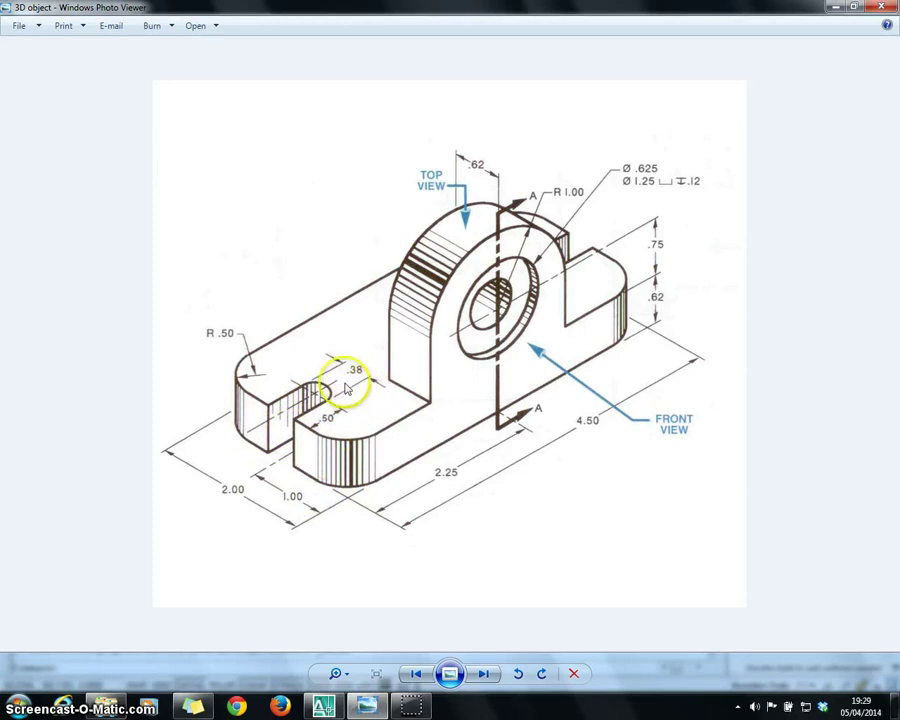
left_click(324, 707)
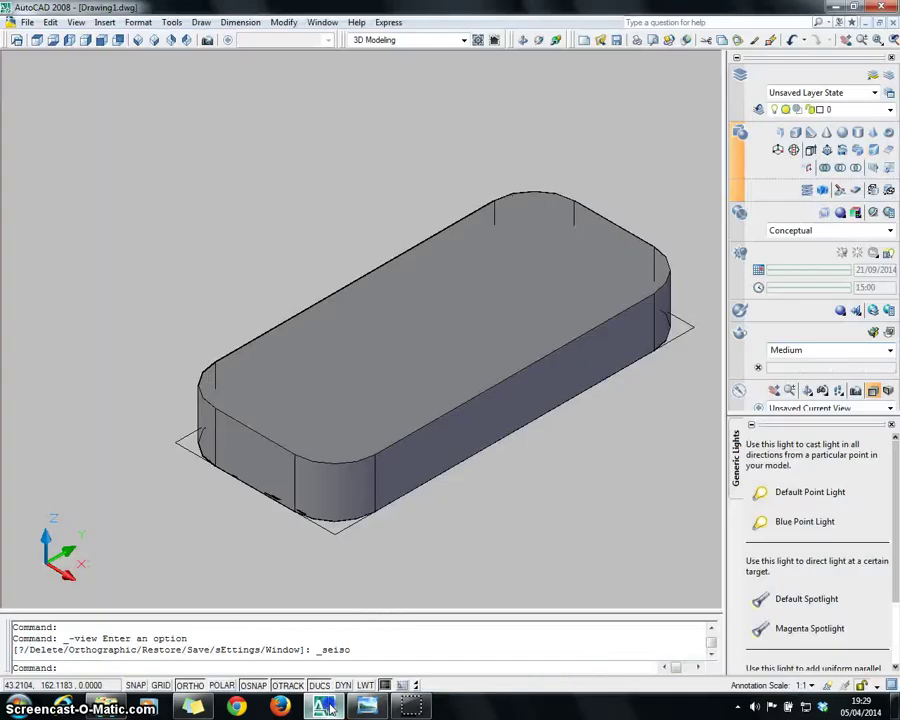
Switch to 2D Wireframe and draw a guide line 1 then 0.5 from the front corner.
left_click(805, 231)
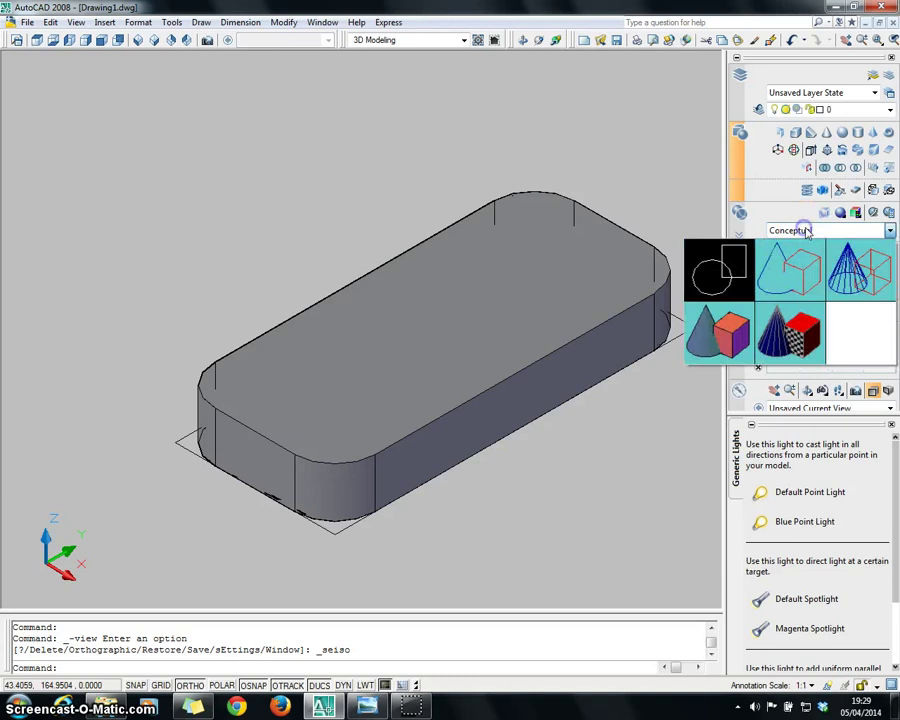
left_click(714, 272)
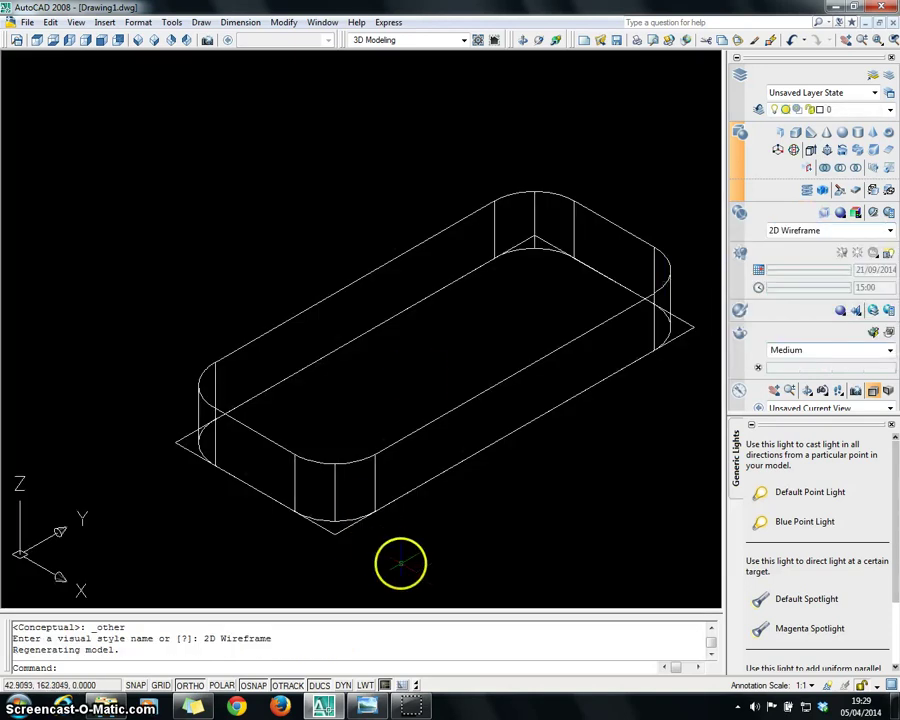
type("l")
key("Return")
left_click(335, 535)
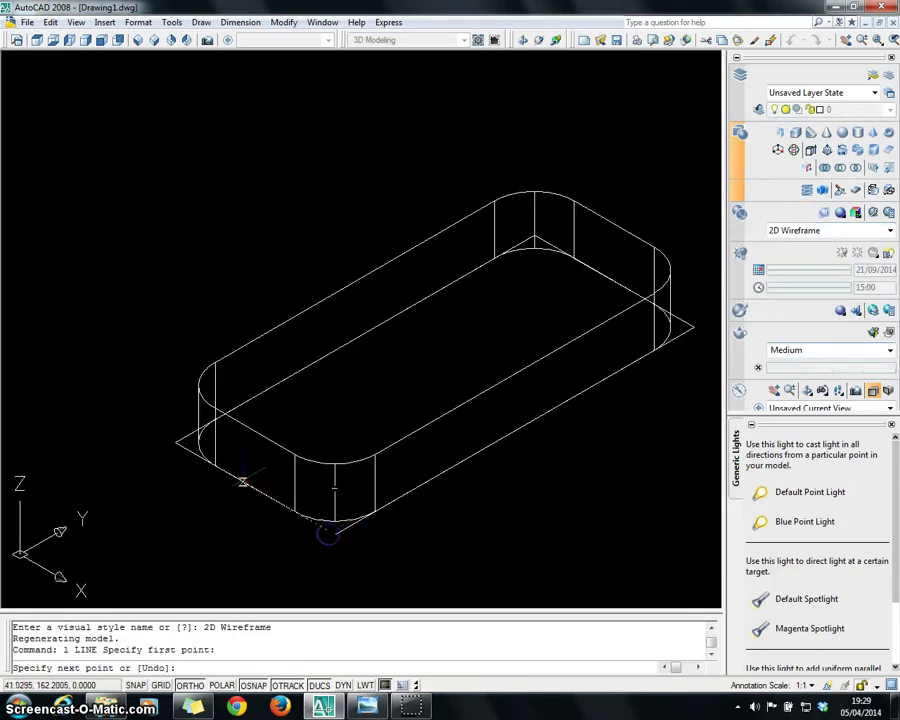
type("1")
key("Return")
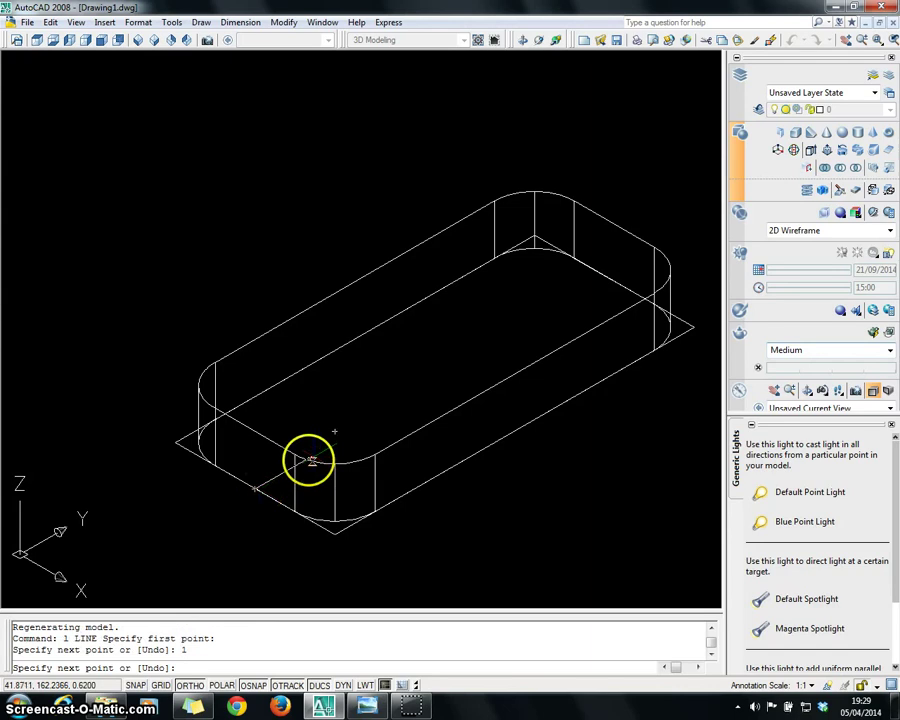
type("0.5")
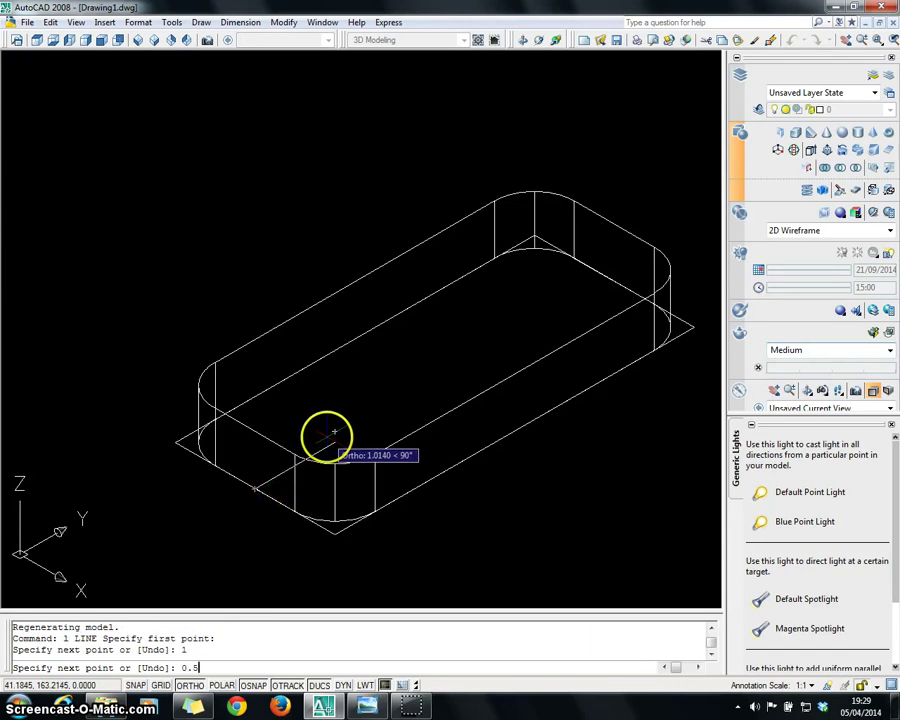
key("Return")
key("Escape")
scroll(287, 462, "up", 2)
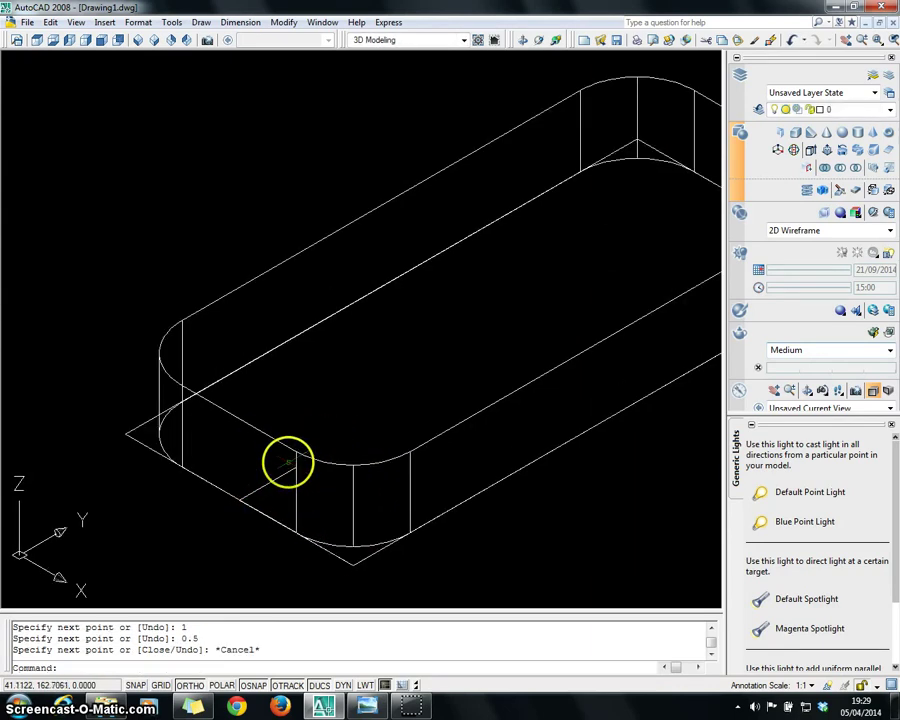
scroll(287, 462, "up", 2)
Start a circle centred at the guide line's end point.
type("c")
key("Return")
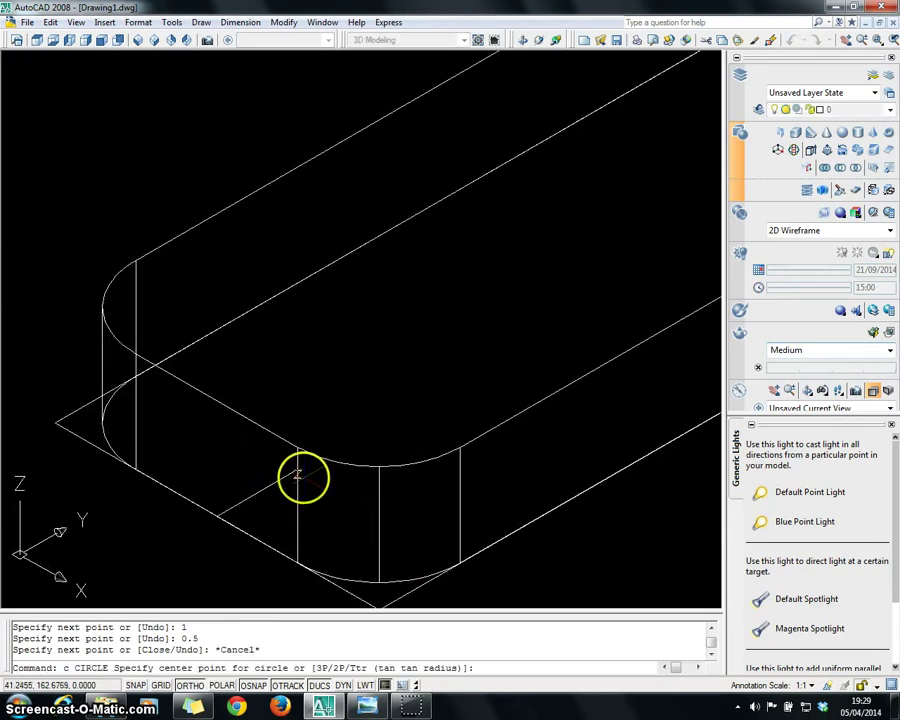
scroll(297, 469, "up", 4)
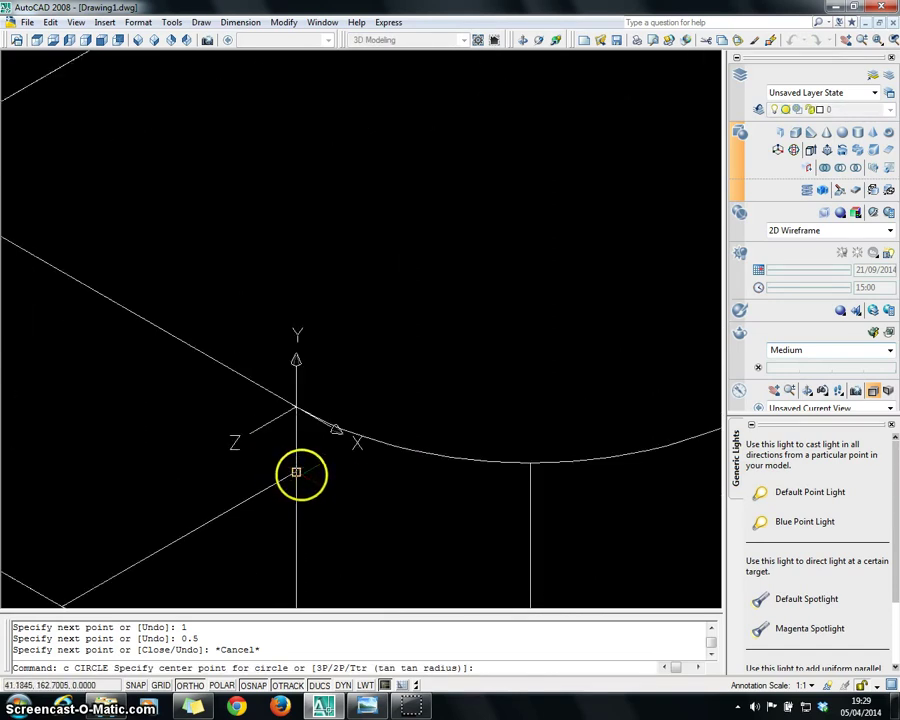
left_click(296, 471)
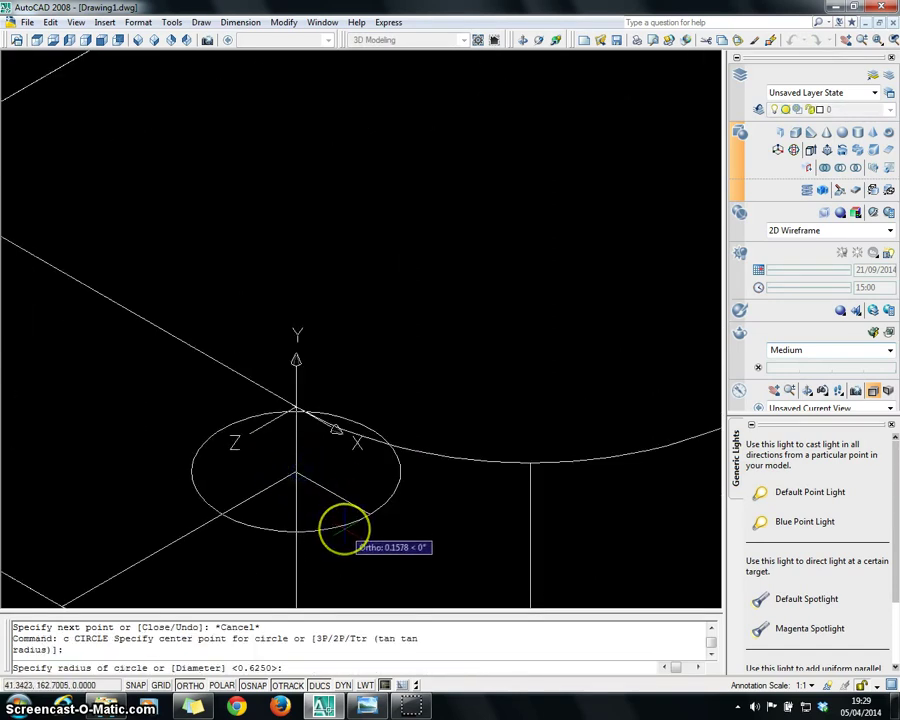
Give the circle a 0.38 diameter and pan the view to centre it.
type("d")
key("Return")
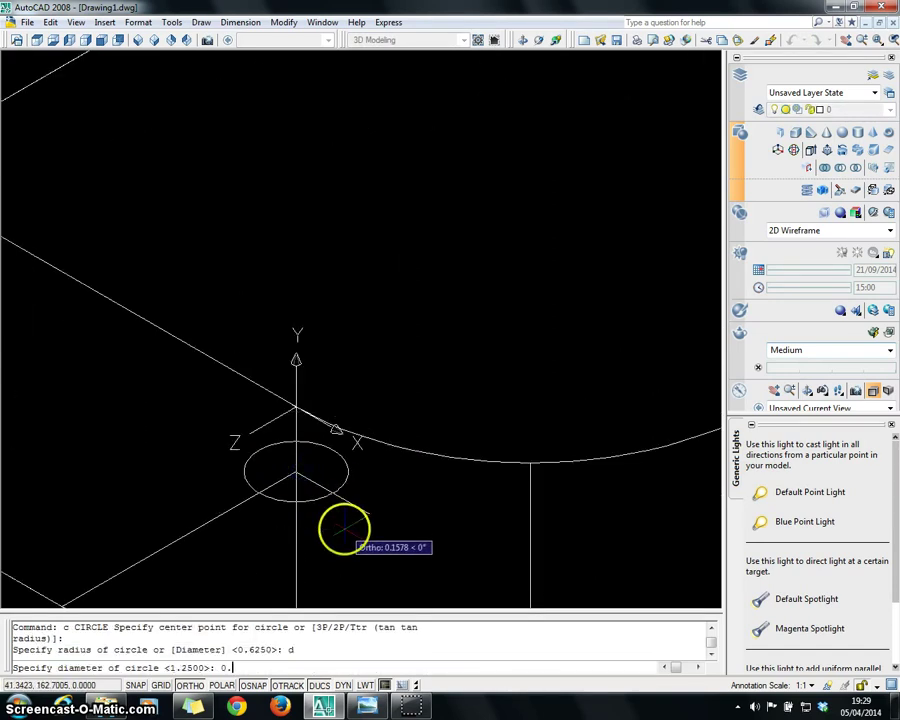
type("0.38")
key("Return")
scroll(344, 525, "down", 6)
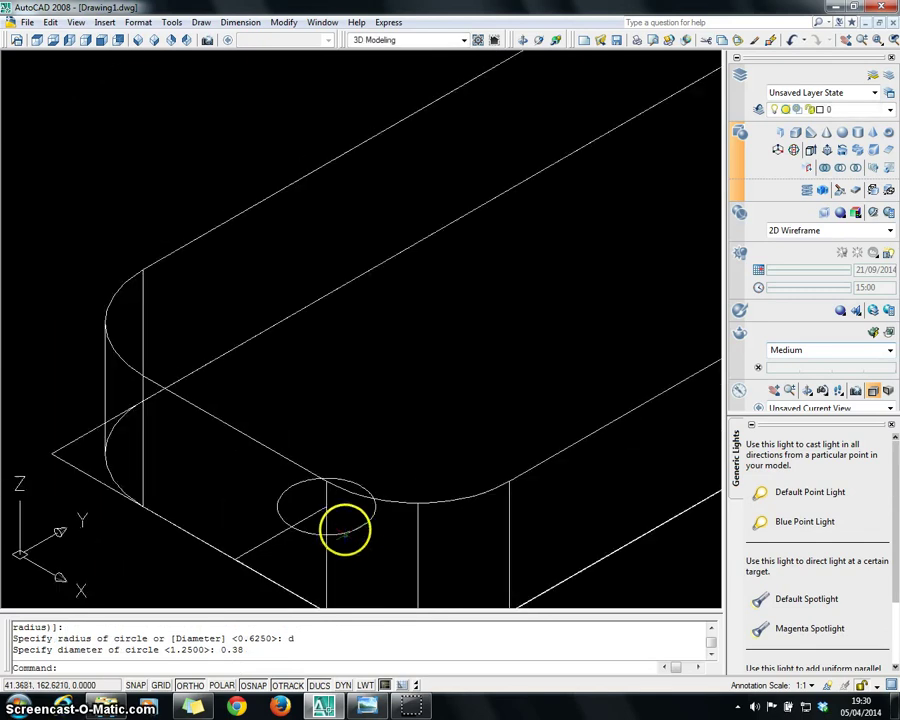
scroll(350, 603, "up", 3)
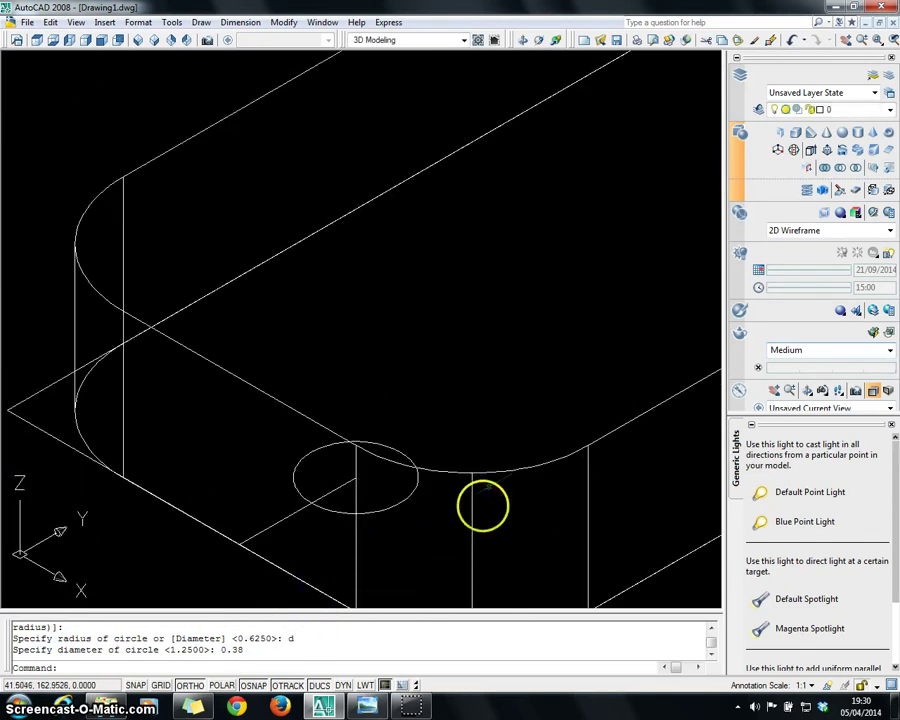
left_click(572, 466)
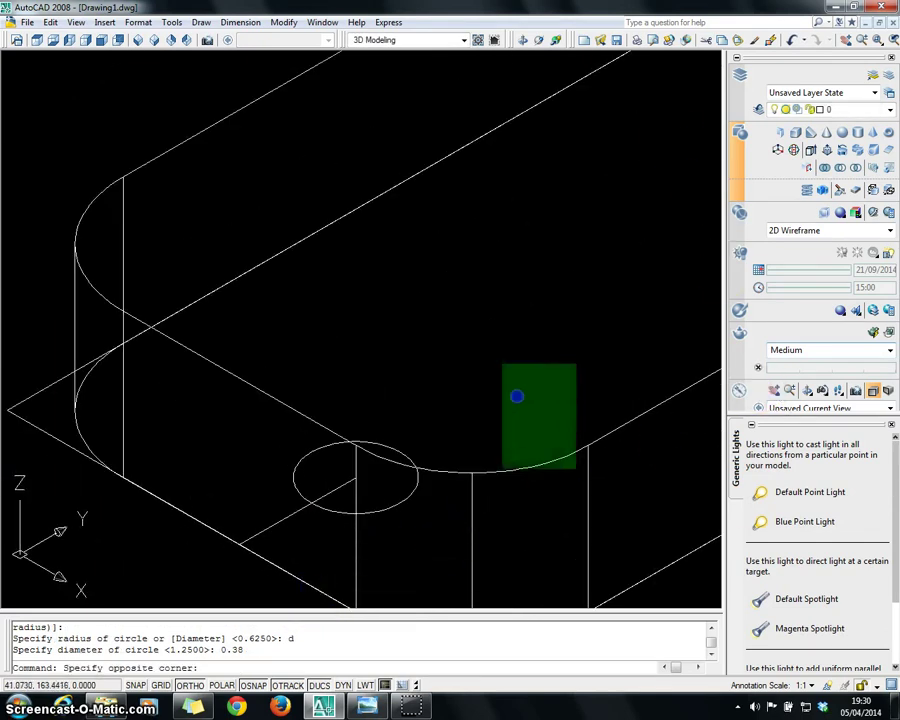
left_click(491, 358)
left_click(789, 391)
left_click_drag(588, 450, 522, 356)
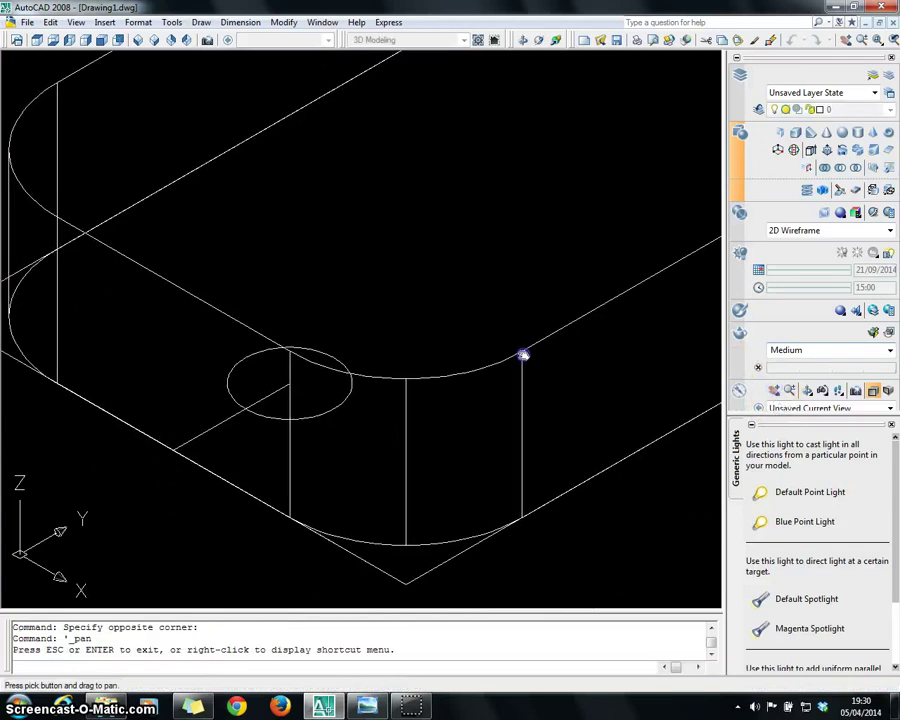
Draw two parallel slot lines from the circle to the slab edge.
type("l")
key("Return")
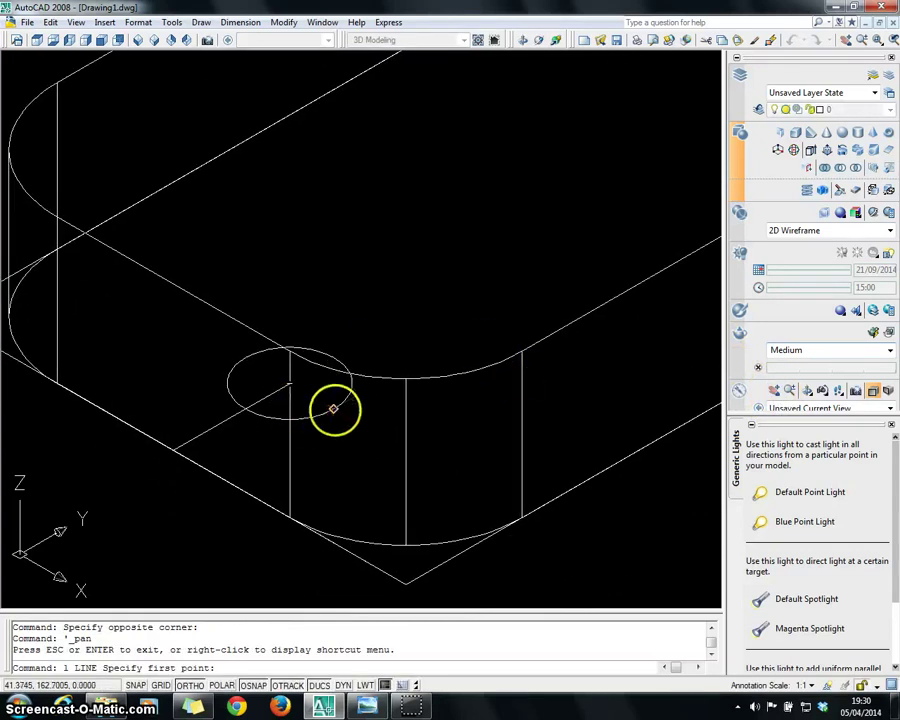
left_click(333, 407)
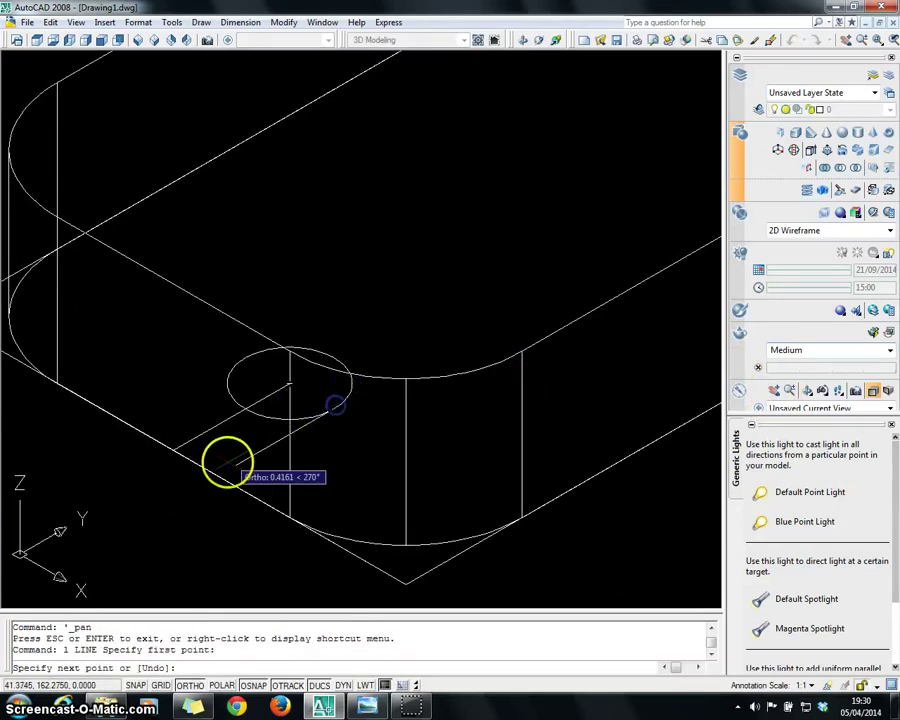
left_click(219, 476)
right_click(241, 353)
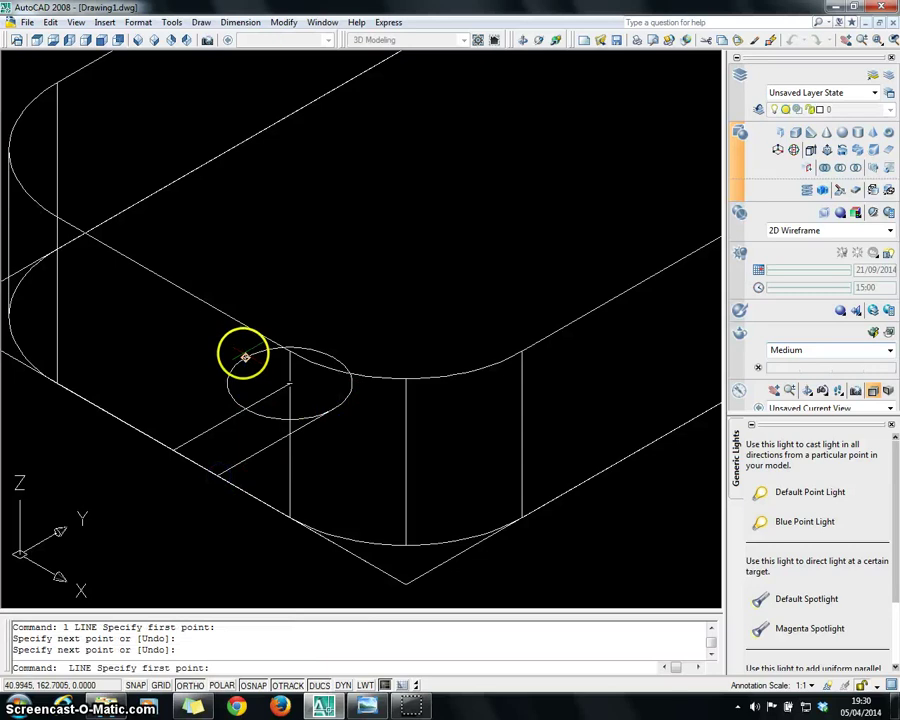
right_click(241, 353)
left_click(241, 353)
left_click(129, 423)
right_click(129, 423)
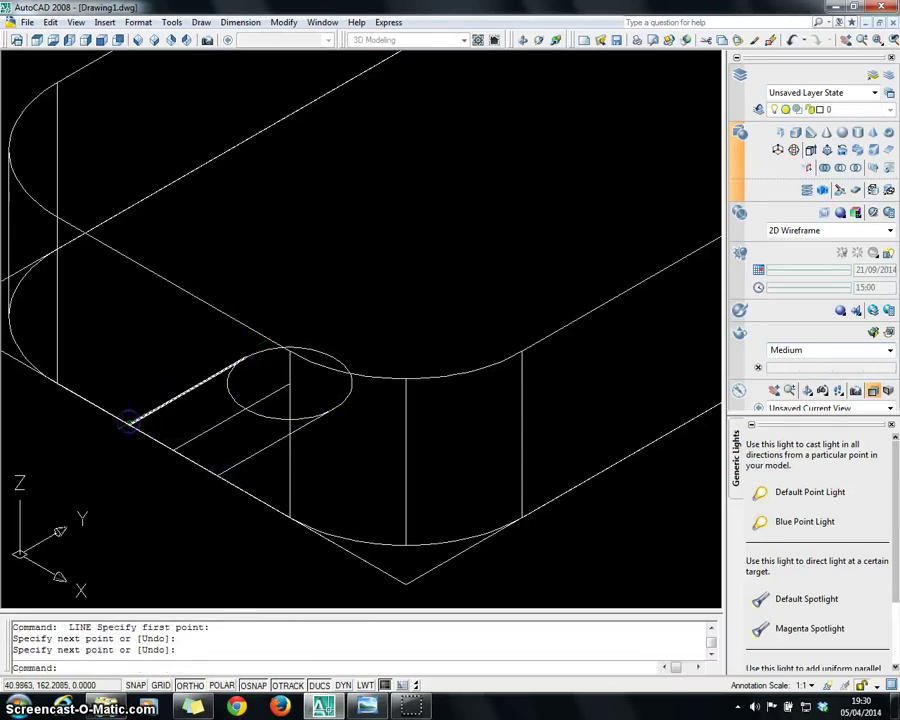
scroll(258, 410, "down", 4)
scroll(679, 151, "up", 3)
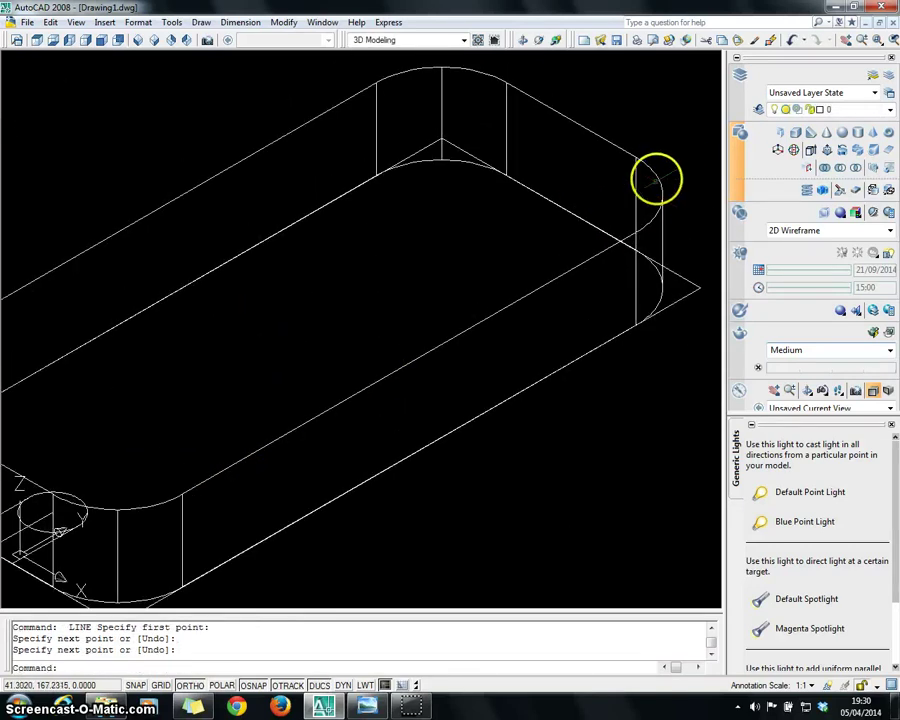
scroll(665, 185, "down", 4)
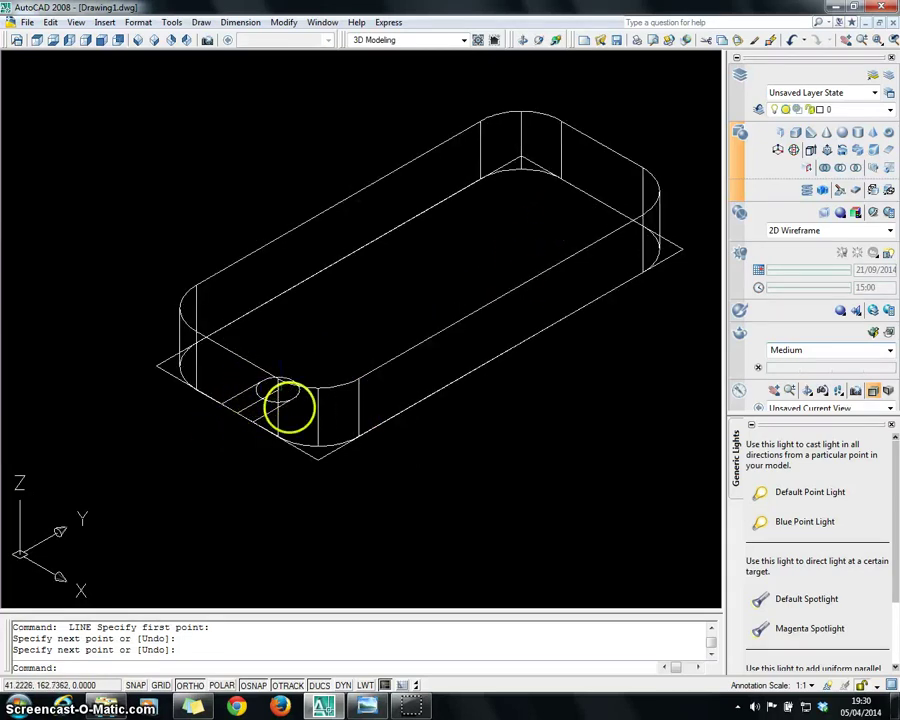
scroll(484, 408, "up", 5)
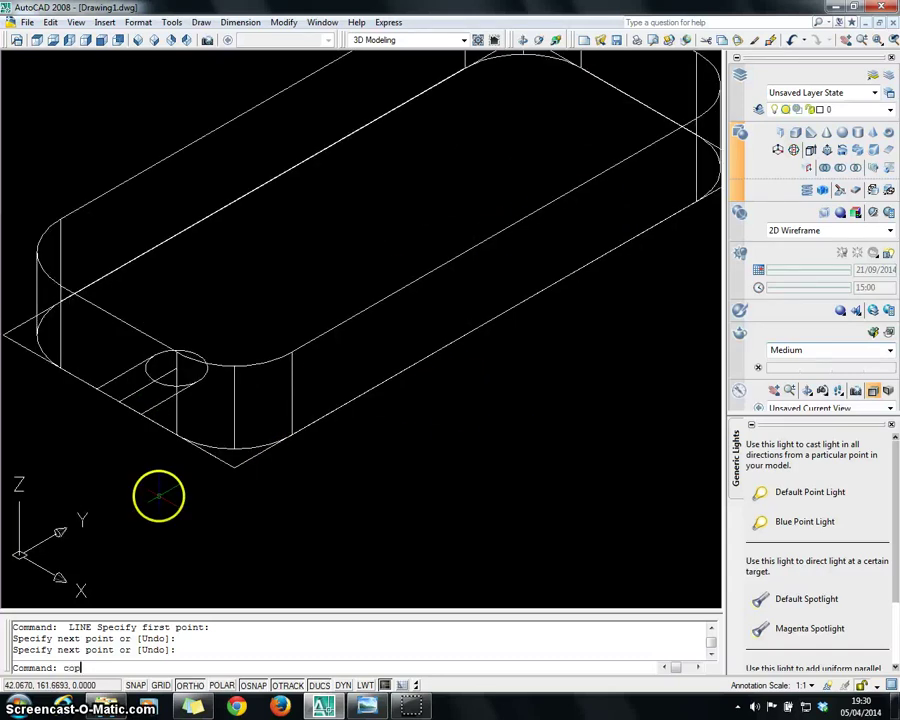
Draw a second guide line 1 then 0.5 units in from the slab's right corner.
key("Escape")
scroll(140, 510, "down", 3)
type("l")
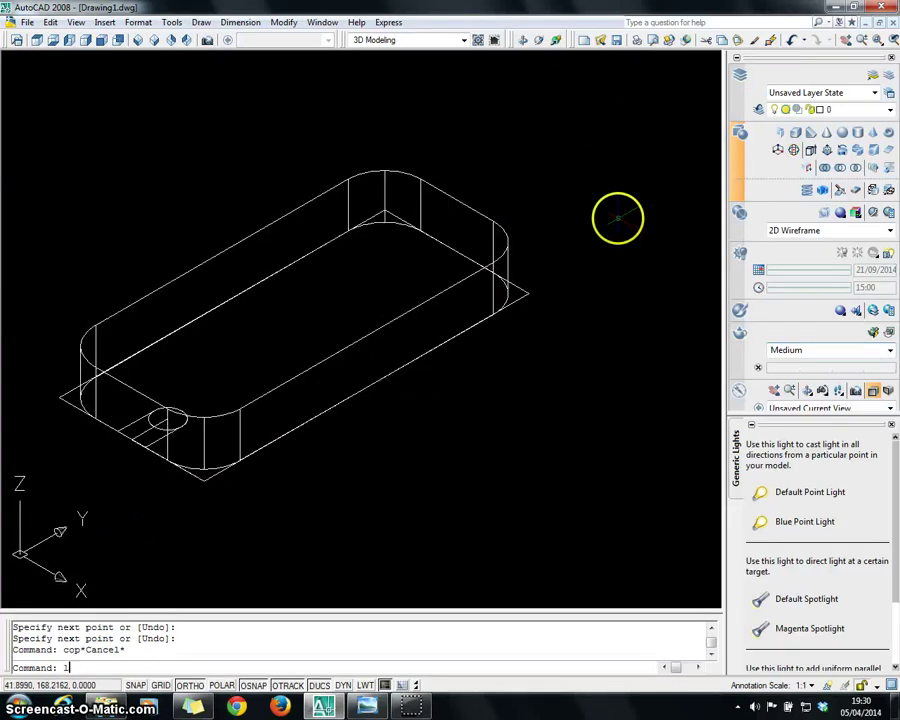
key("Return")
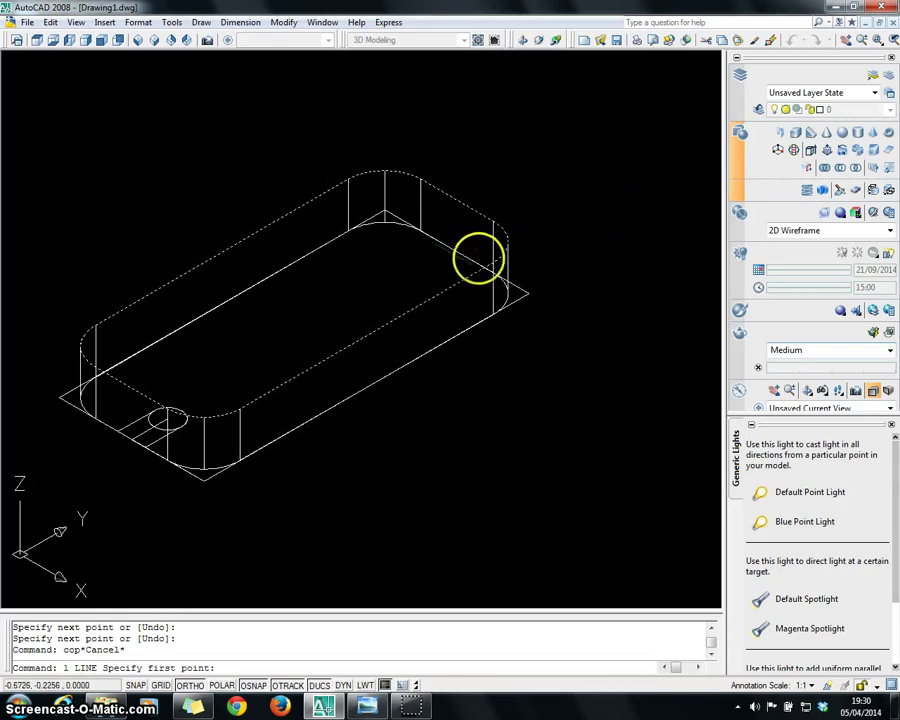
key("Escape")
type("l")
key("Return")
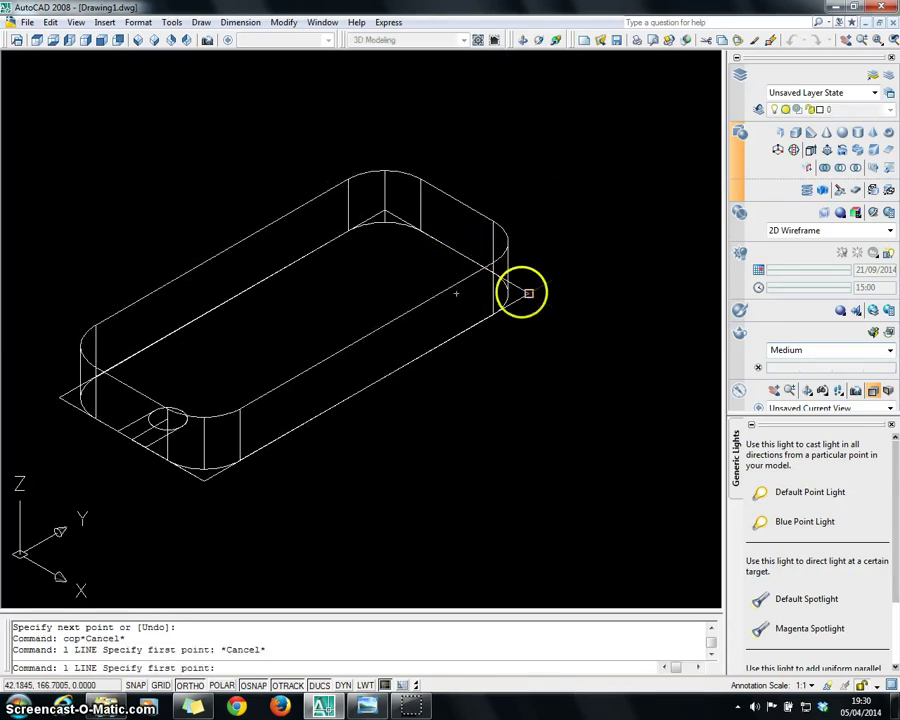
left_click(526, 292)
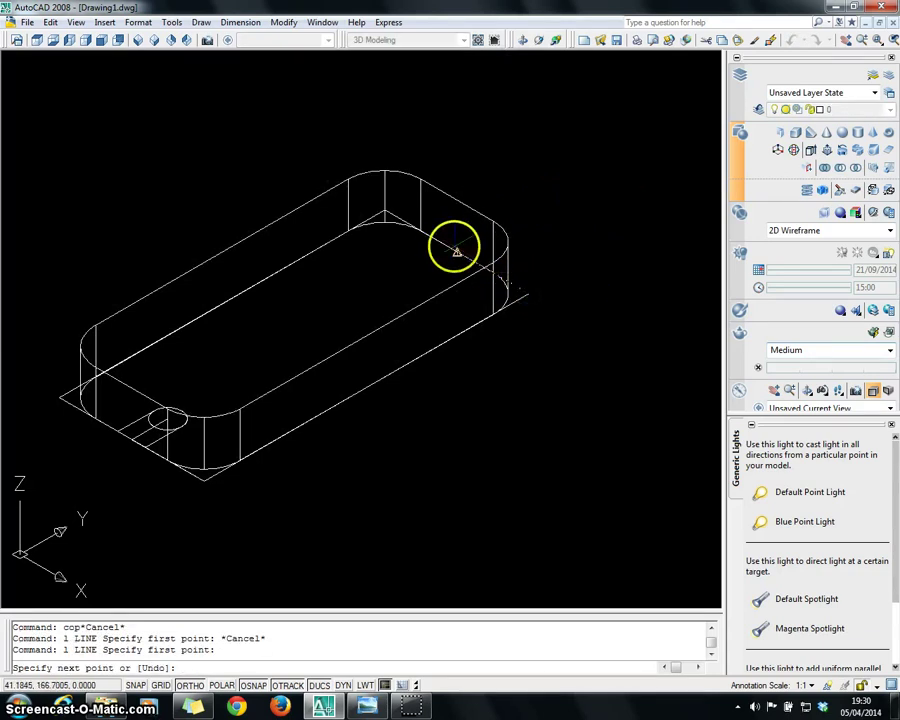
key("Return")
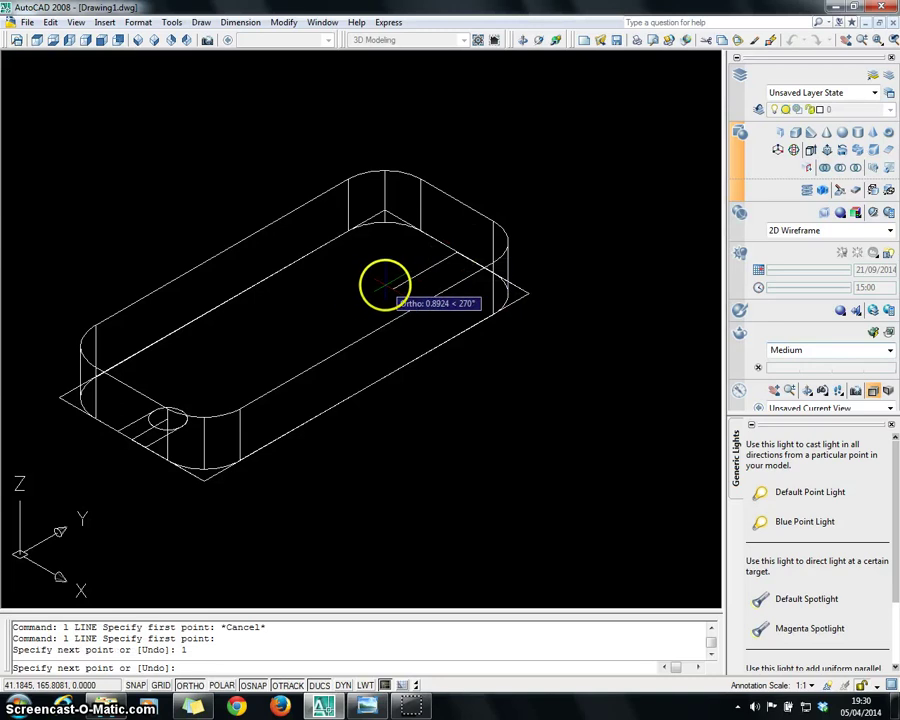
type("0.5")
key("Return")
key("Escape")
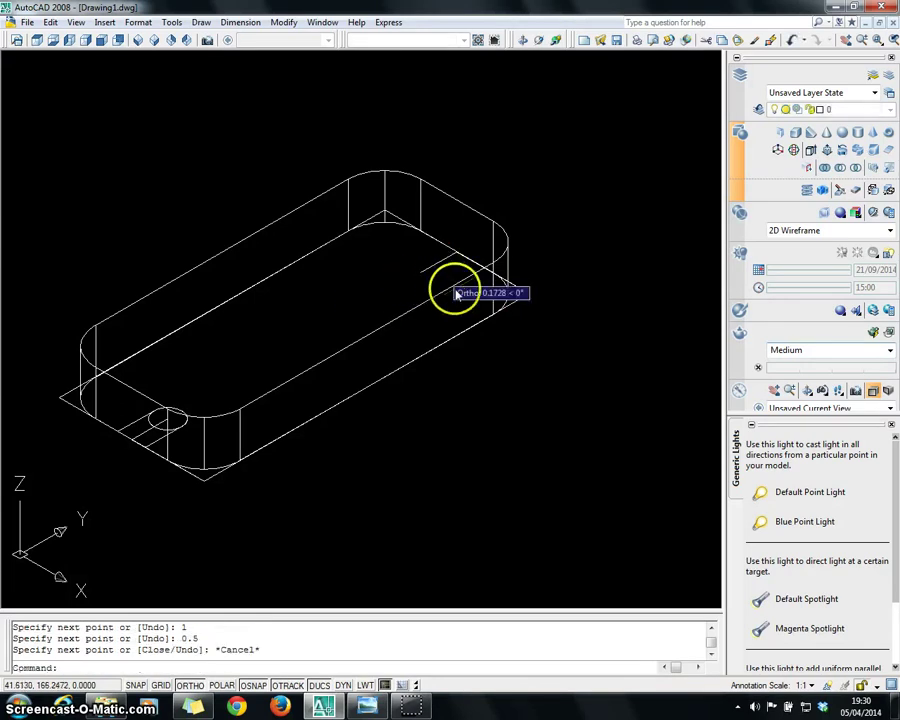
scroll(188, 435, "up", 2)
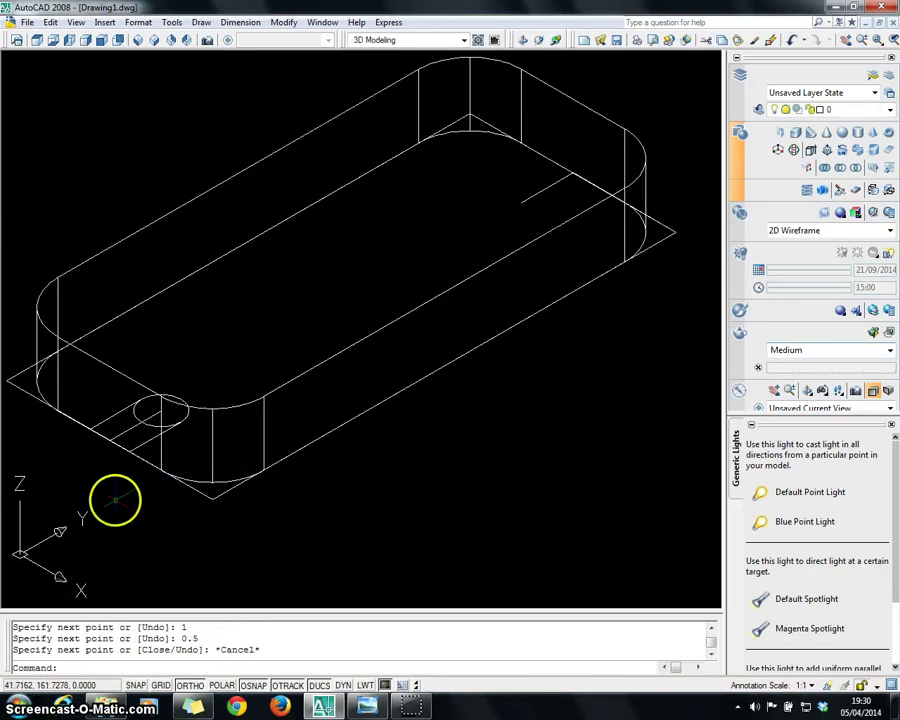
Copy the hole circle and slot lines from the hole centre to the far-end marked point.
type("copy")
key("Return")
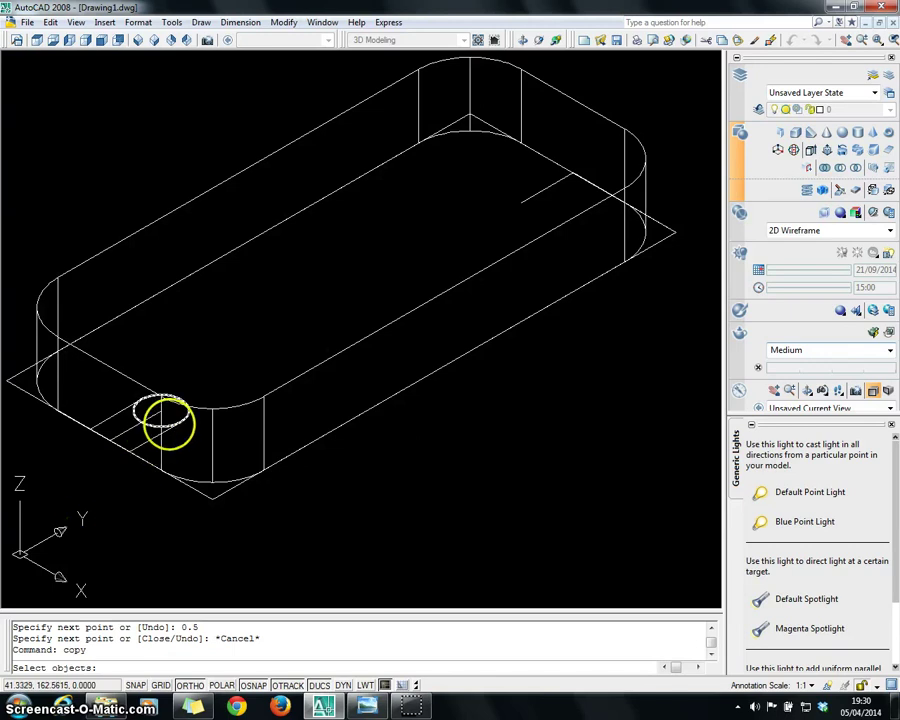
left_click(146, 437)
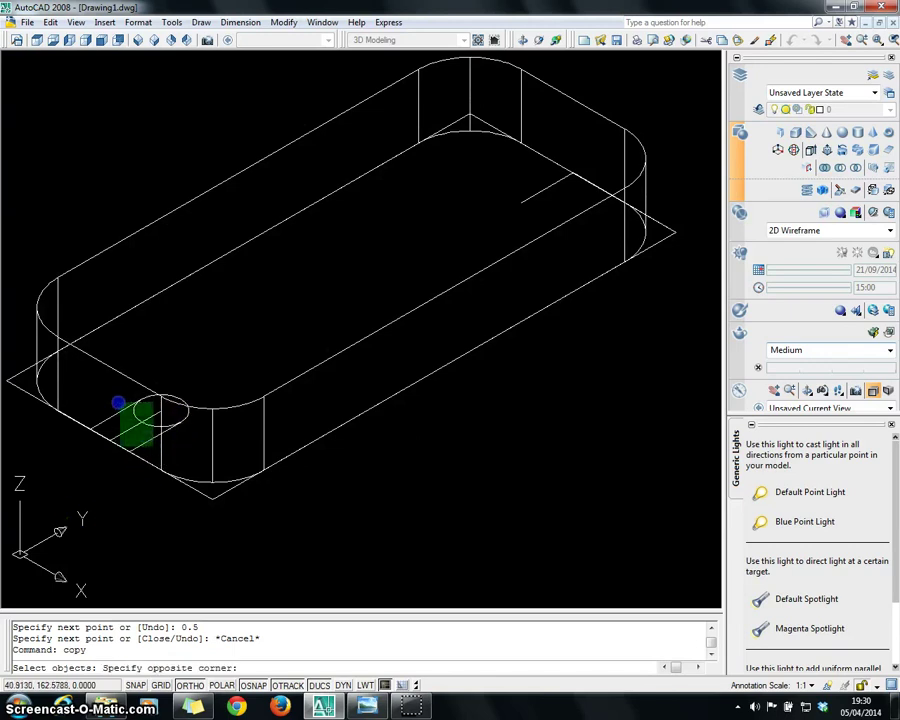
left_click(129, 403)
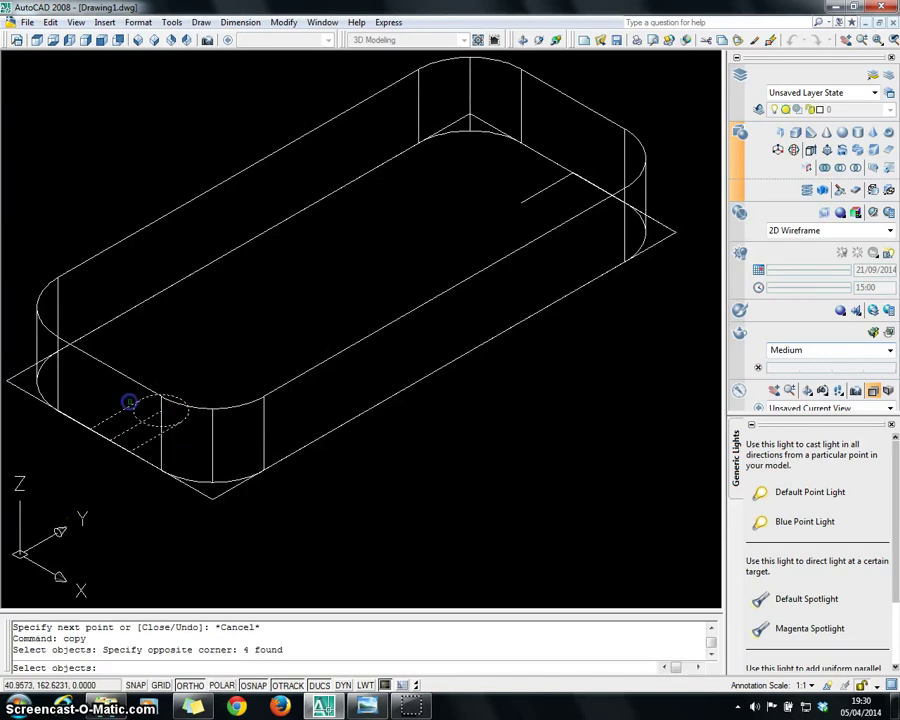
right_click(160, 410)
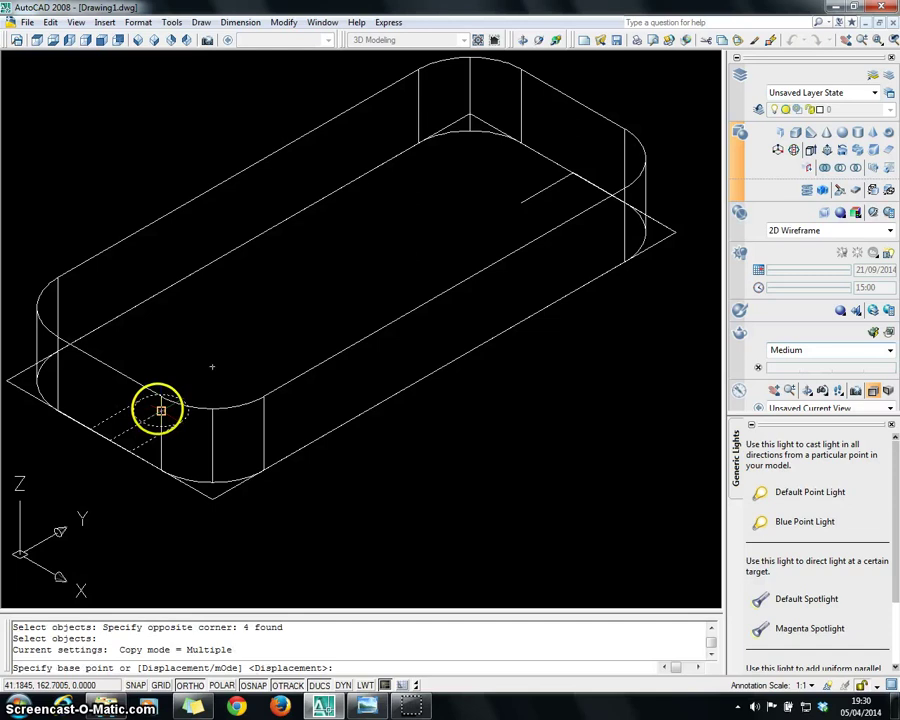
left_click(160, 410)
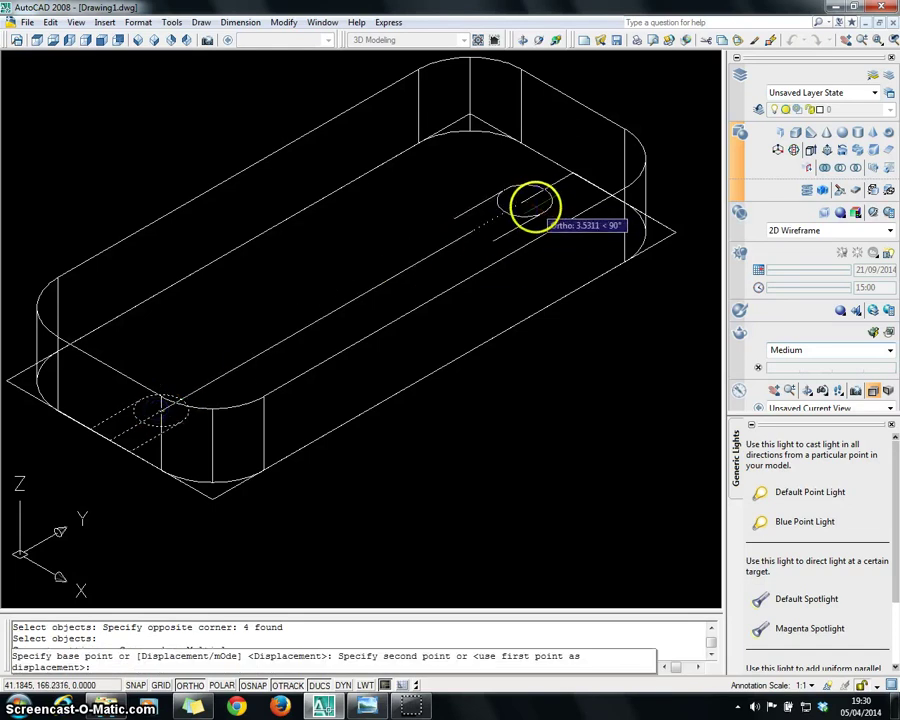
left_click(521, 202)
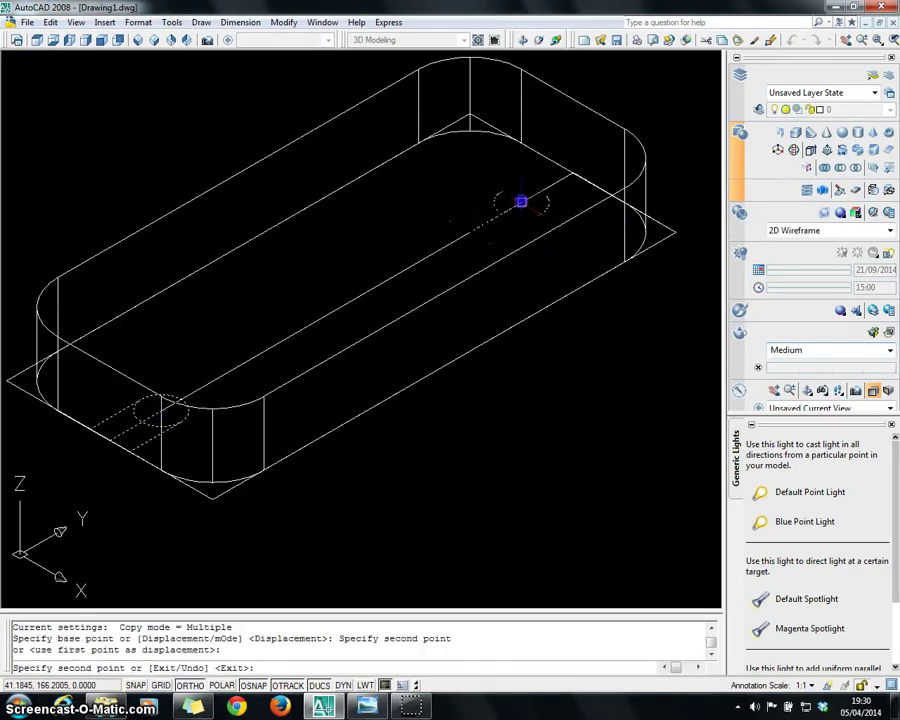
key("Escape")
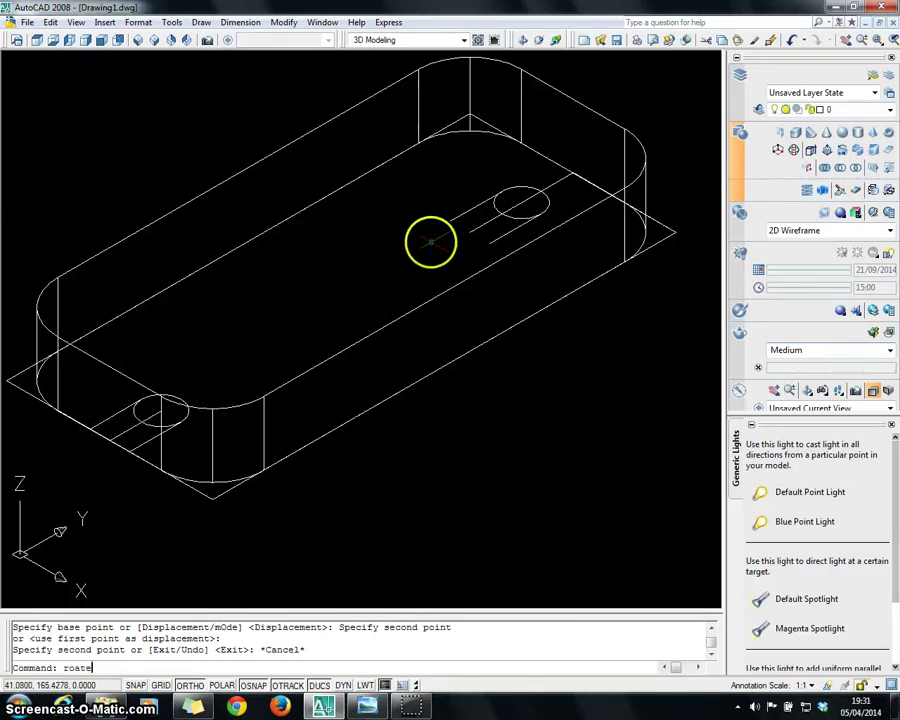
Rotate the copied hole and slot lines, then undo the incorrect rotation.
type("rotate")
key("Return")
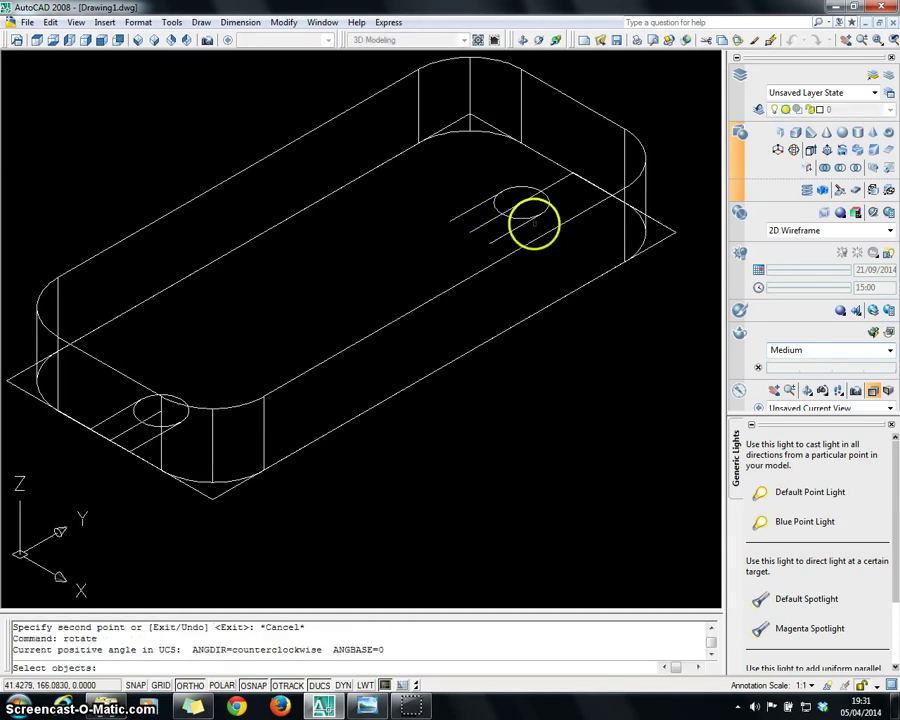
left_click(518, 227)
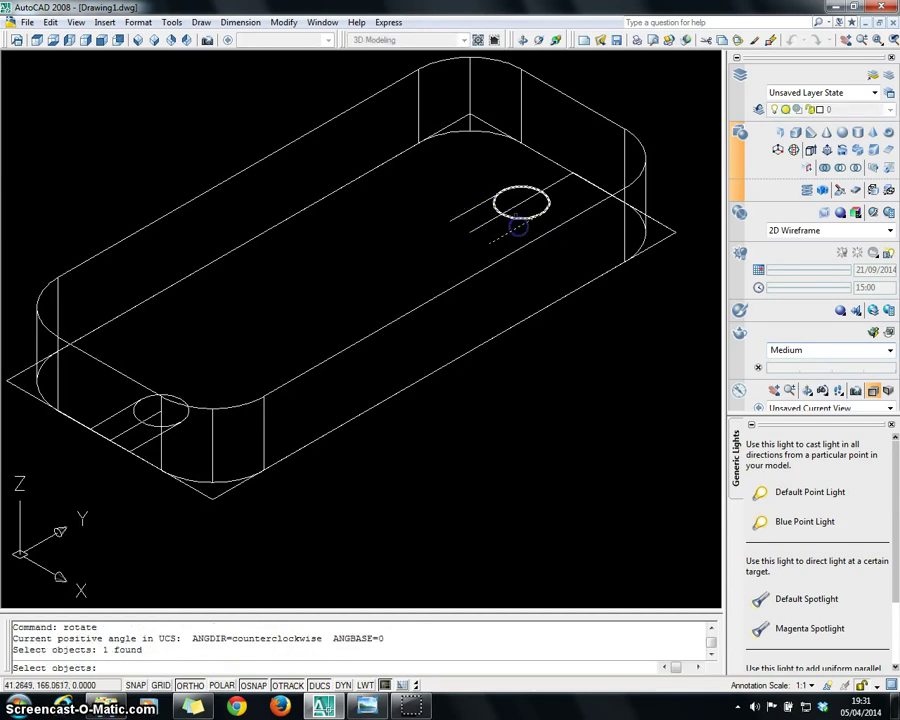
left_click(516, 218)
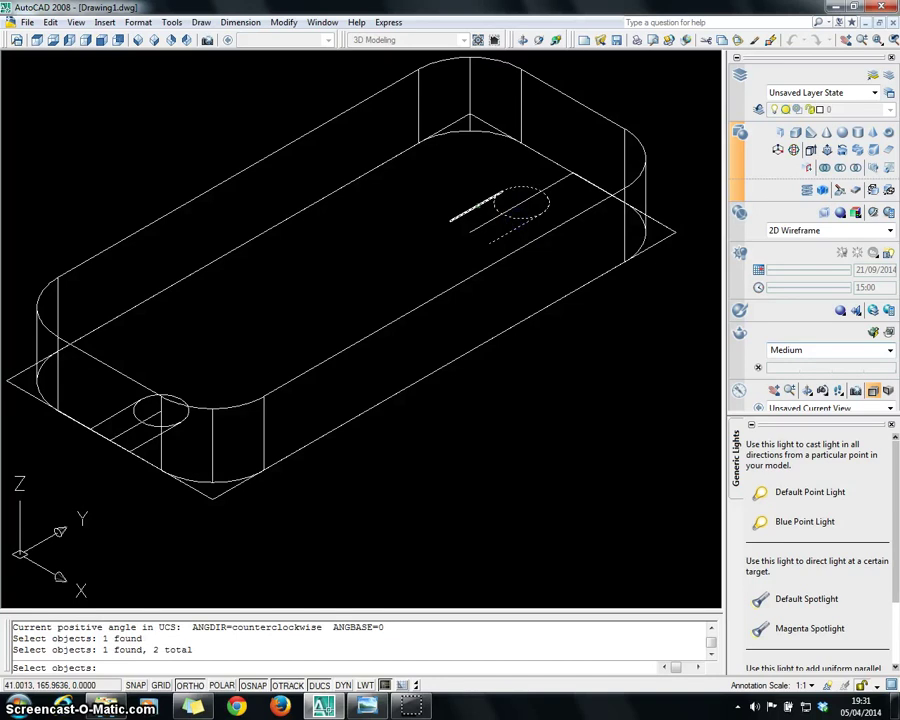
left_click(478, 206)
left_click(518, 202)
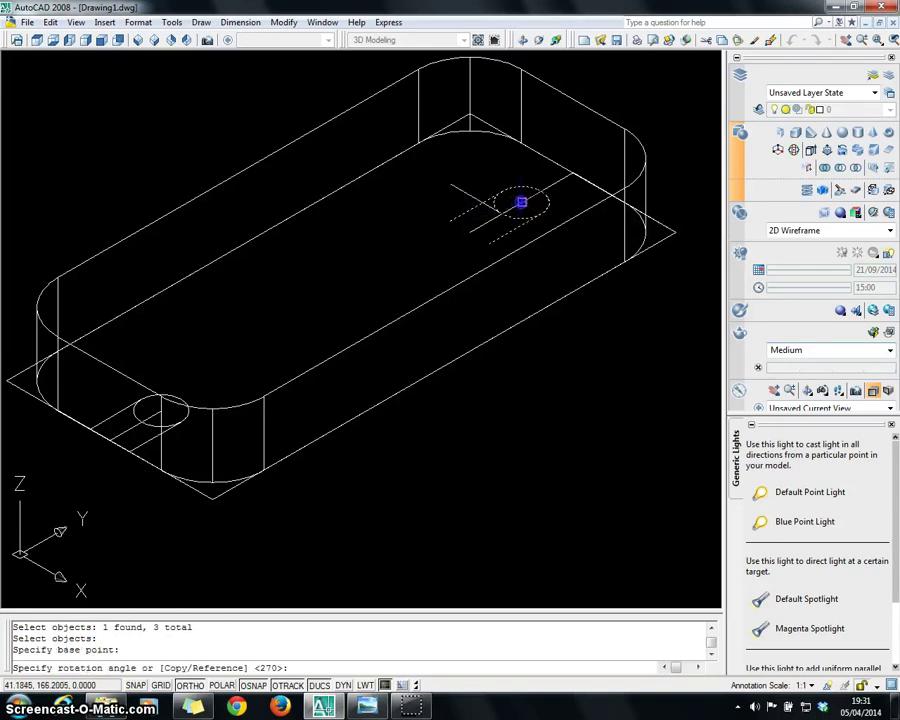
left_click(571, 174)
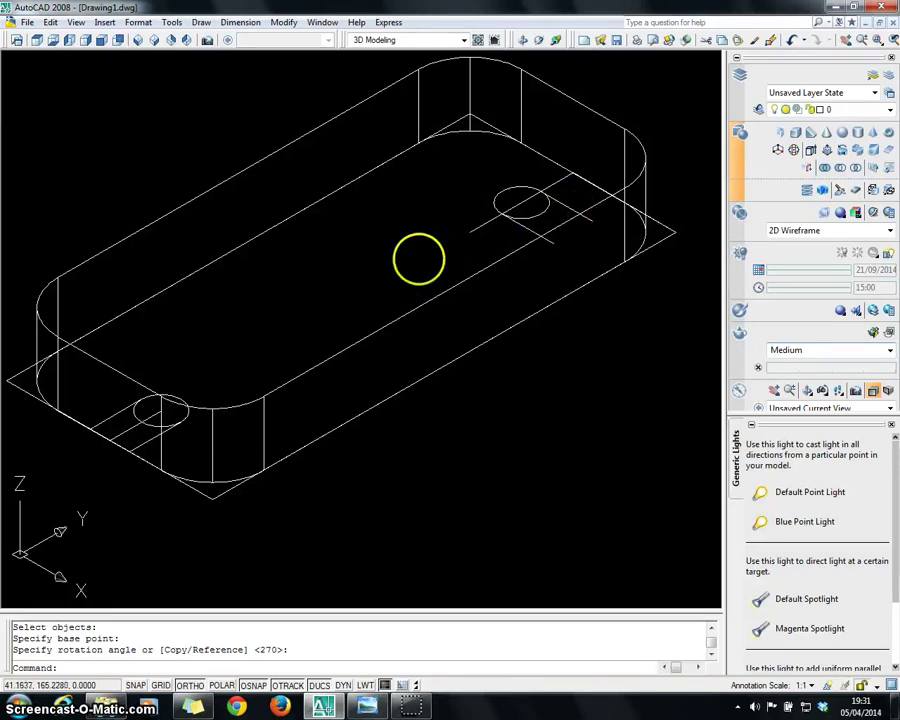
key("ctrl+z")
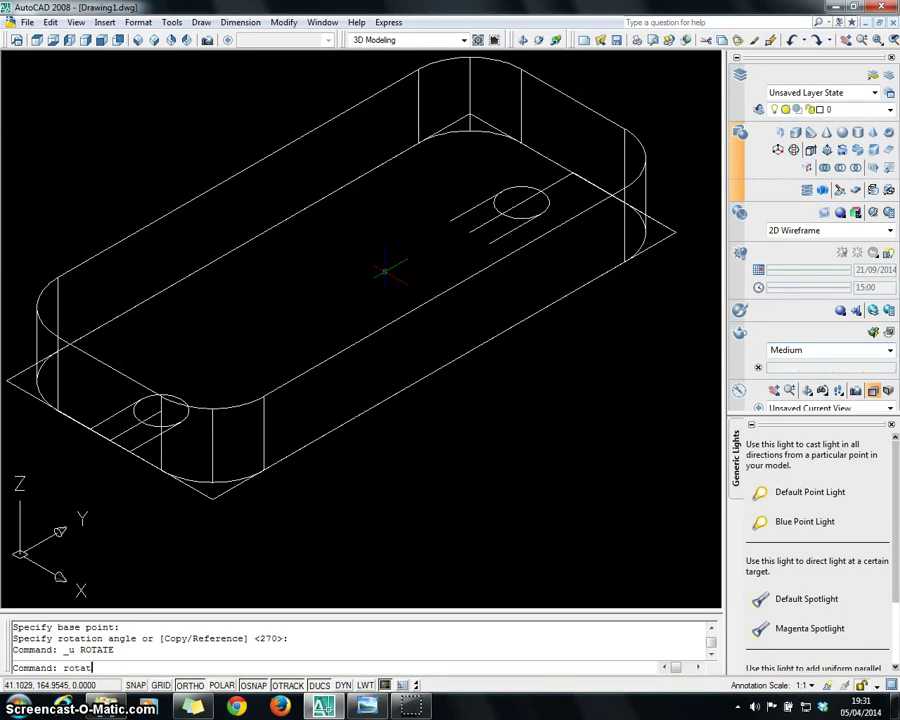
Rotate the far-end hole circle and slot lines 180° about the hole centre.
key("Return")
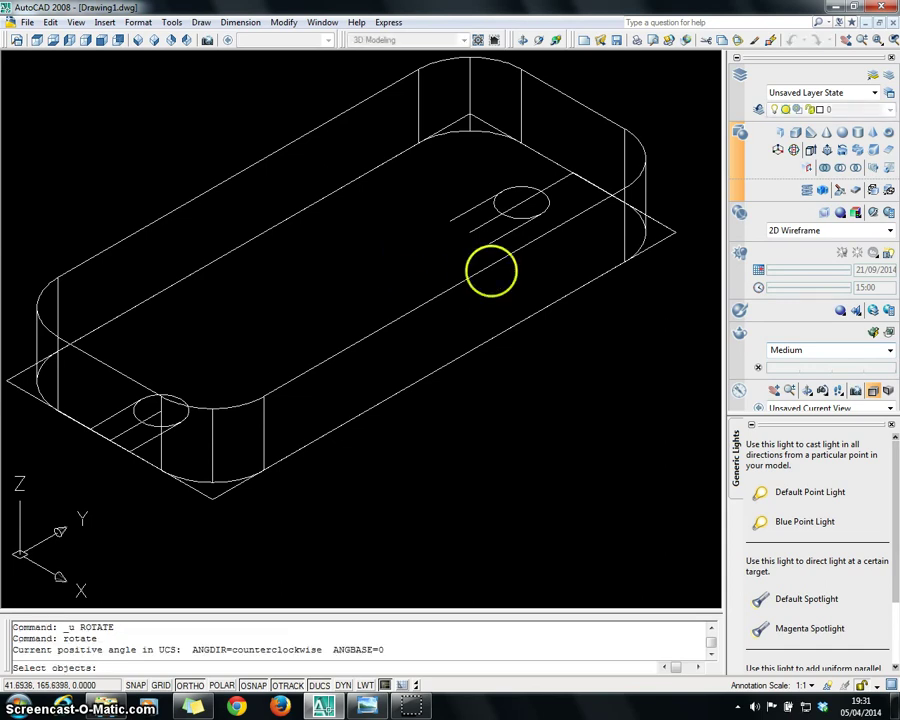
left_click(494, 241)
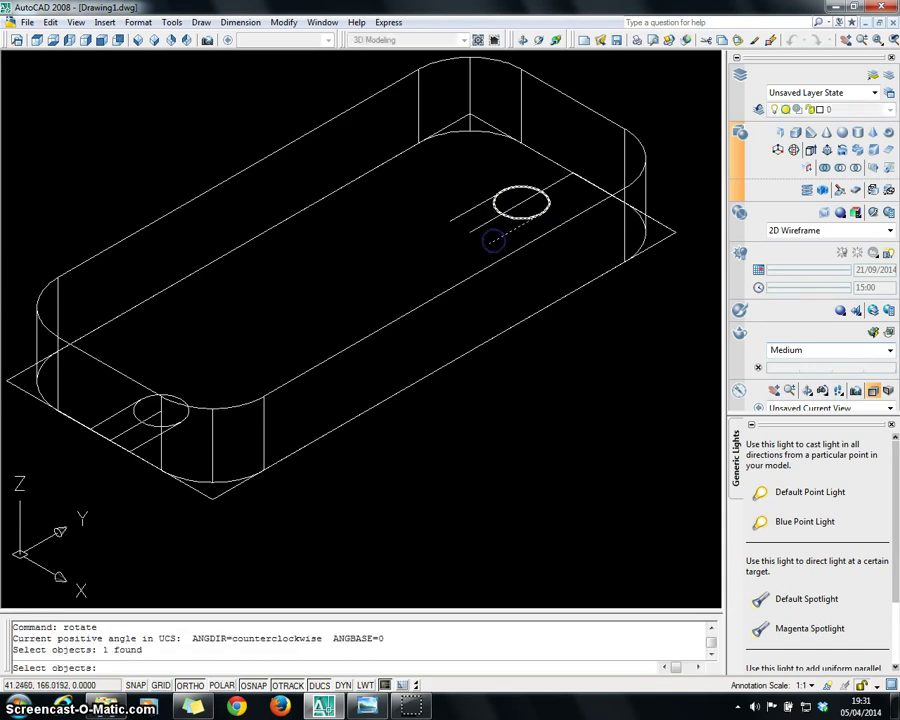
left_click(512, 214)
left_click(472, 206)
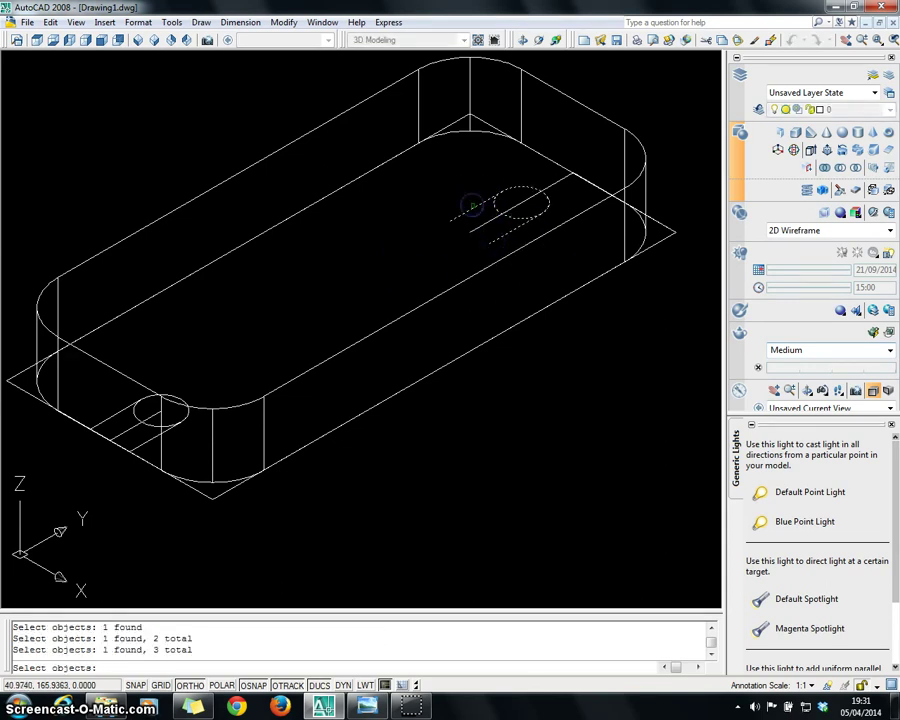
left_click(514, 205)
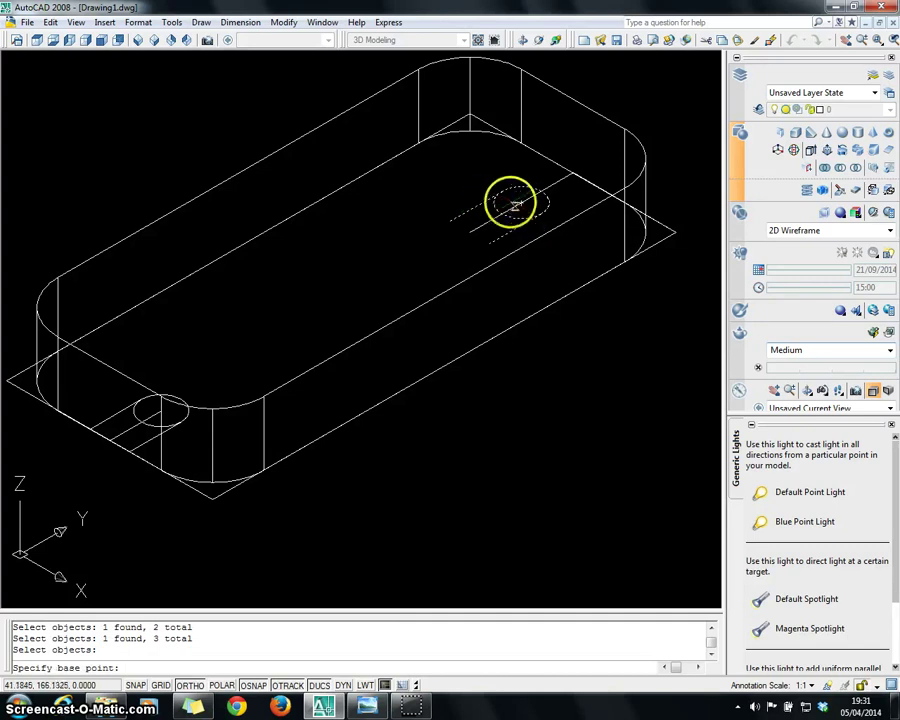
left_click(520, 202)
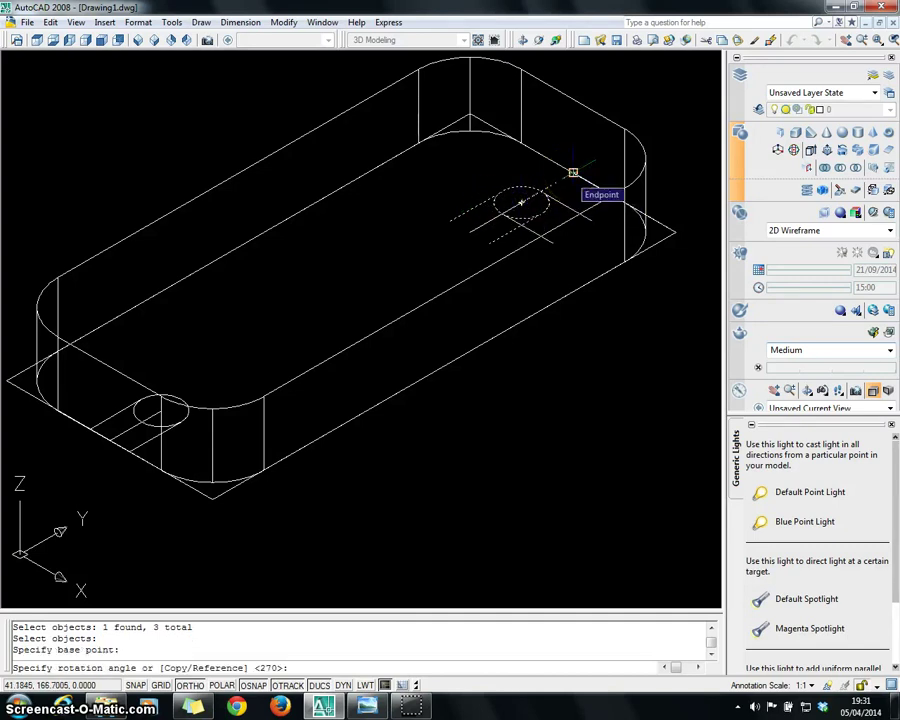
type("180")
key("Return")
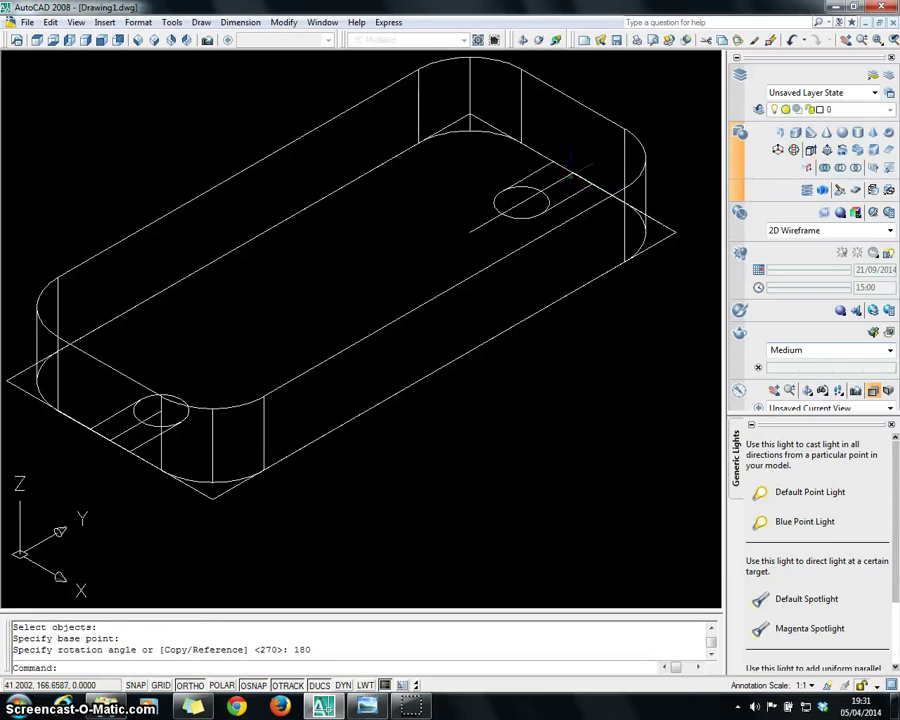
key("Escape")
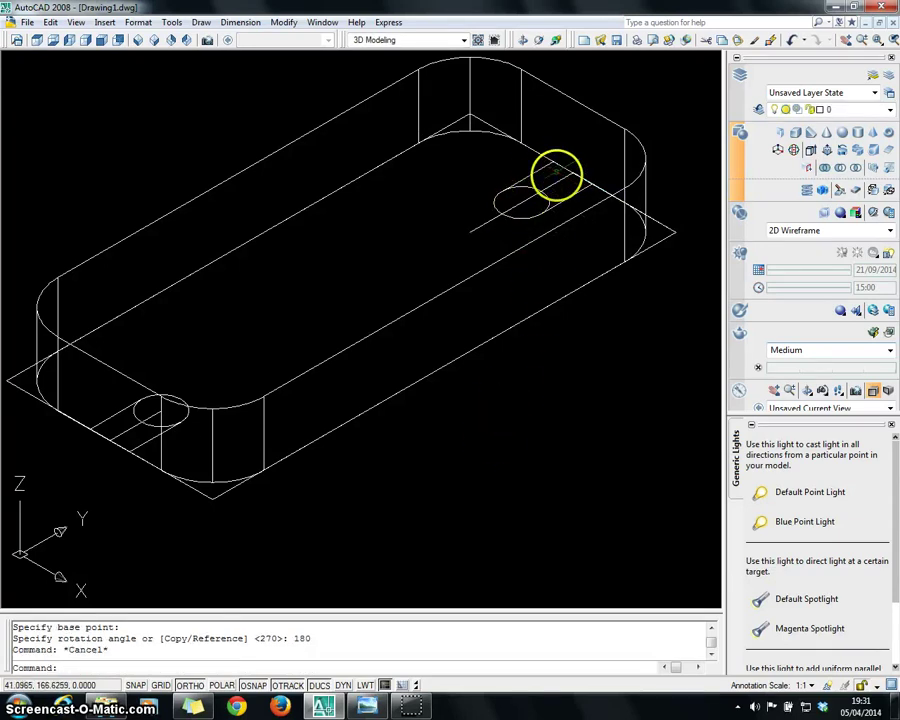
Shade the bracket in the Conceptual visual style and switch to the Bottom view.
left_click(792, 231)
left_click(727, 329)
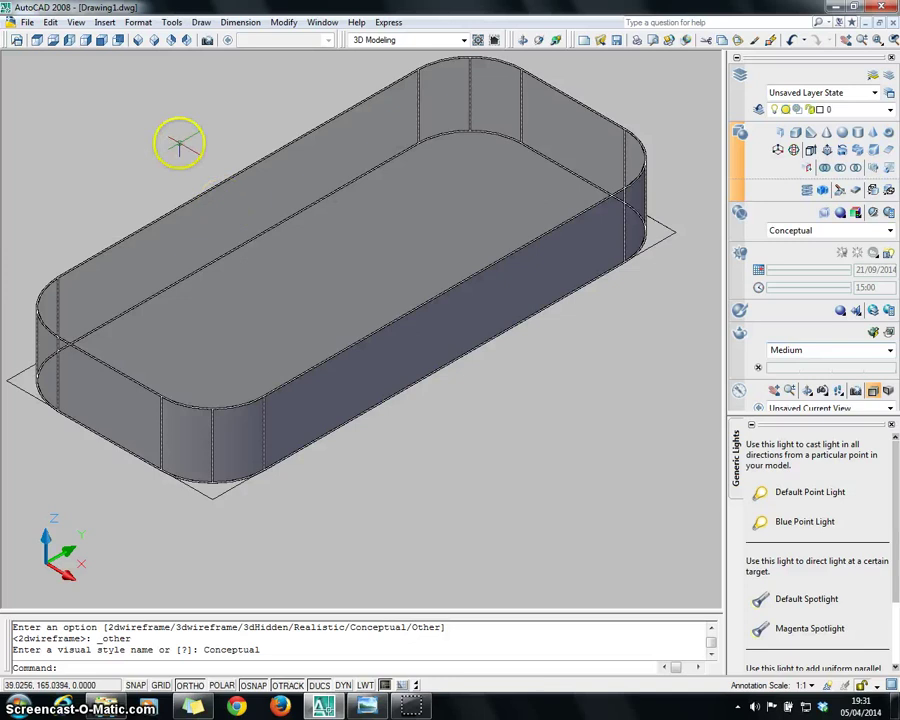
left_click(52, 40)
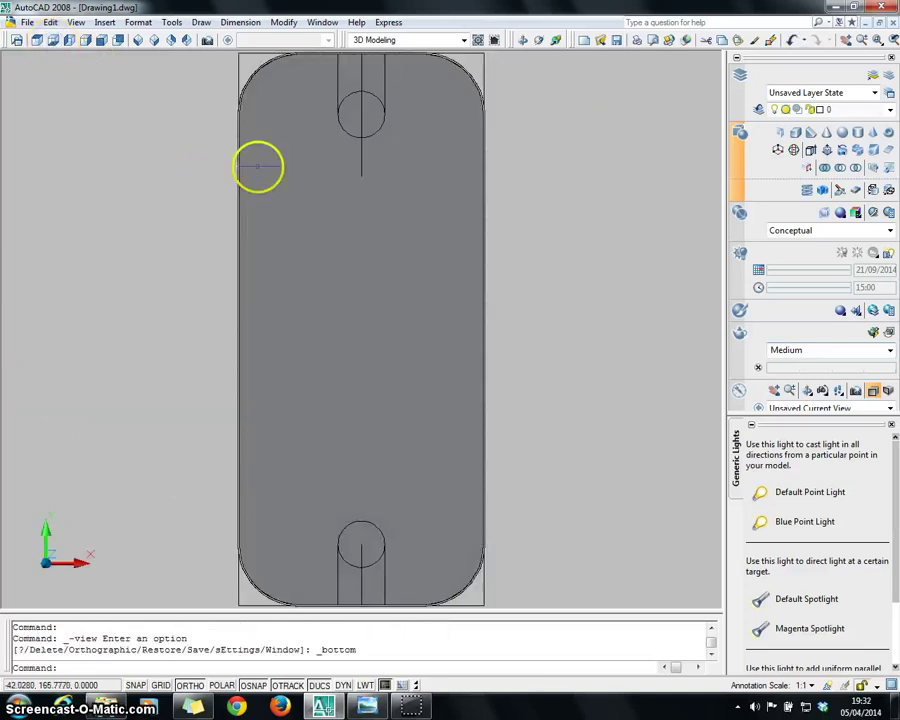
Orbit the model into a tilted 3D view of its underside.
scroll(244, 170, "down", 2)
left_click(536, 39)
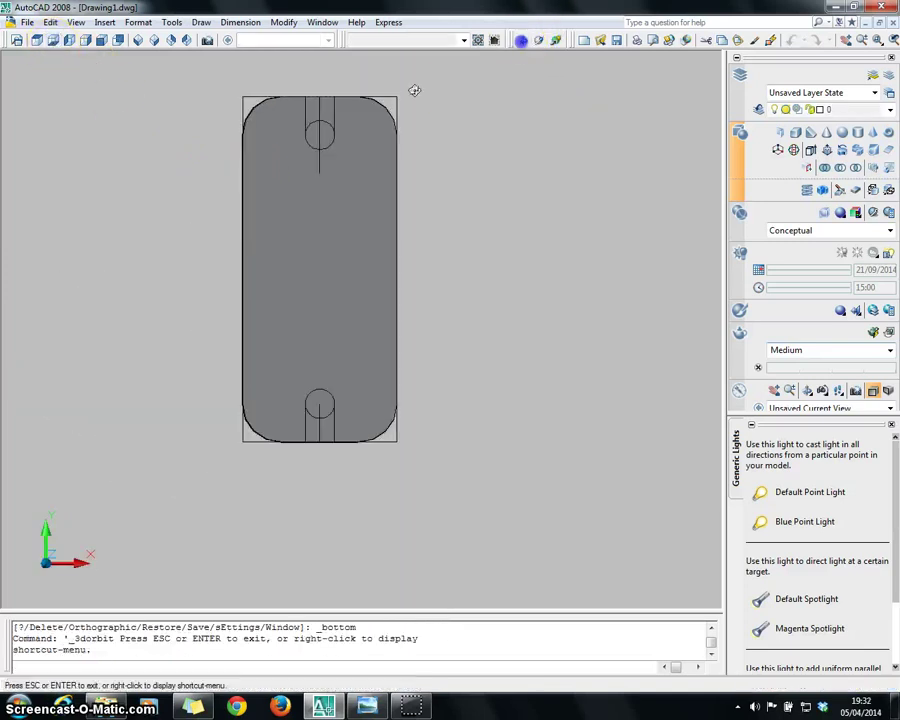
left_click_drag(384, 74, 314, 198)
scroll(314, 198, "up", 2)
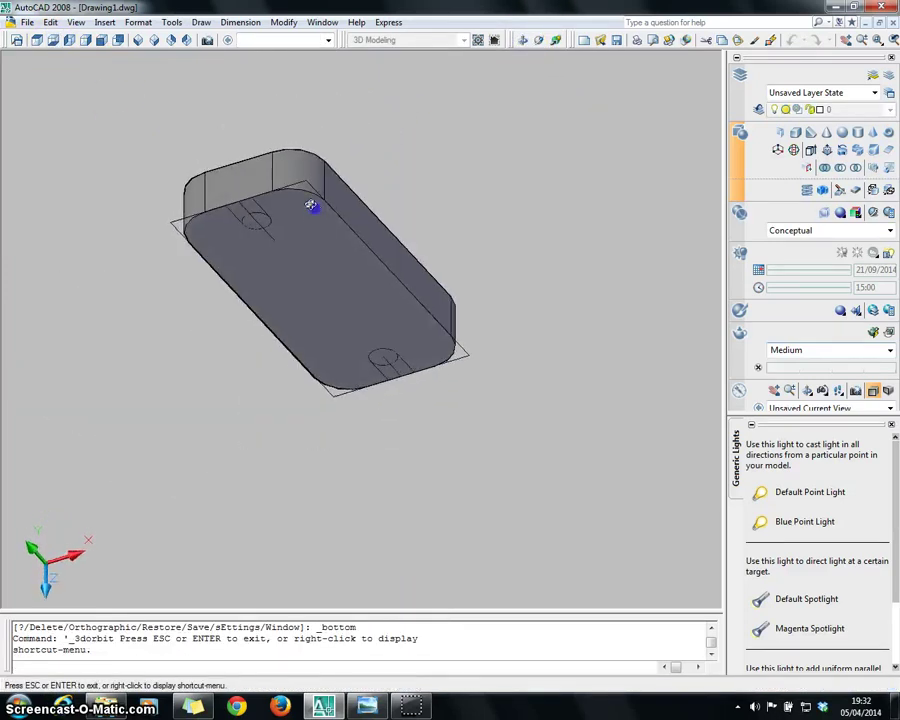
left_click_drag(250, 162, 225, 149)
Presspull the region by the near hole to cut a notch through the bracket.
key("Escape")
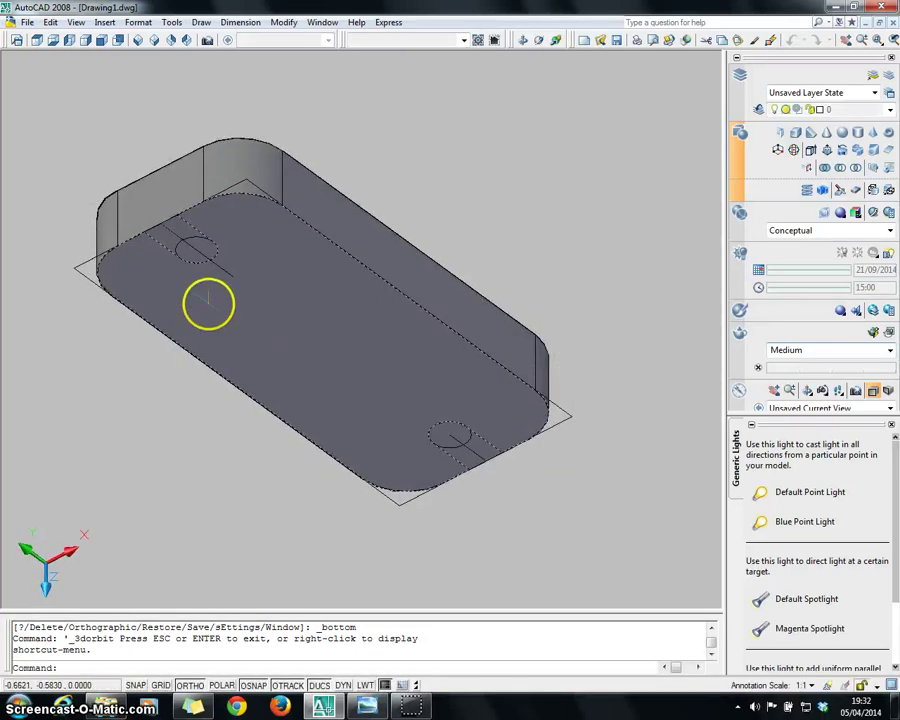
left_click(187, 231)
left_click(179, 121)
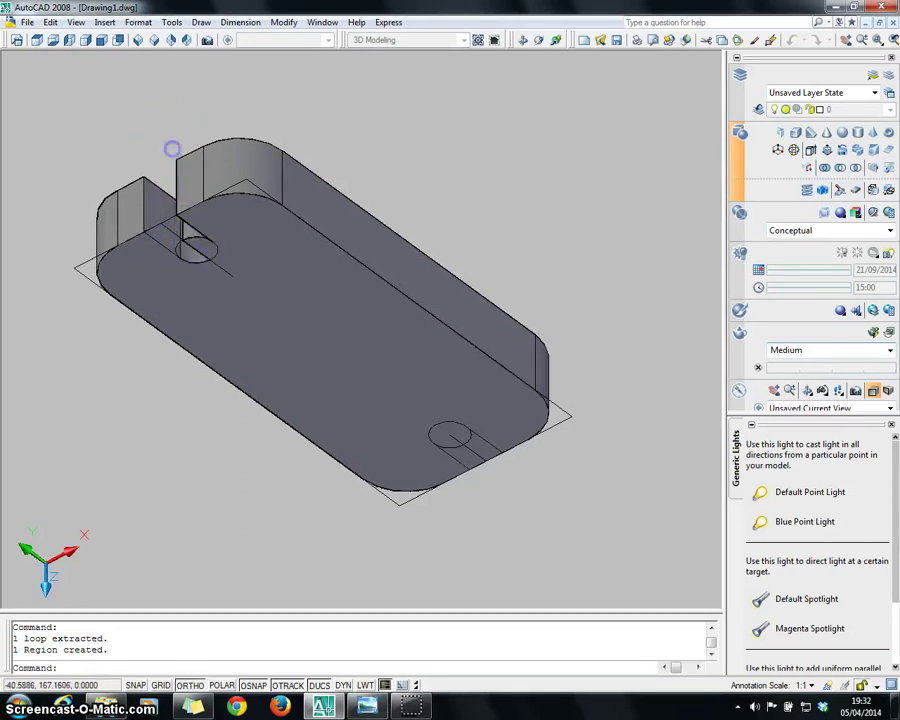
left_click(198, 247)
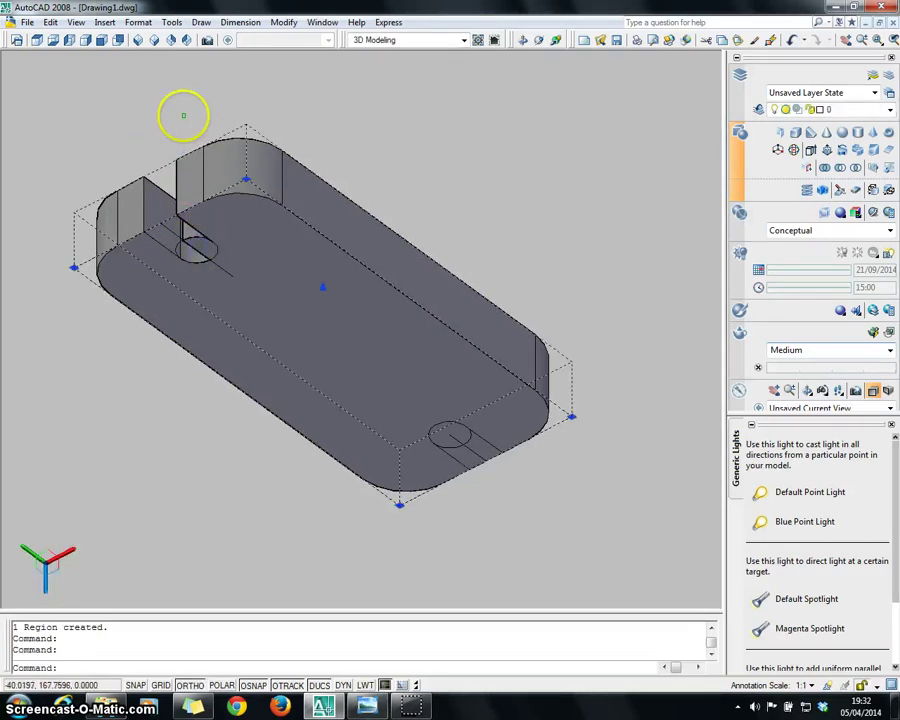
key("Escape")
left_click(198, 245, "ctrl+alt")
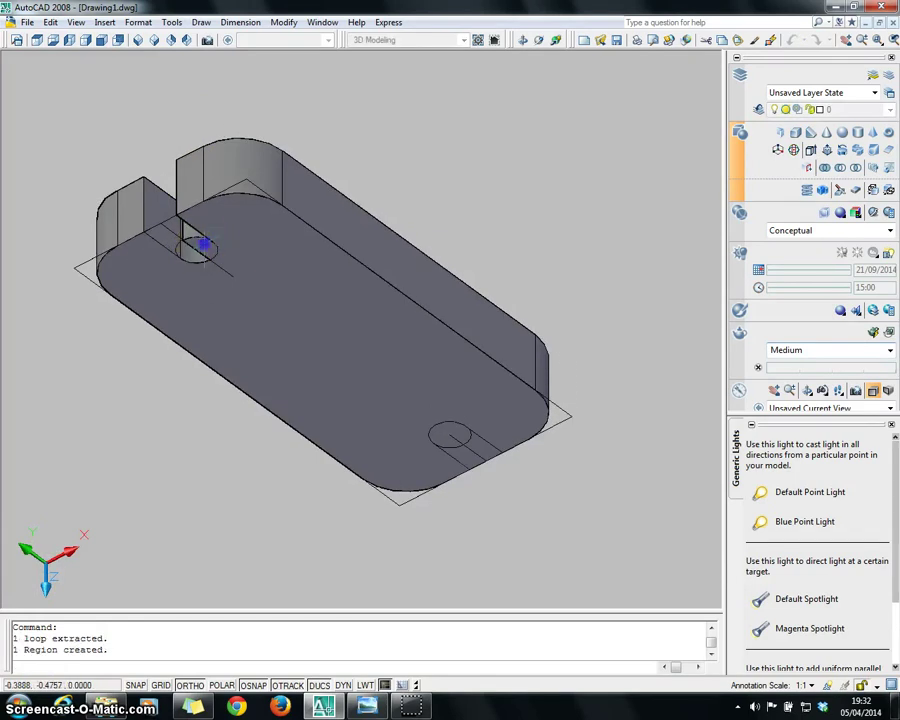
left_click(196, 104)
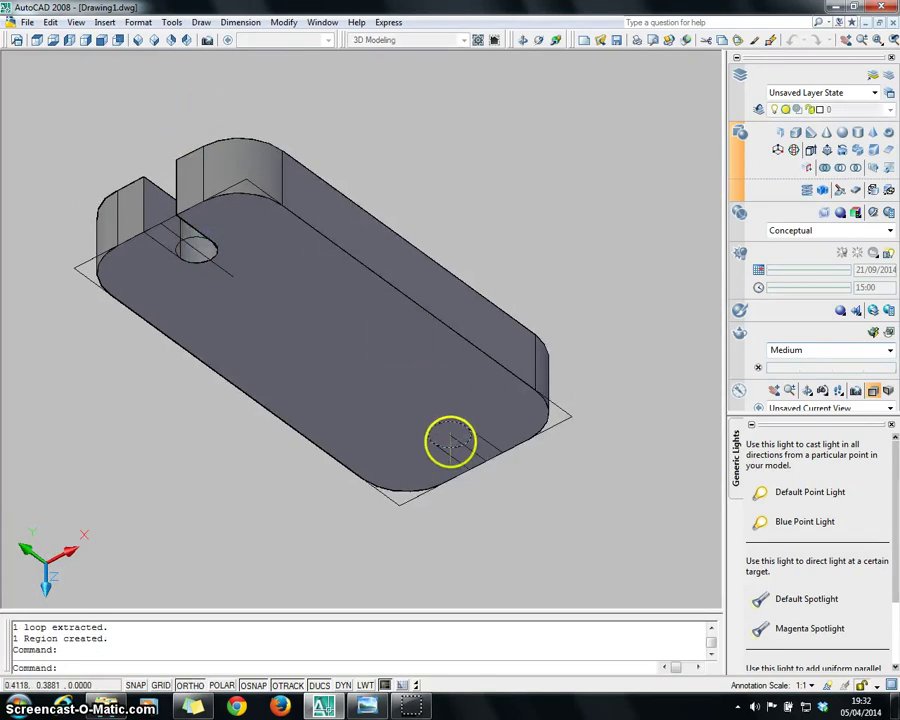
Presspull the lower hole profile to cut it through the plate.
left_click(445, 437, "ctrl+alt")
left_click(465, 201)
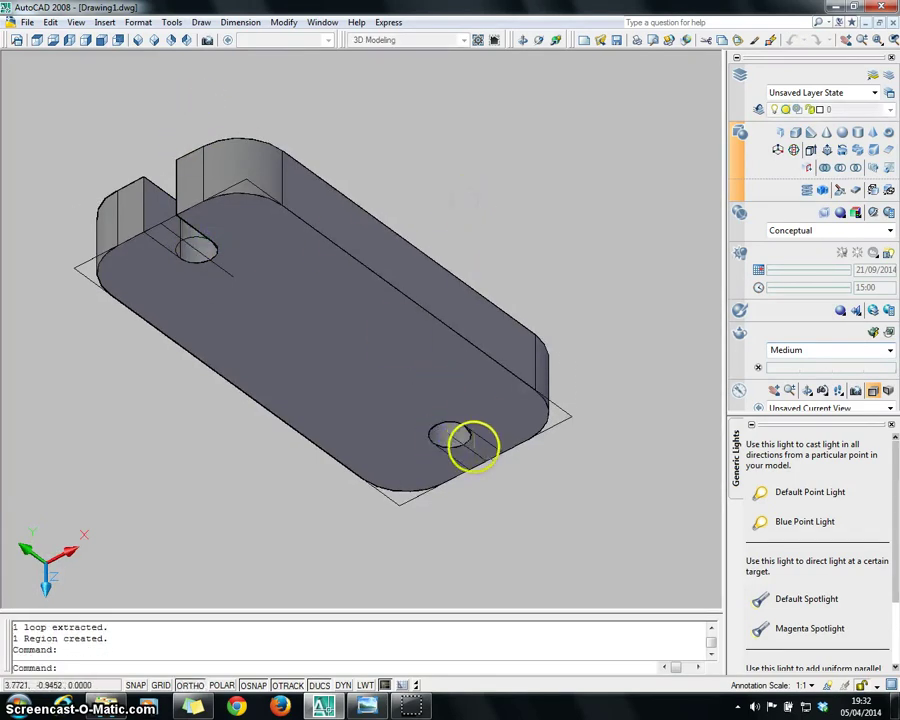
left_click(479, 446, "ctrl+alt")
left_click(488, 231)
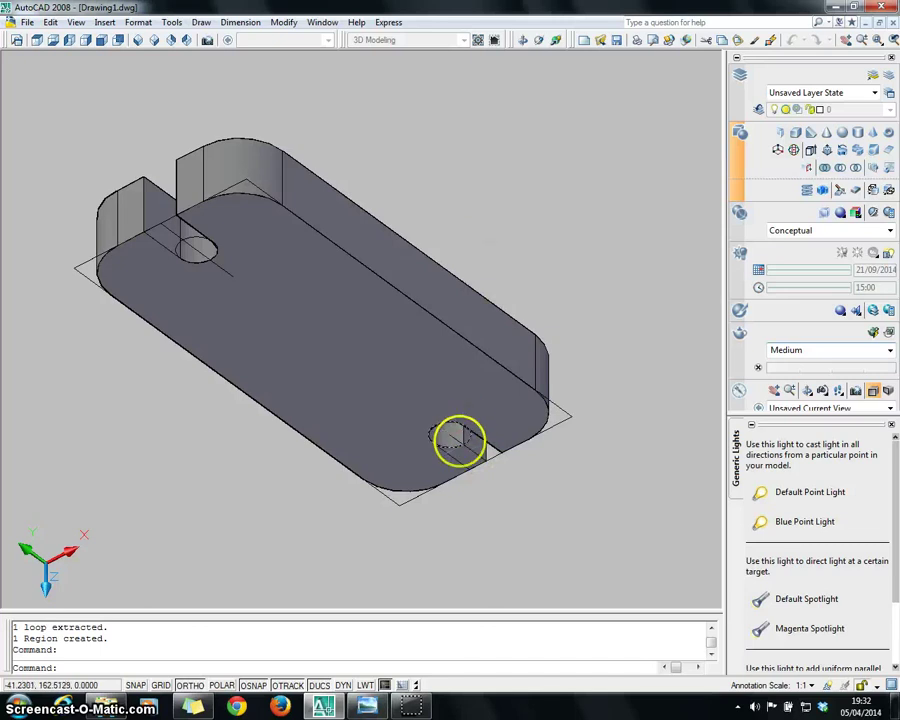
left_click(465, 456)
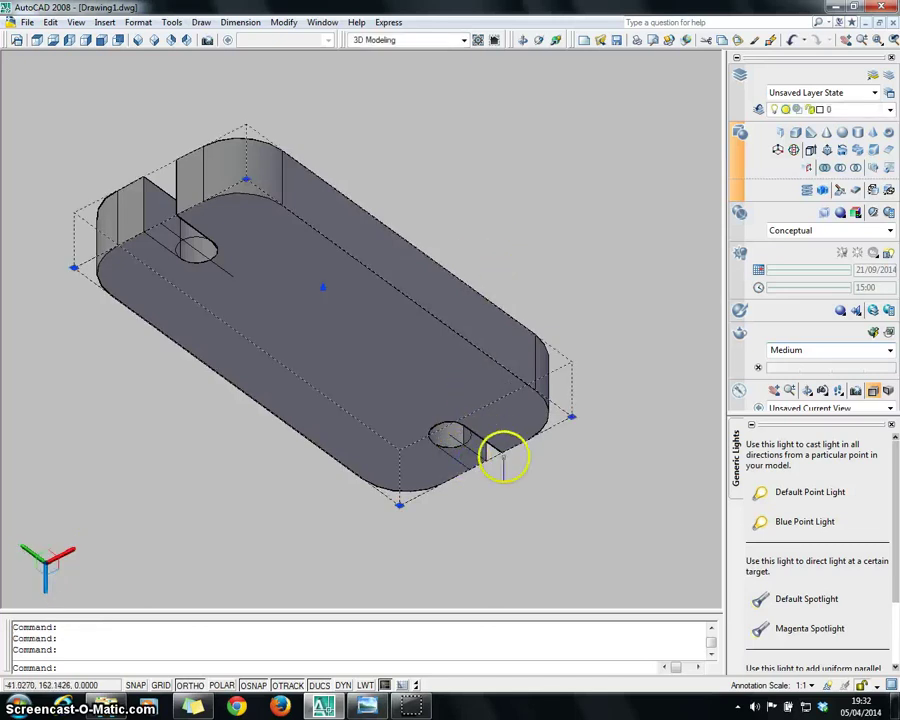
key("Escape")
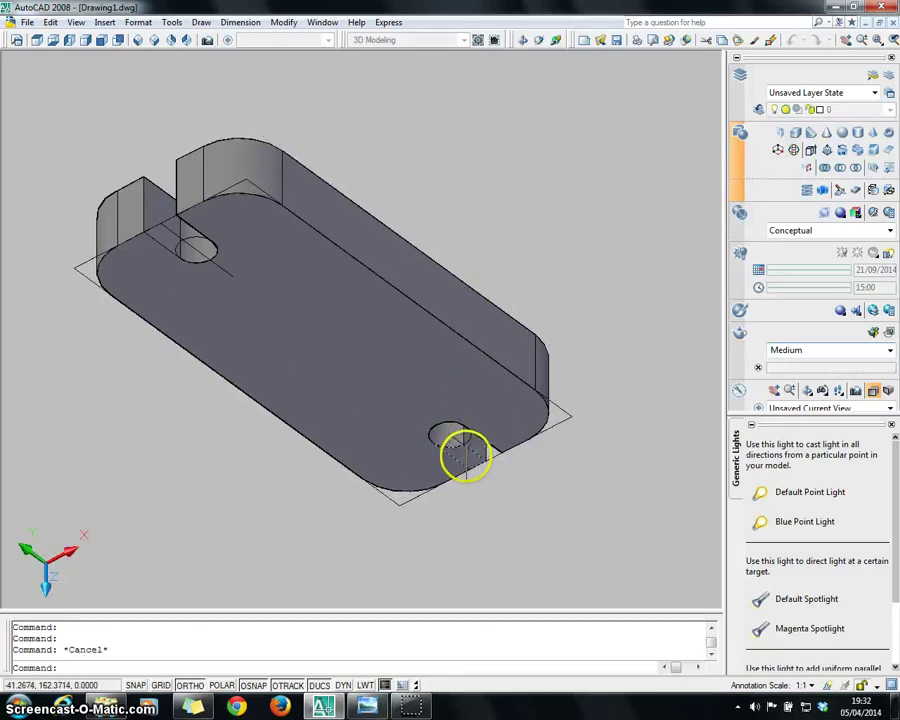
Delete the stray post accidentally pulled up from the lower hole.
left_click(466, 454, "ctrl+alt")
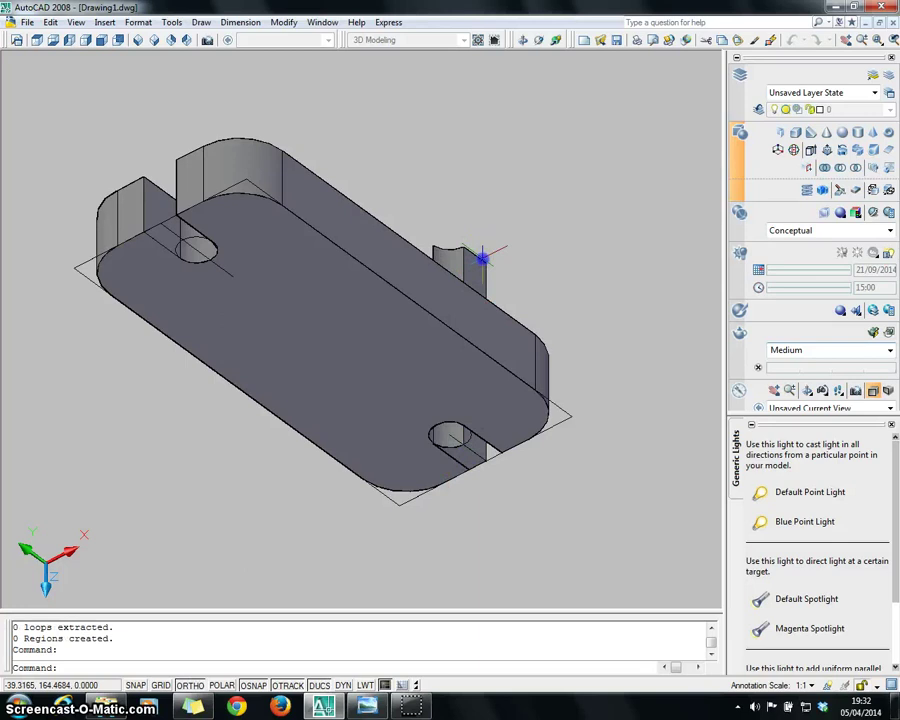
left_click(468, 260)
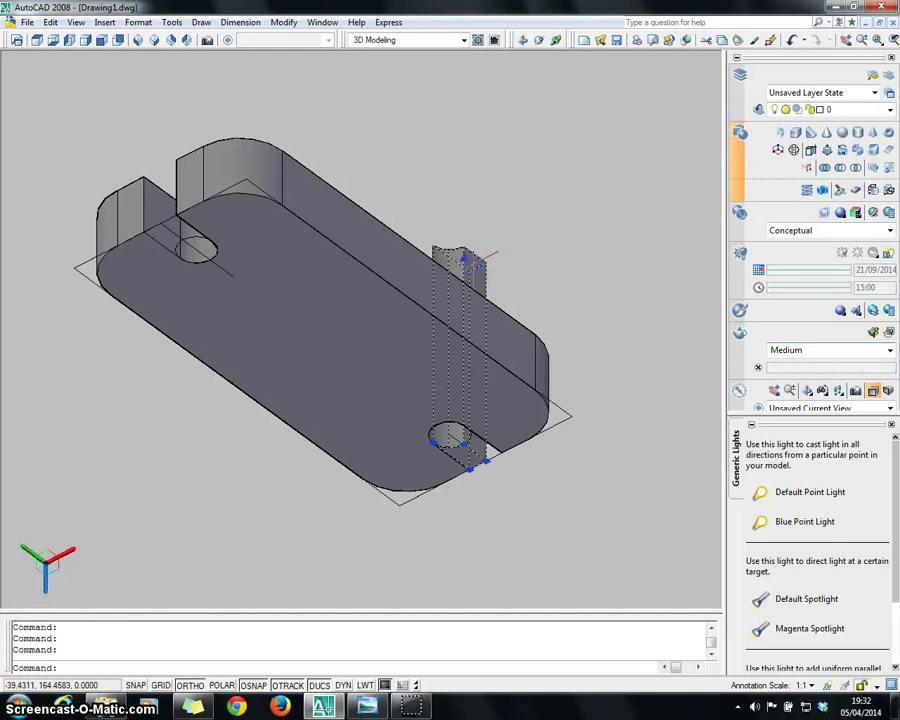
key("Delete")
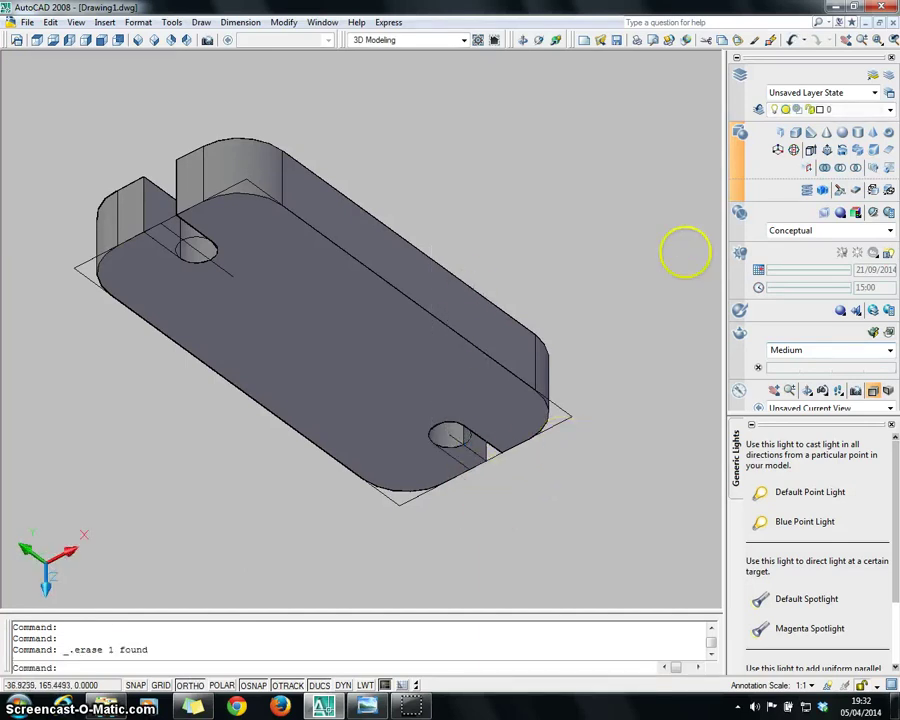
Orbit to the other slot and presspull it through the plate.
left_click(522, 40)
left_click_drag(500, 240, 295, 175)
left_click_drag(589, 251, 452, 408)
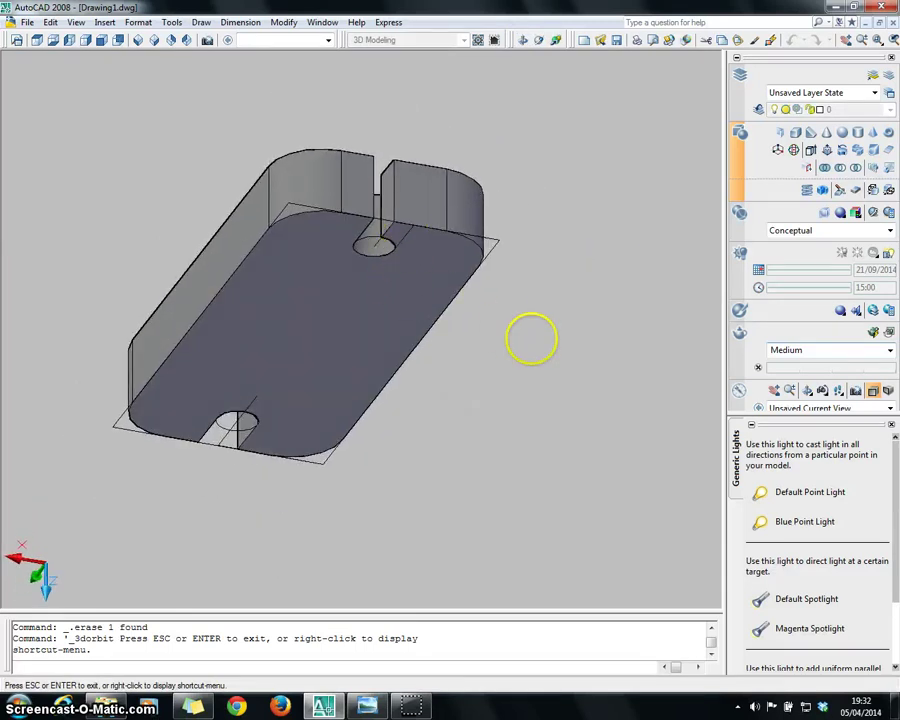
key("Escape")
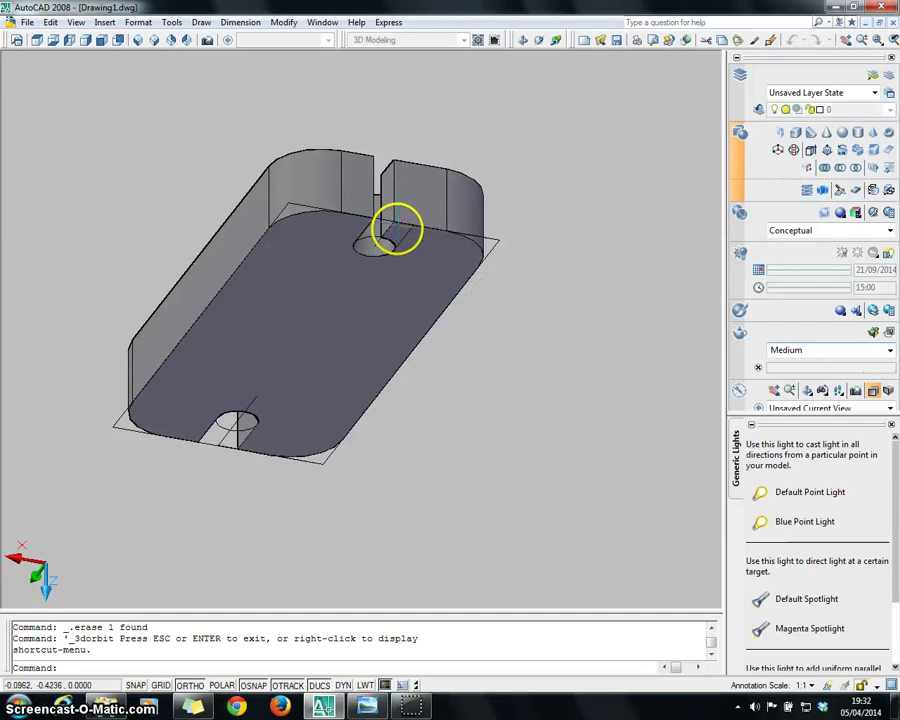
left_click(397, 228, "ctrl+alt")
left_click(408, 128)
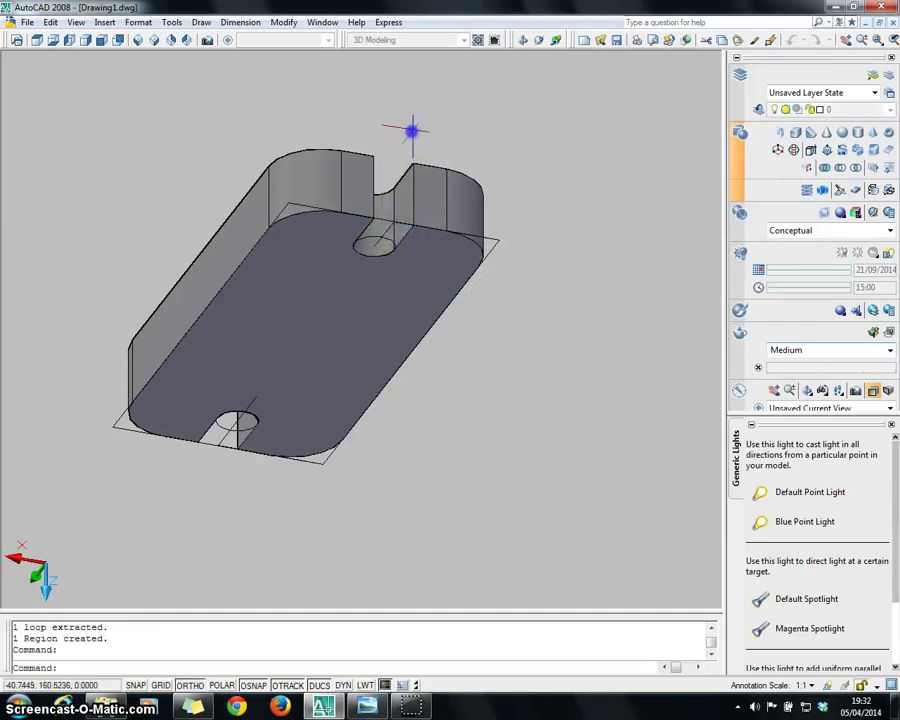
Switch the model to the South-East Isometric view.
left_click(140, 40)
left_click(151, 44)
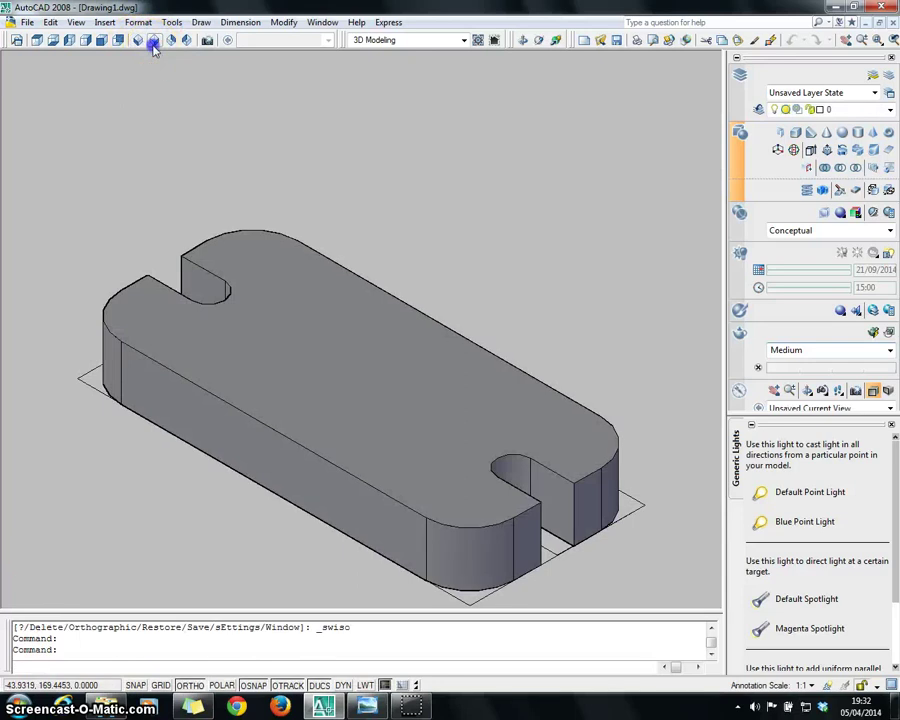
left_click(153, 42)
scroll(515, 549, "down", 2)
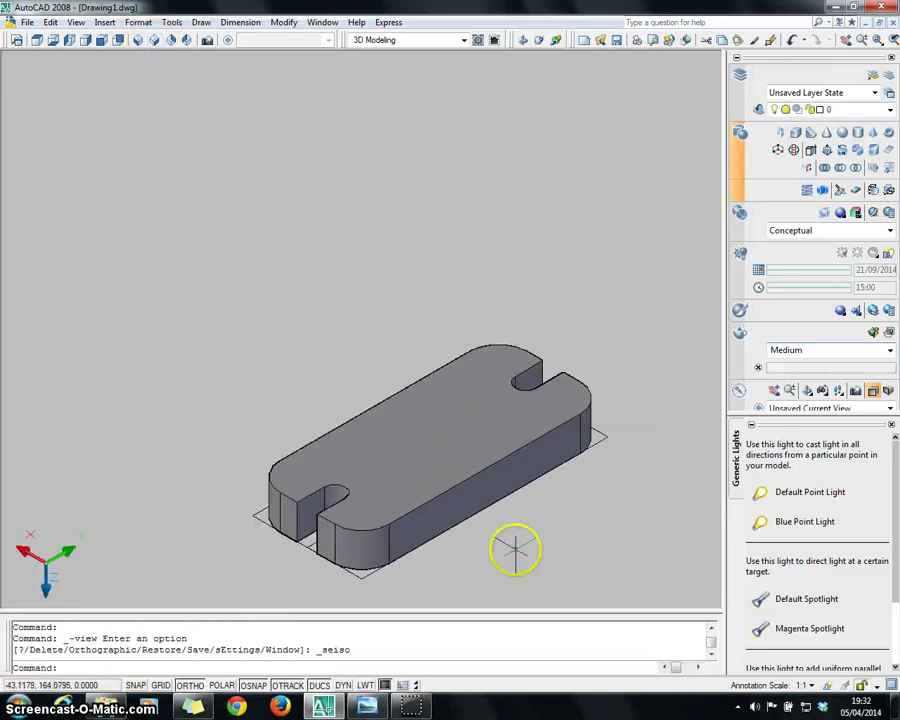
scroll(440, 569, "up", 4)
scroll(436, 555, "down", 3)
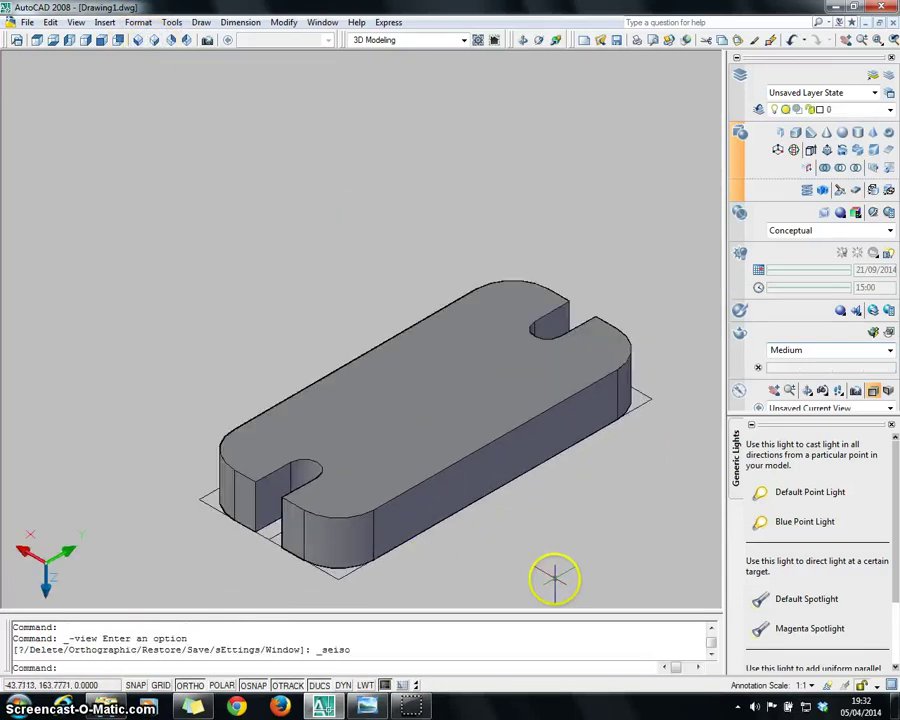
right_click(372, 705)
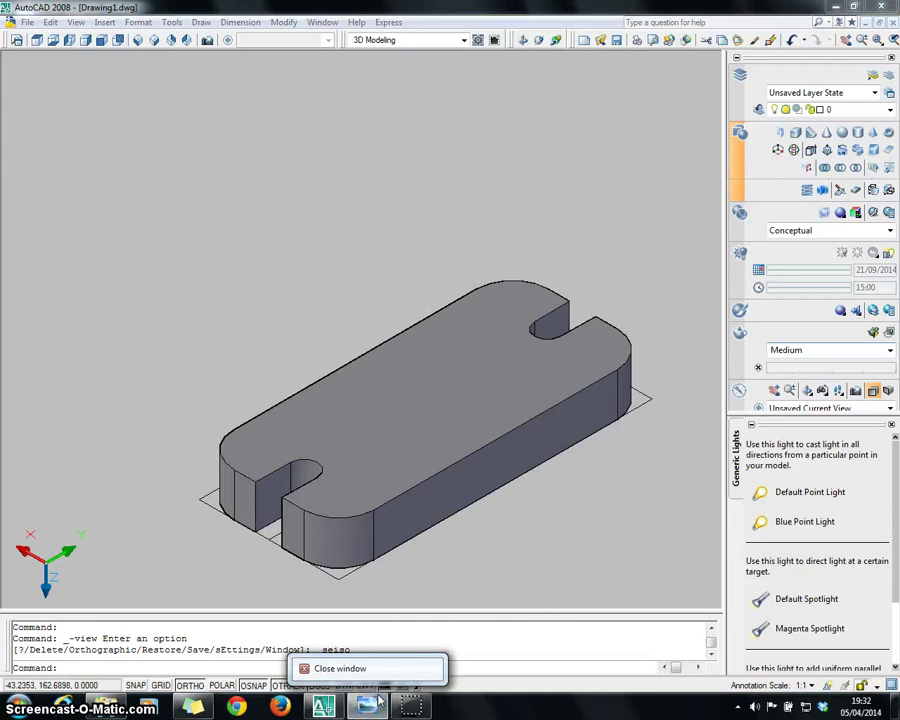
Check the dimensioned bracket drawing in Photo Viewer, then return to AutoCAD.
key("Escape")
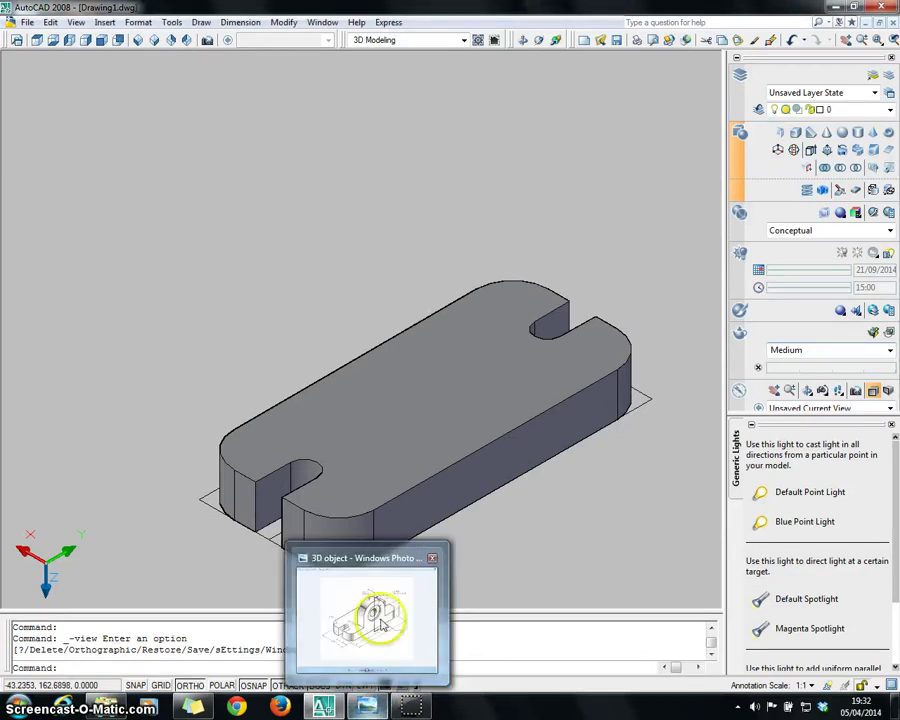
key("alt+Tab")
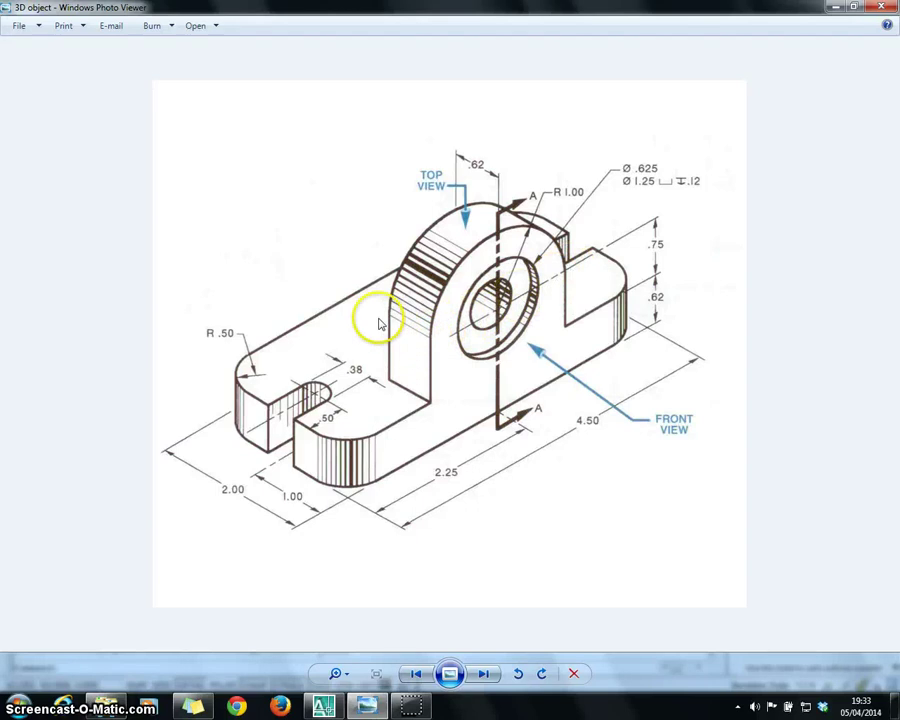
left_click(322, 706)
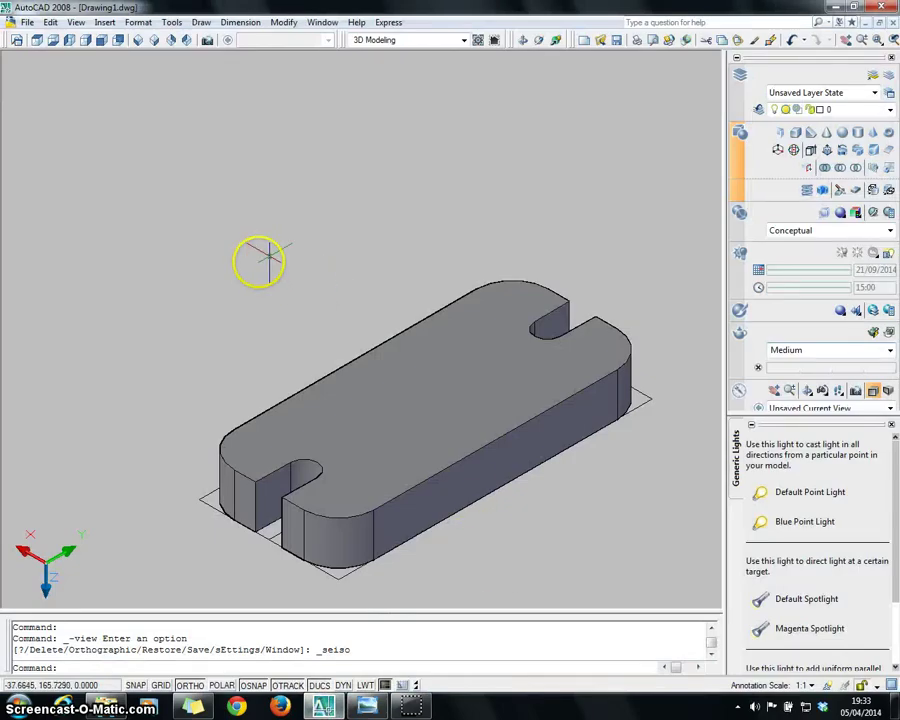
Draw a 2 by 0.62 rectangle above the plate with REC.
type("rec")
key("Return")
left_click(218, 226)
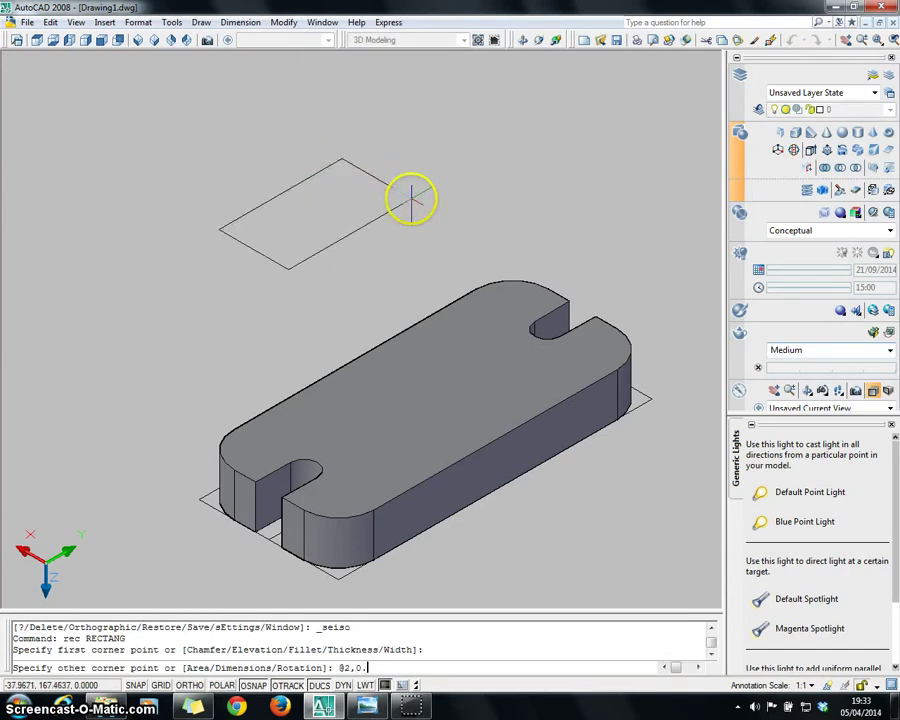
type("@2,0.62")
key("Return")
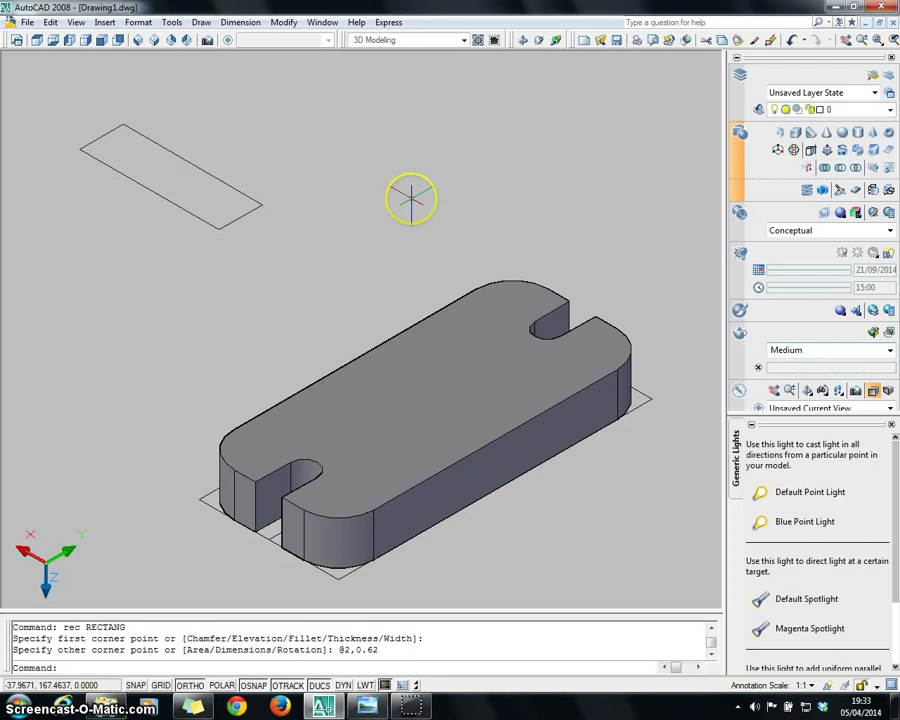
Rotate the rectangle a quarter turn about its corner and recheck the reference drawing.
type("rotat")
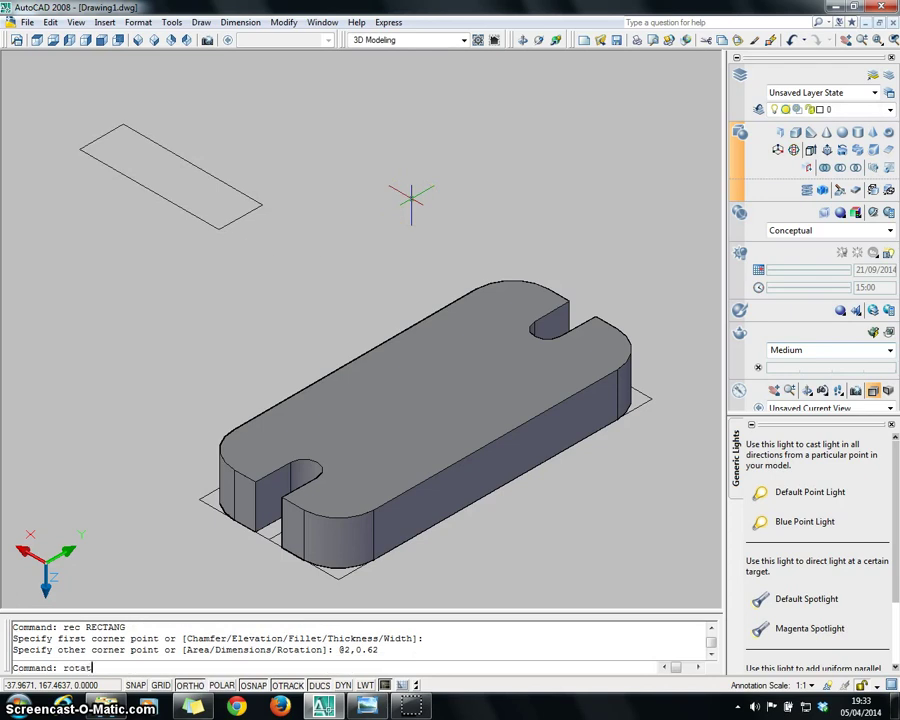
type("e")
key("Return")
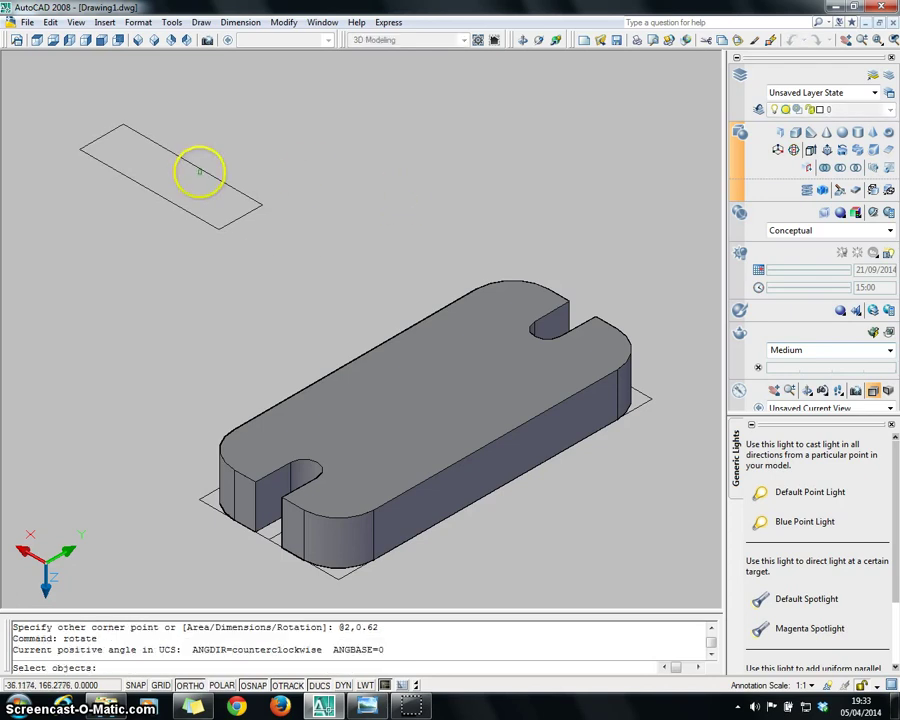
left_click(199, 170)
key("Return")
left_click(262, 206)
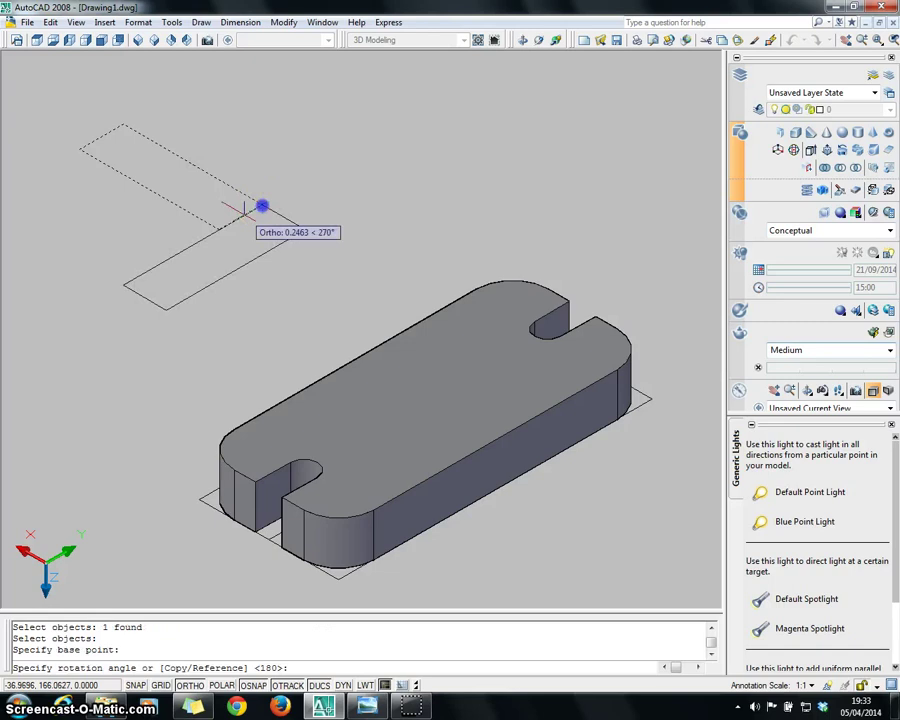
key("Escape")
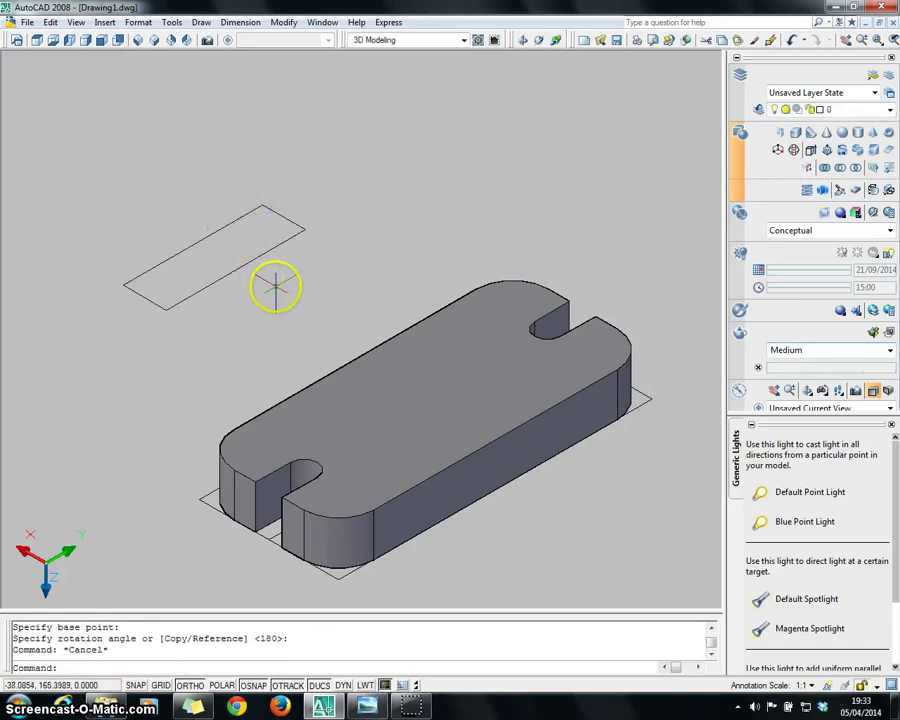
left_click(366, 707)
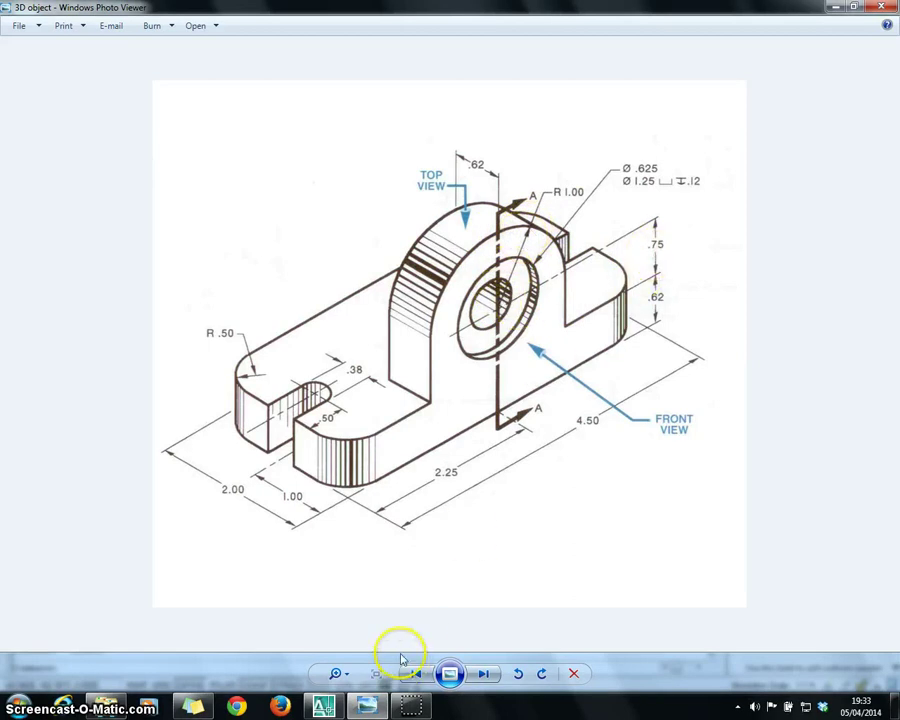
left_click(322, 707)
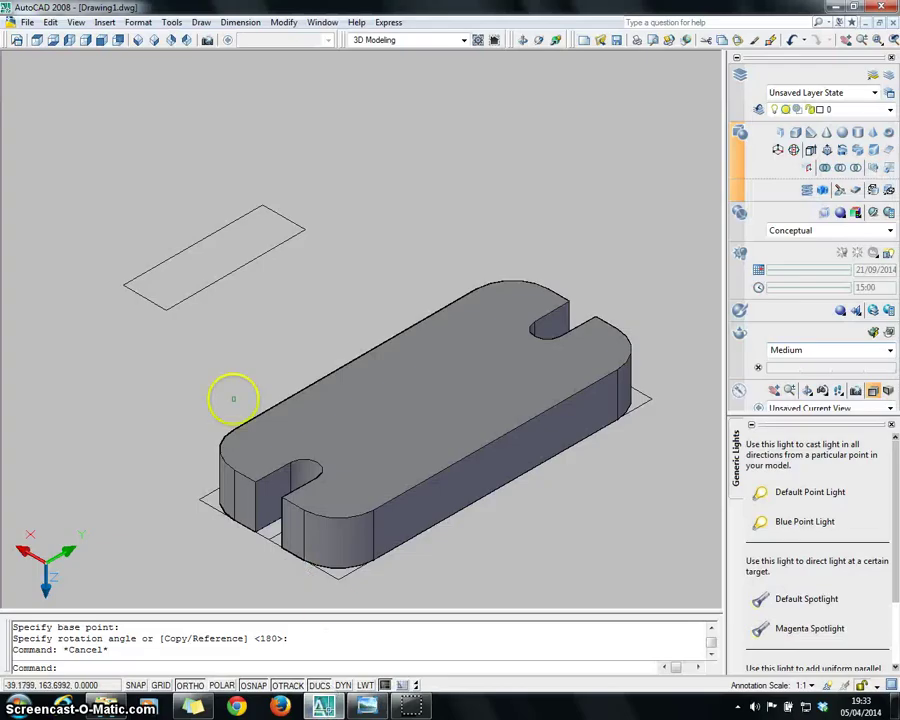
Presspull the rectangle up into a solid block 1.75 units tall.
double_click(201, 261)
double_click(201, 261)
left_click(203, 247)
left_click(207, 249)
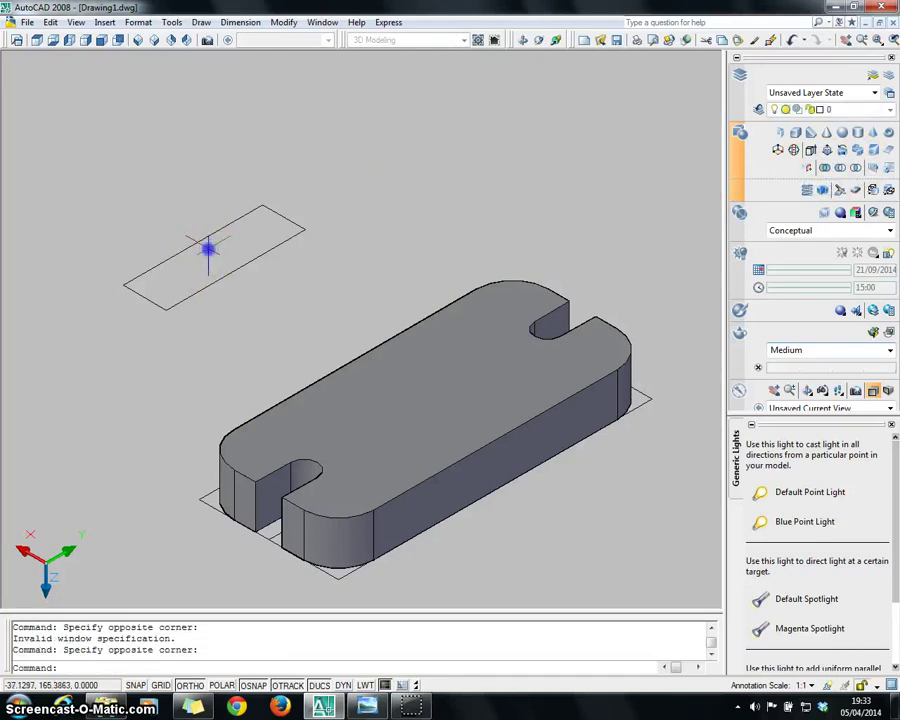
left_click_drag(208, 248, 203, 138, "ctrl+alt")
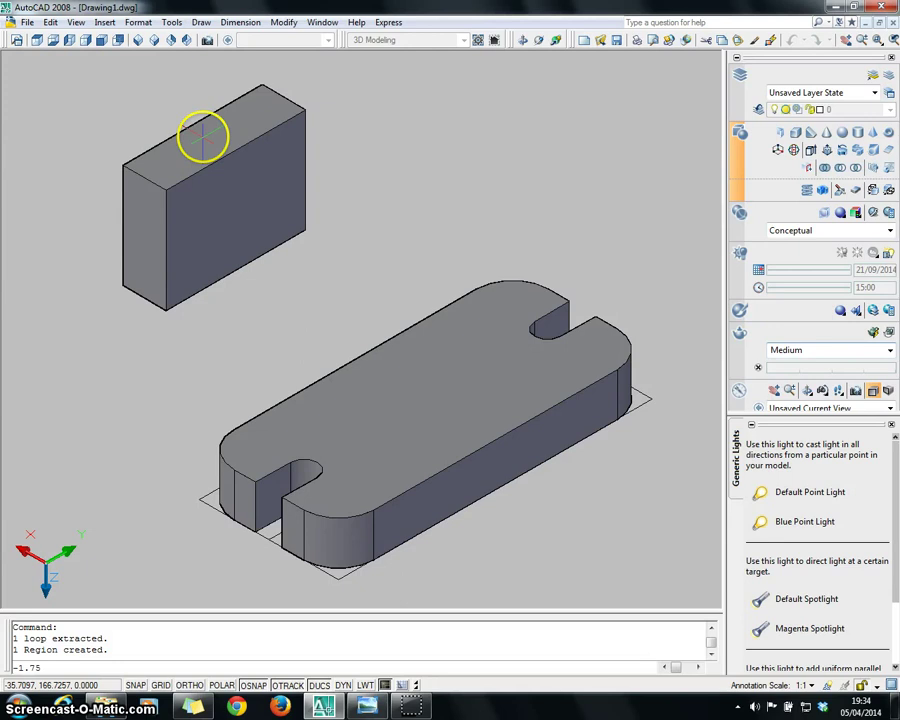
key("Return")
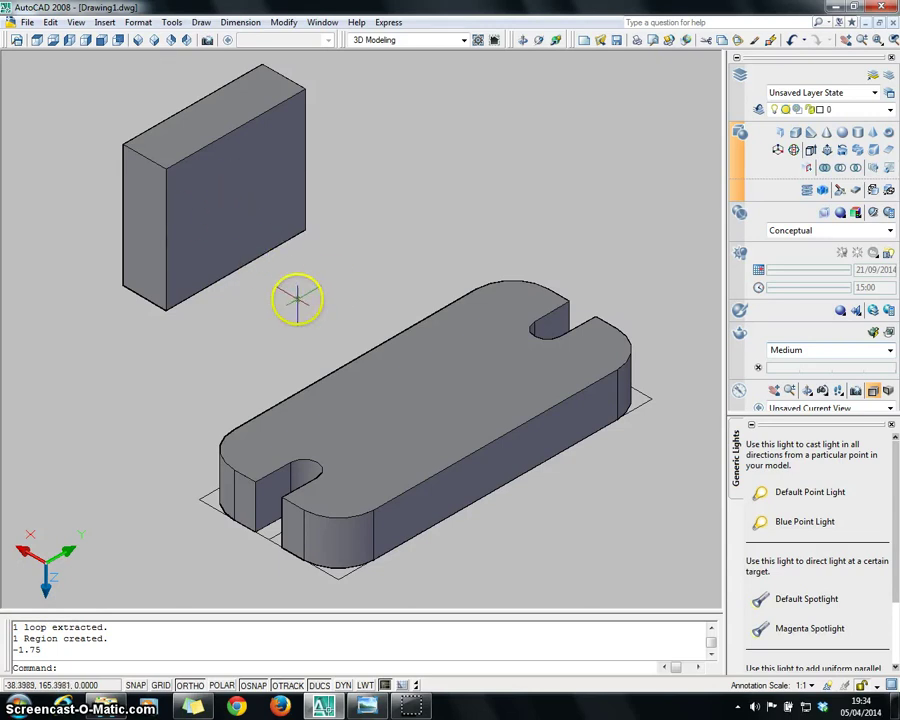
type("c")
key("Return")
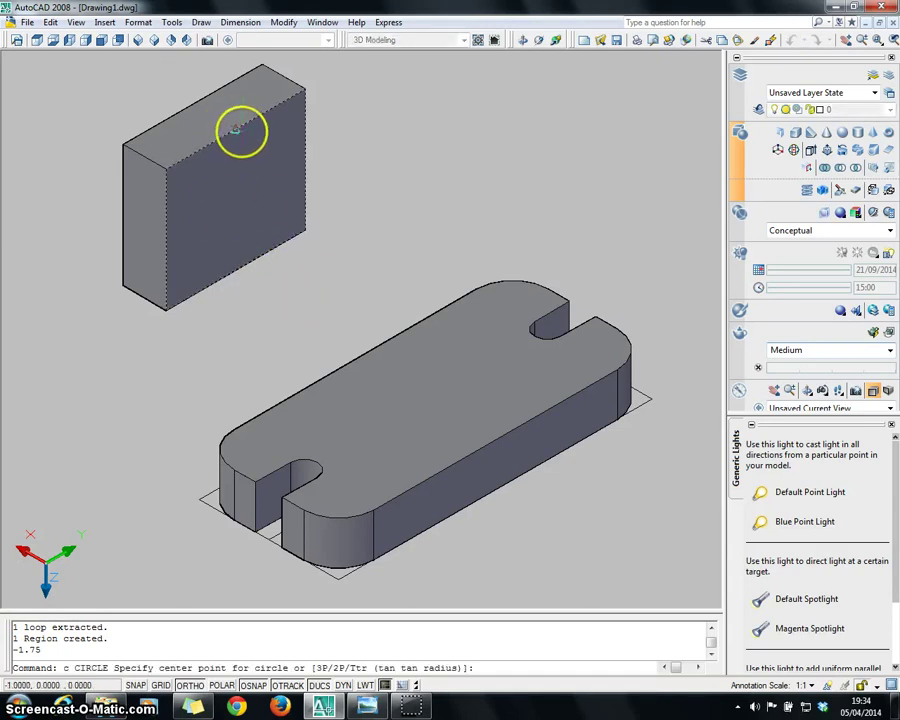
Draw construction lines on the block face: 0.75 down from the midpoint, then horizontal.
key("Escape")
type("l")
key("Return")
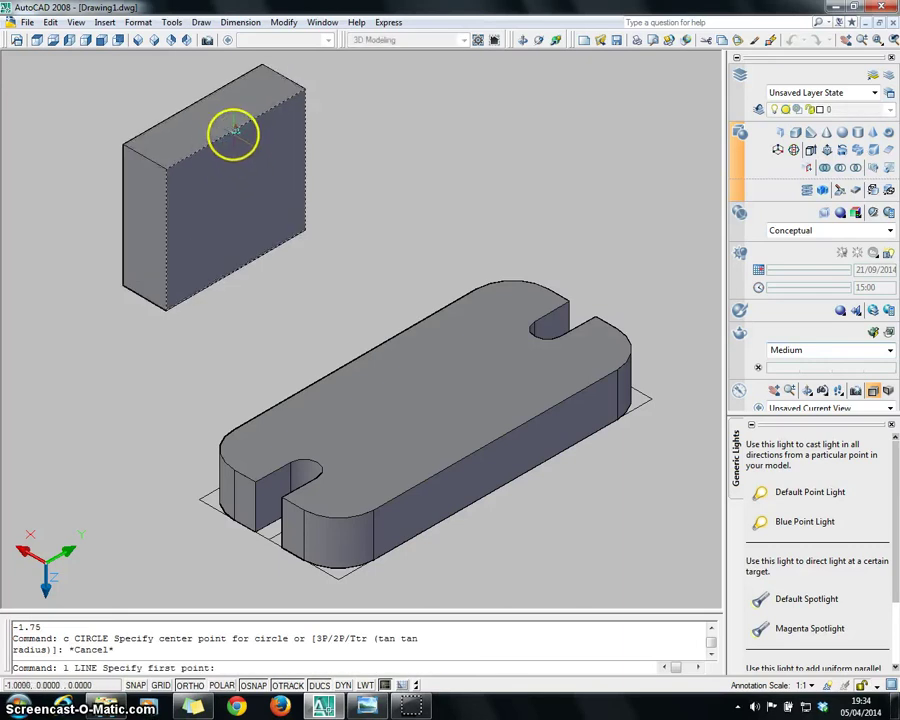
left_click(234, 131)
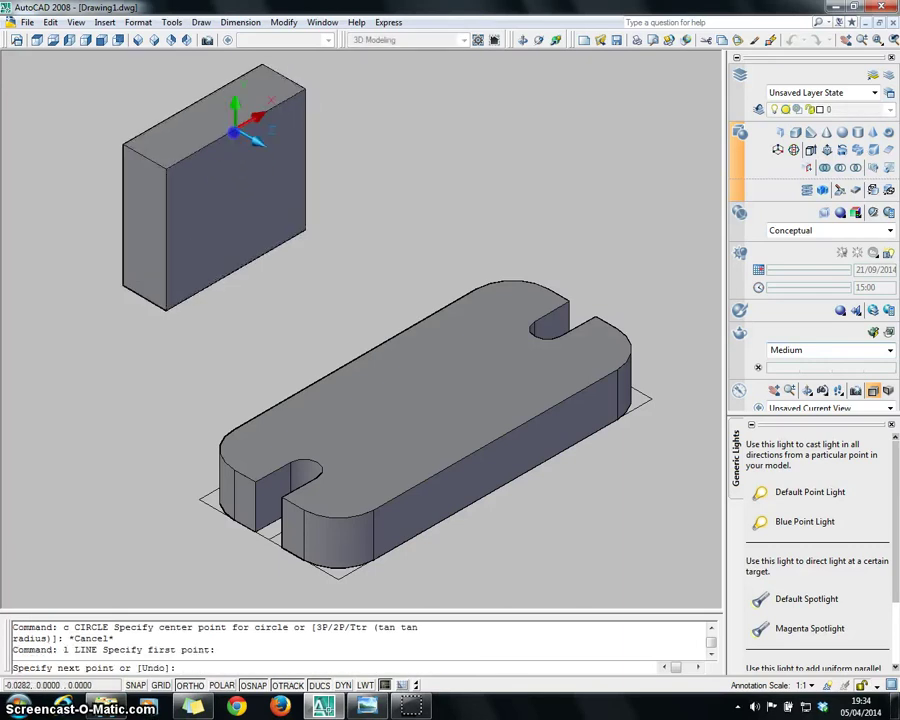
left_click(240, 270)
key("Escape")
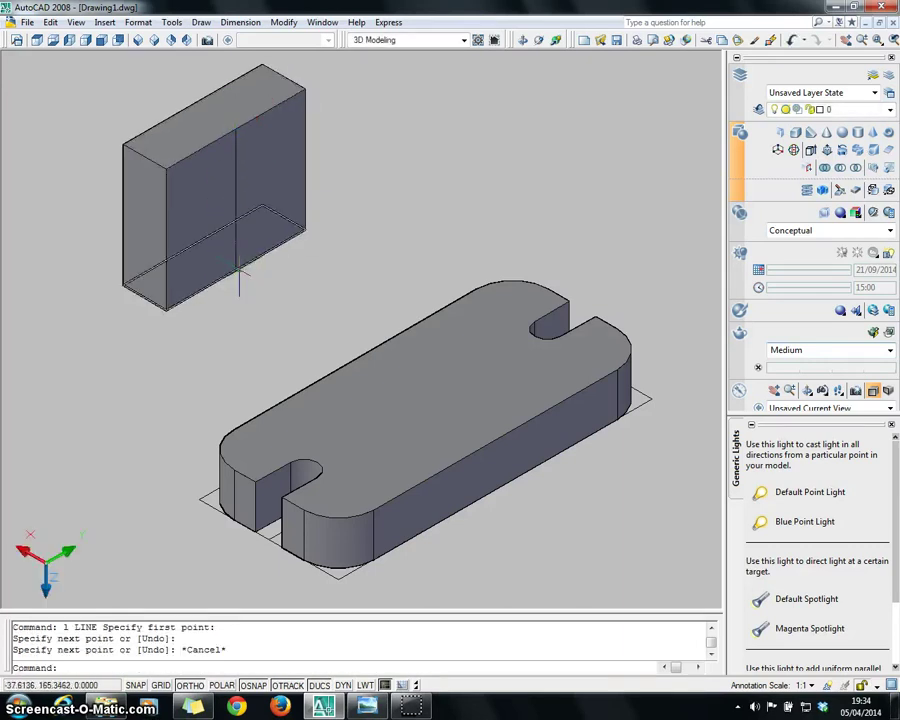
type("l LINE Specify first point:")
key("Return")
left_click(235, 203)
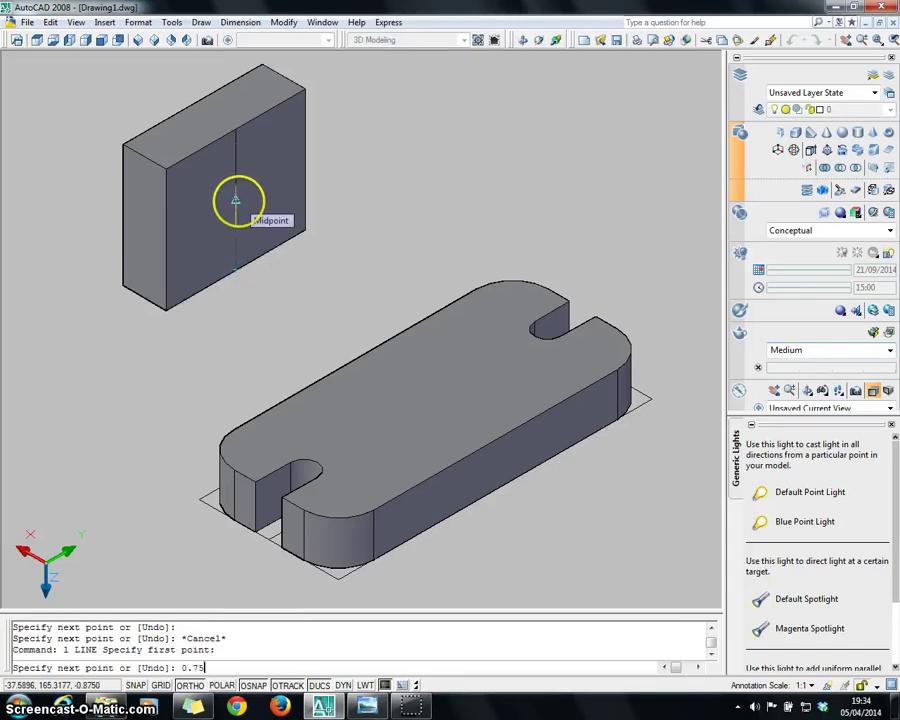
key("Return")
left_click(368, 127)
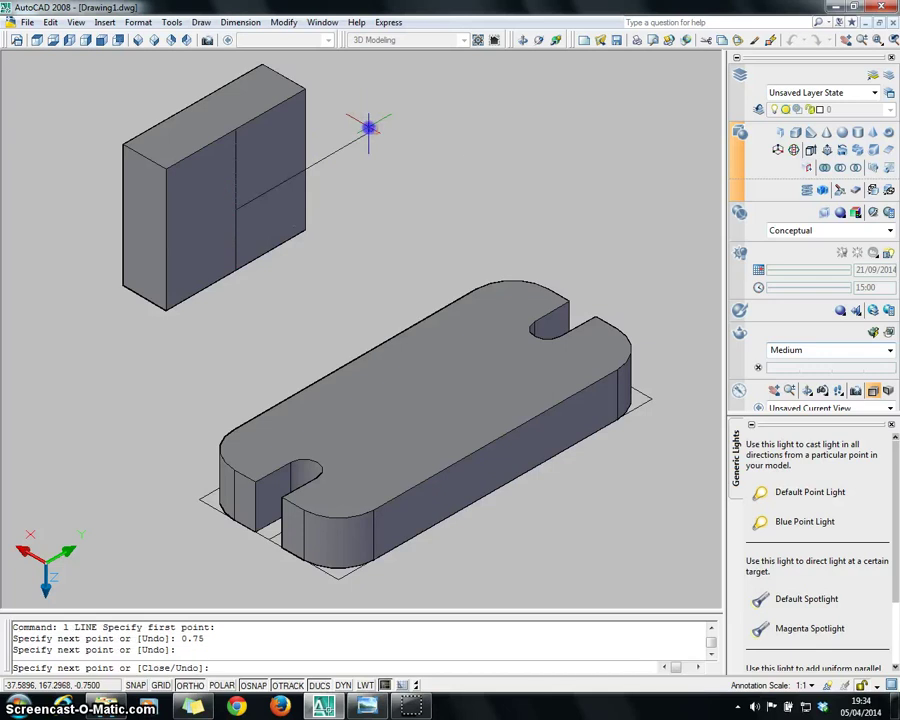
key("Escape")
Draw a radius-1 circle centred at the end of the 0.75 line.
scroll(217, 190, "up", 3)
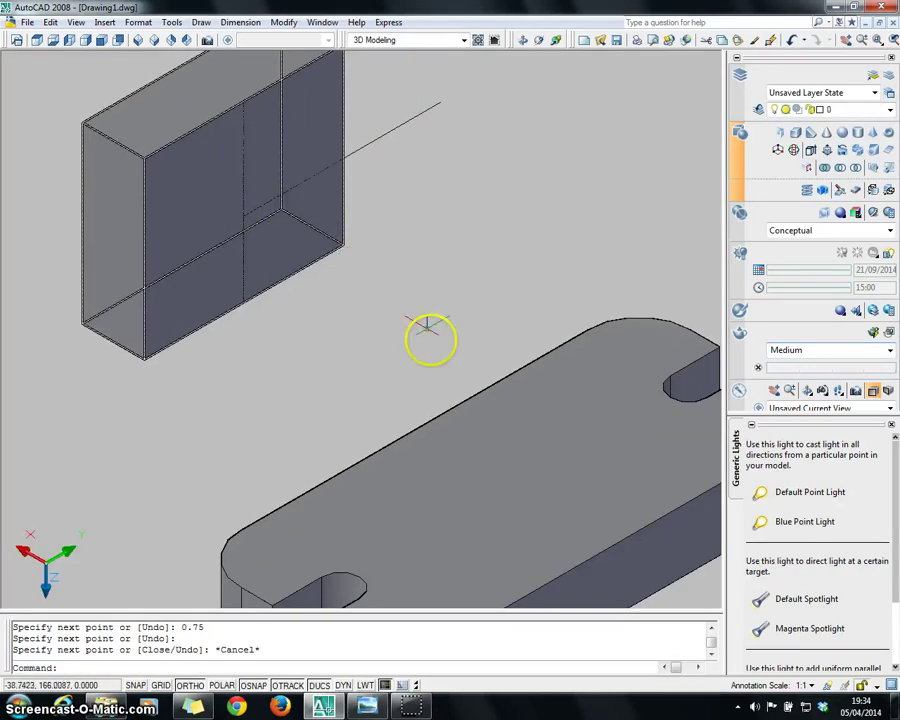
type("c")
key("Return")
left_click(243, 212)
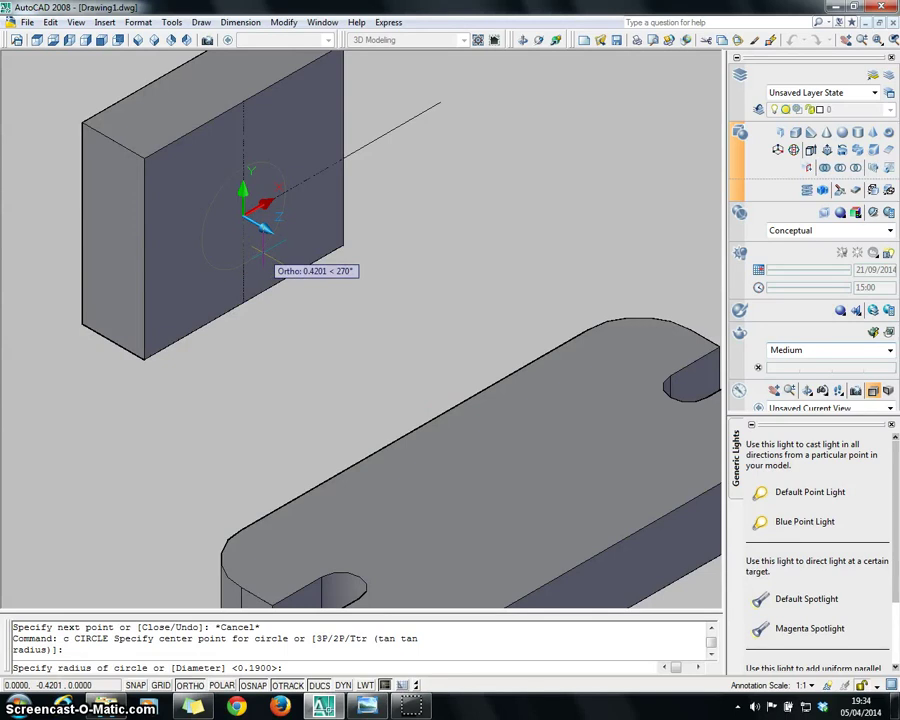
type("1")
key("Return")
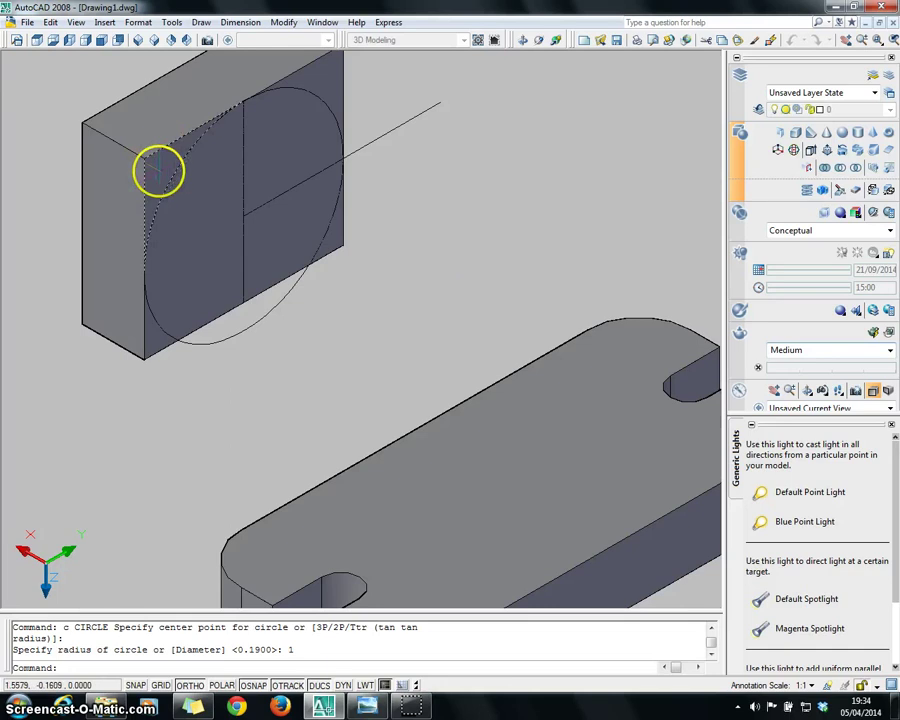
Presspull the block's top into the rounded arc and recheck the reference drawing.
left_click_drag(161, 171, 44, 92, "ctrl+alt")
left_click(320, 94, "ctrl+alt")
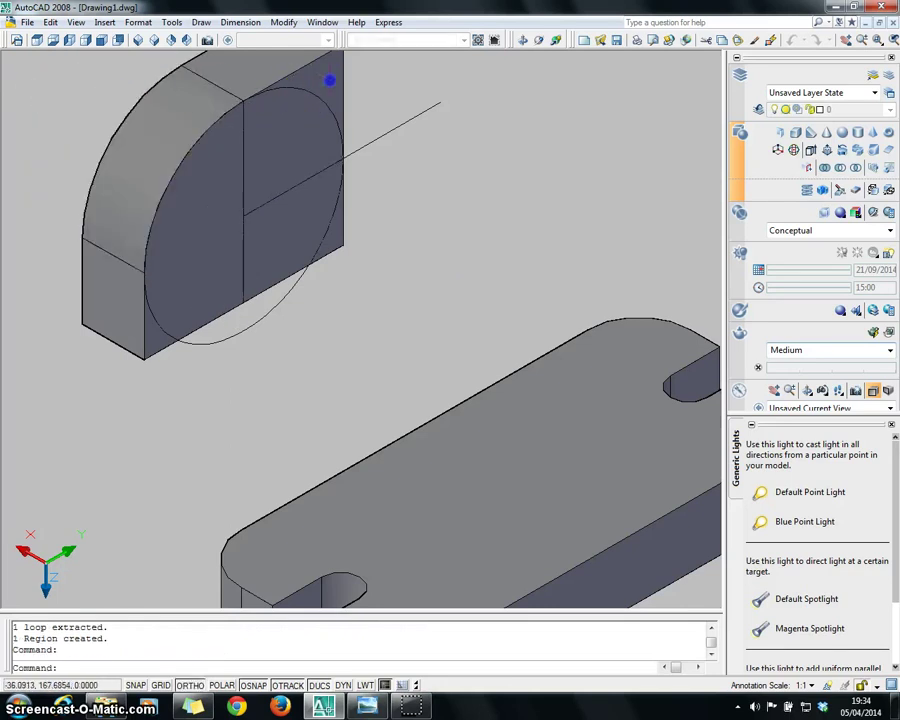
left_click(331, 80, "ctrl+alt")
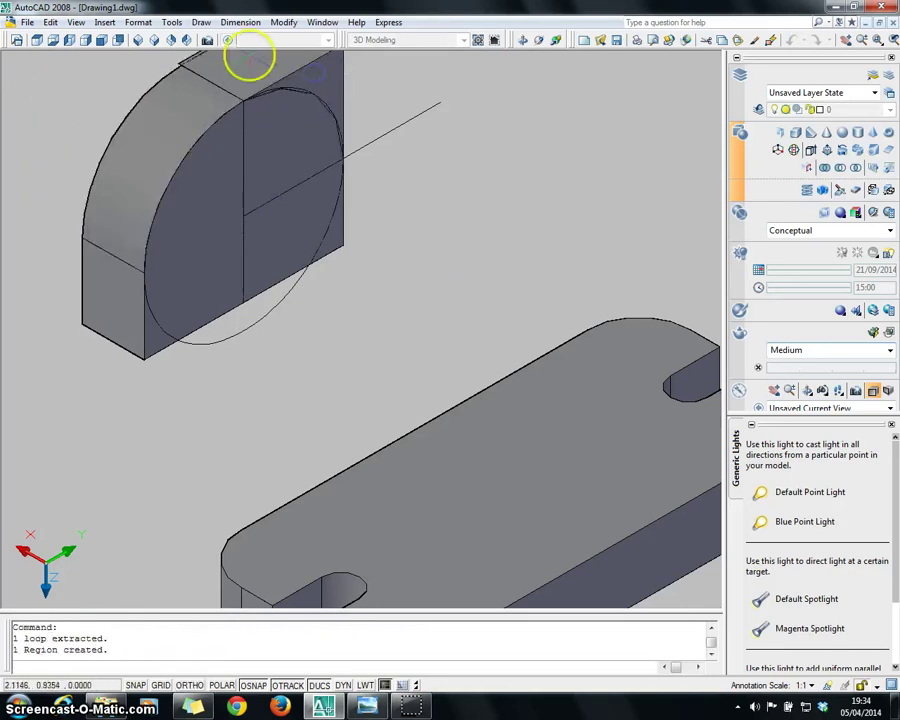
left_click(142, 60)
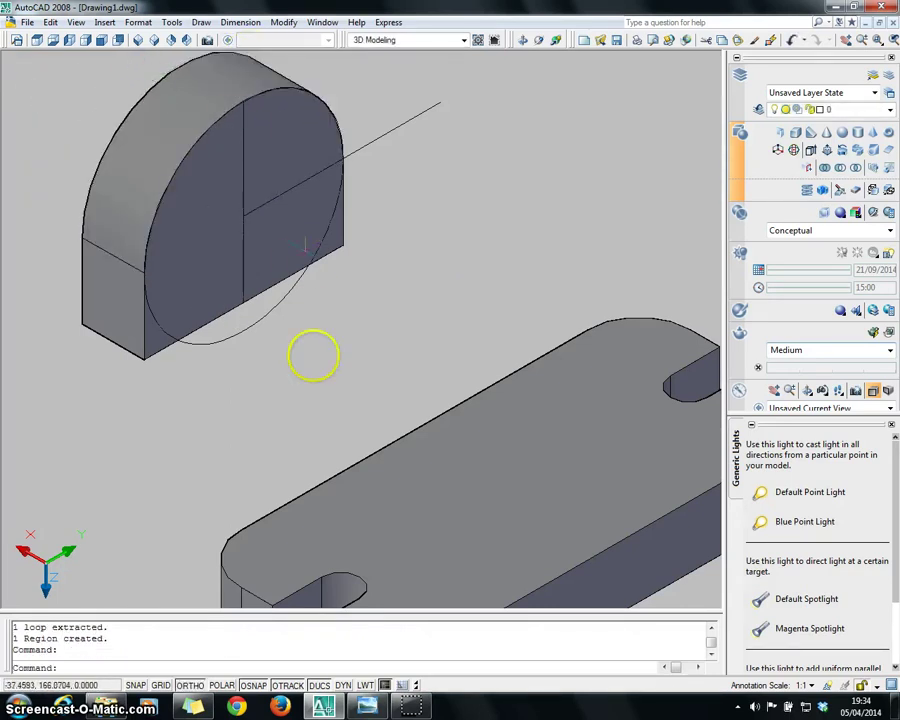
key("Escape")
left_click(313, 355)
key("Escape")
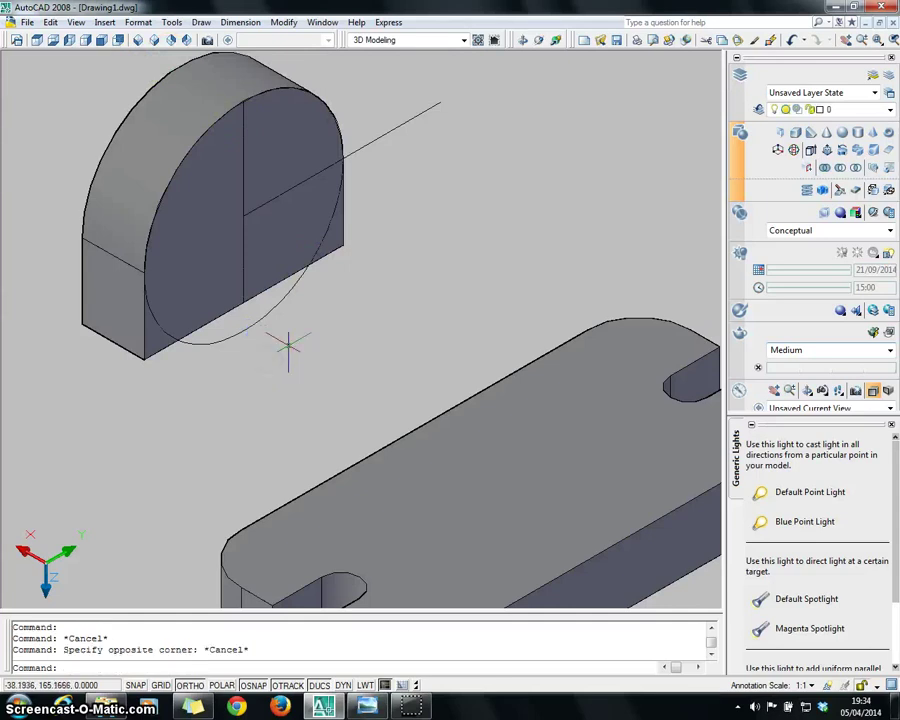
left_click(366, 707)
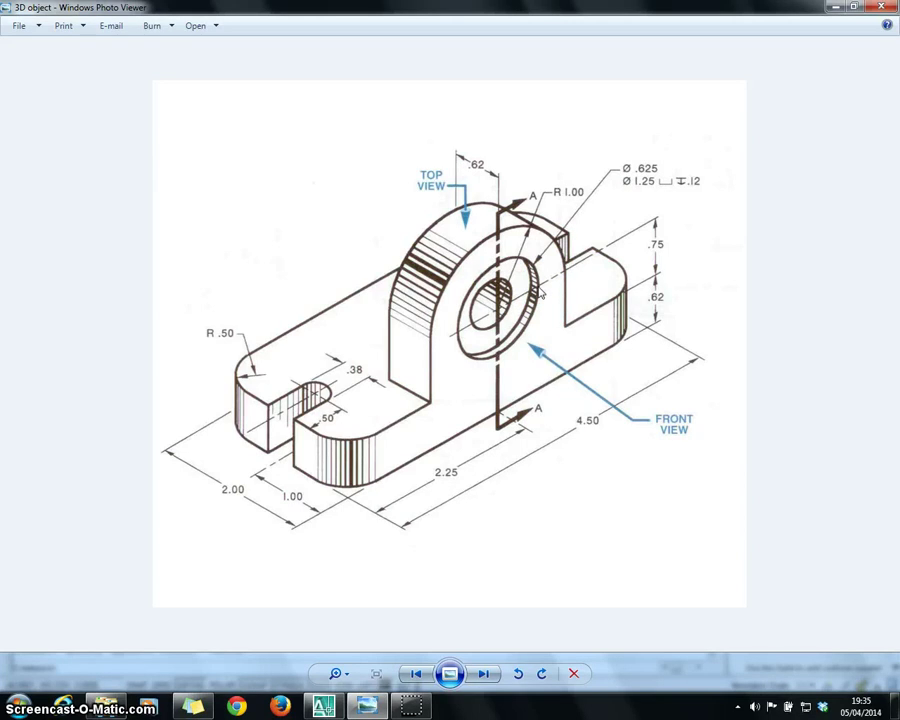
Draw a 0.625-diameter hole circle at the centre of the upright's arc.
left_click(323, 706)
type("c")
key("Return")
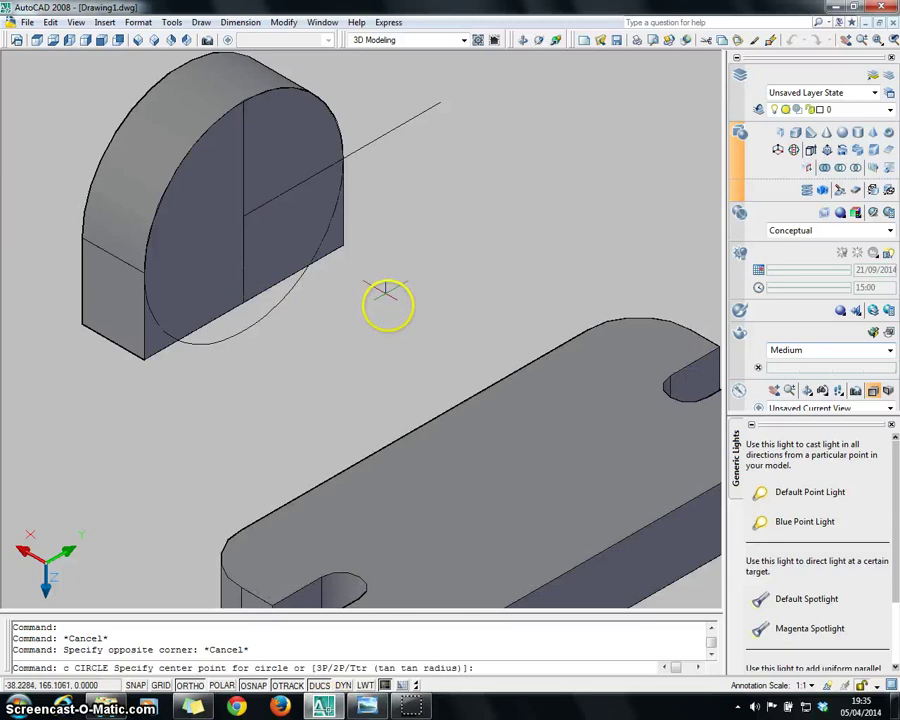
left_click(242, 209)
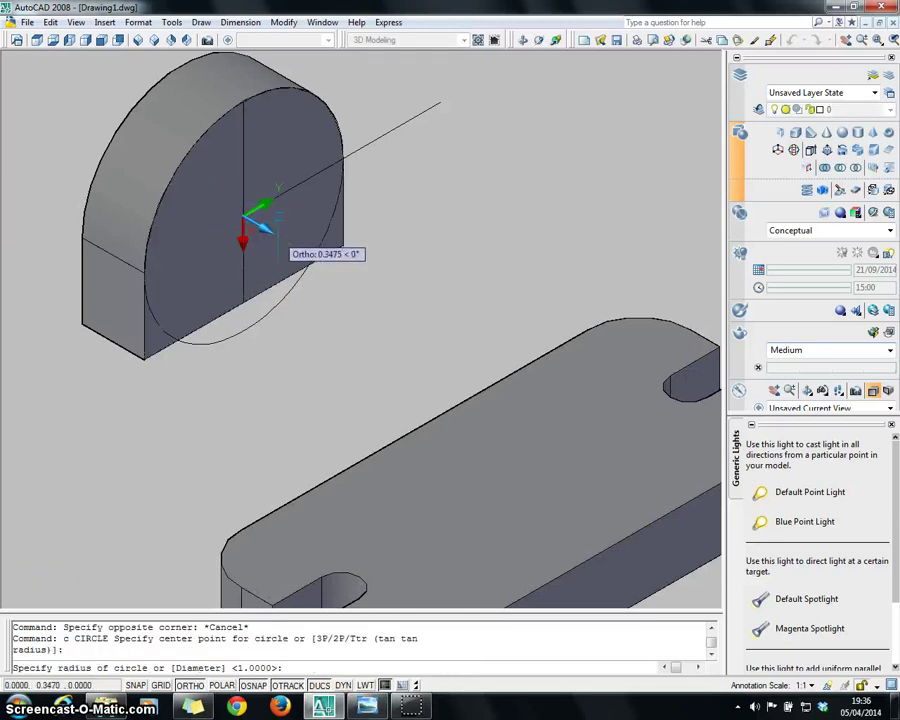
type("d")
key("Return")
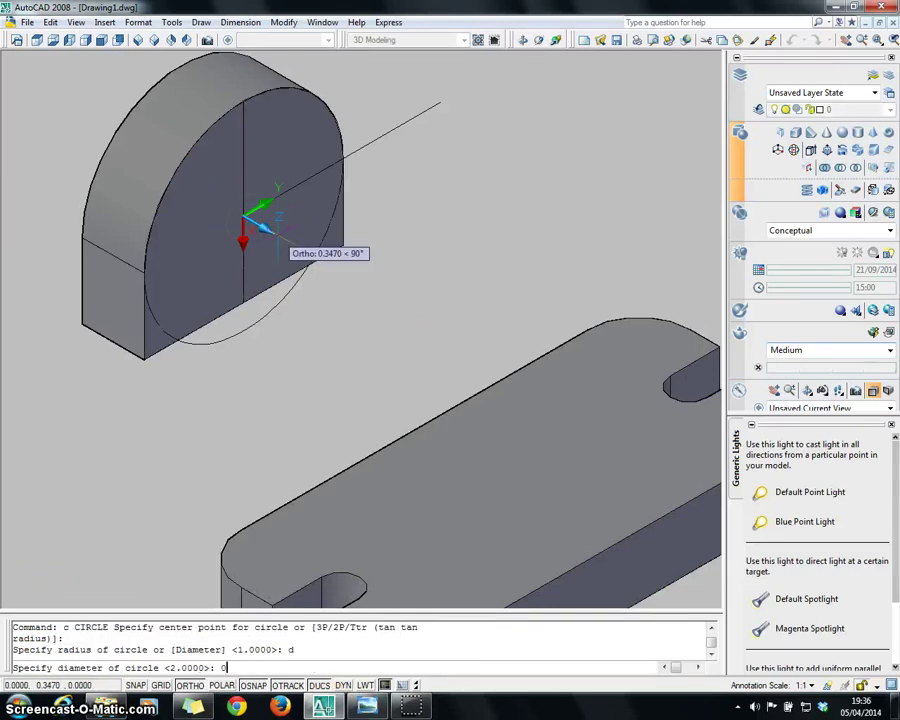
key("Return")
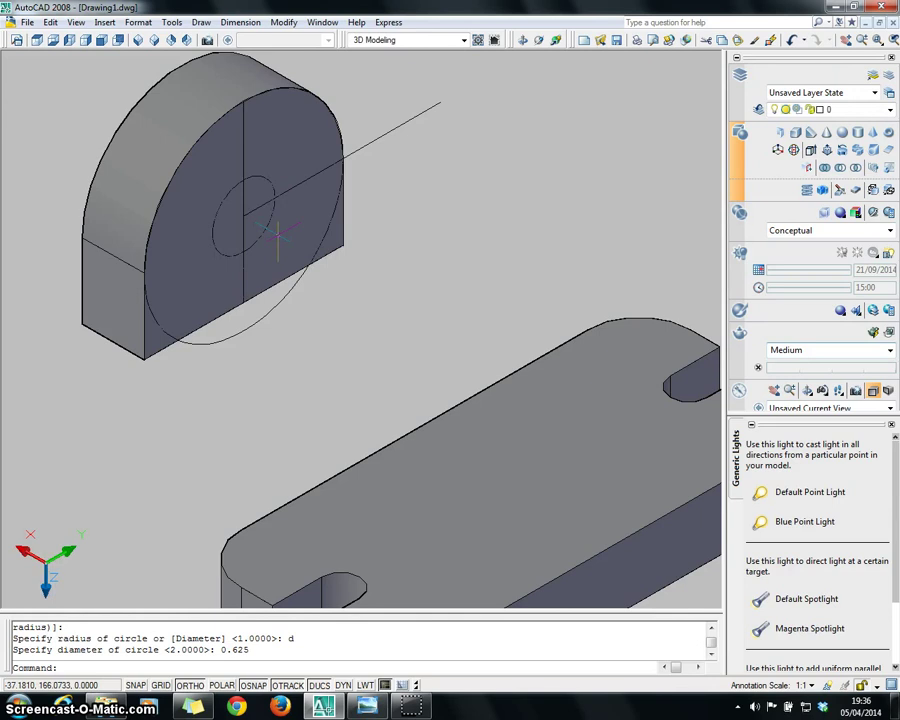
Add a concentric 1.25-diameter counterbore circle.
key("Return")
left_click(242, 213)
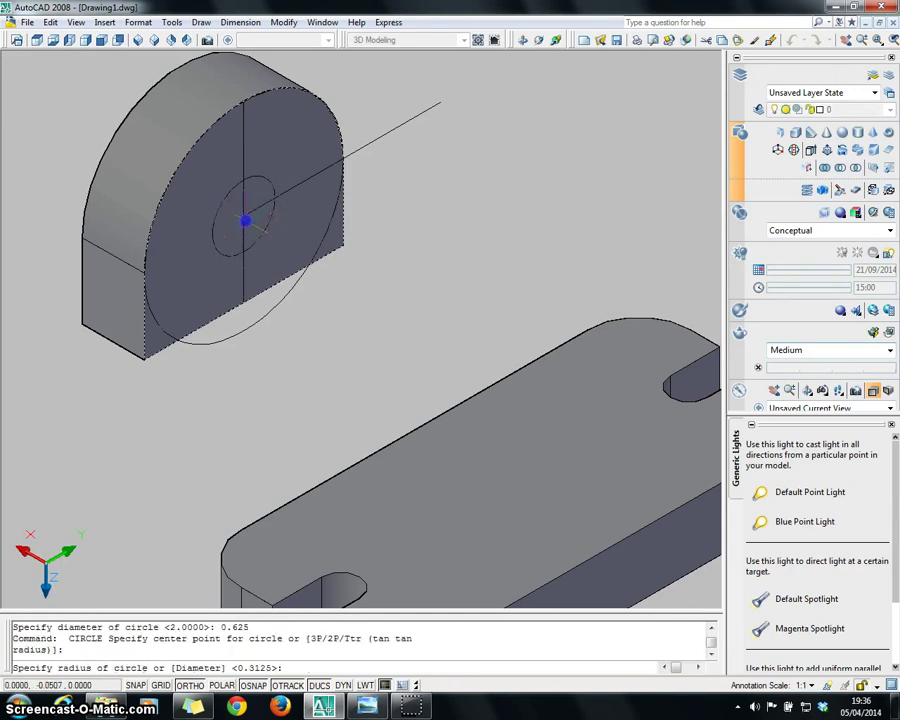
type("d")
key("Return")
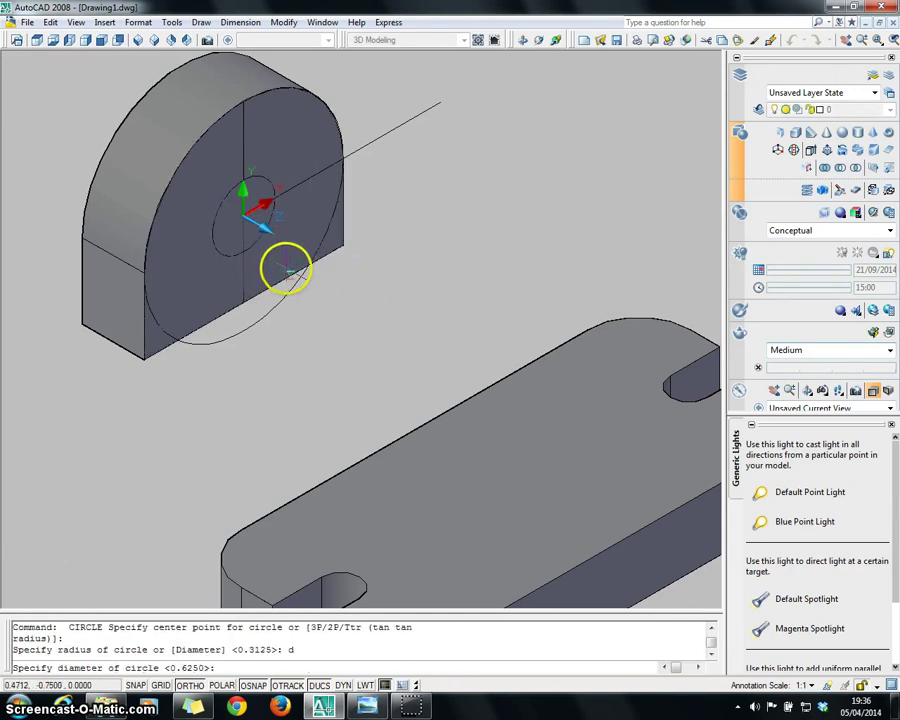
key("Return")
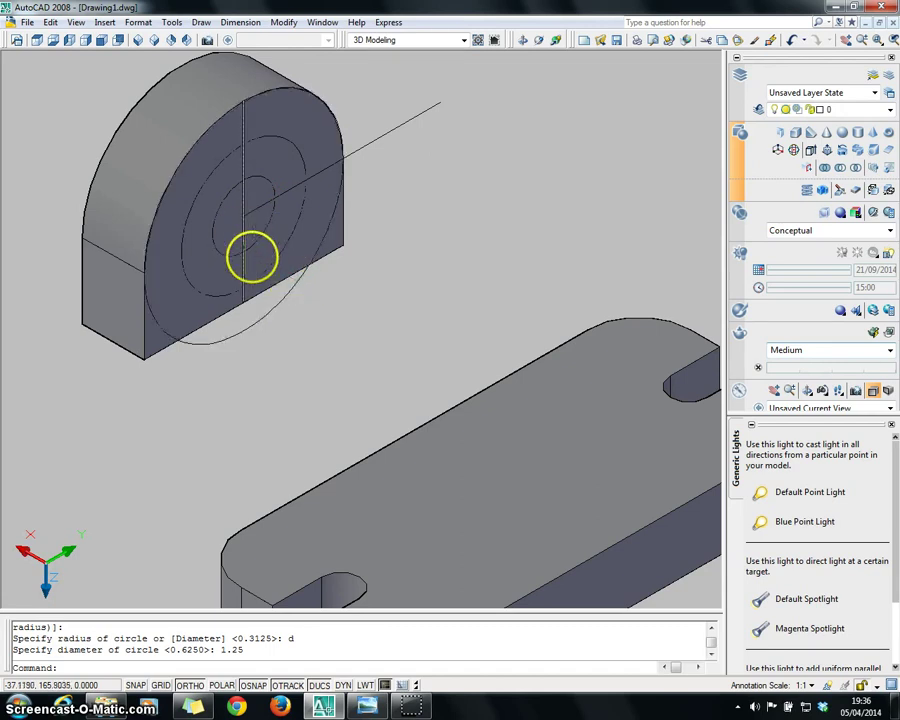
key("Escape")
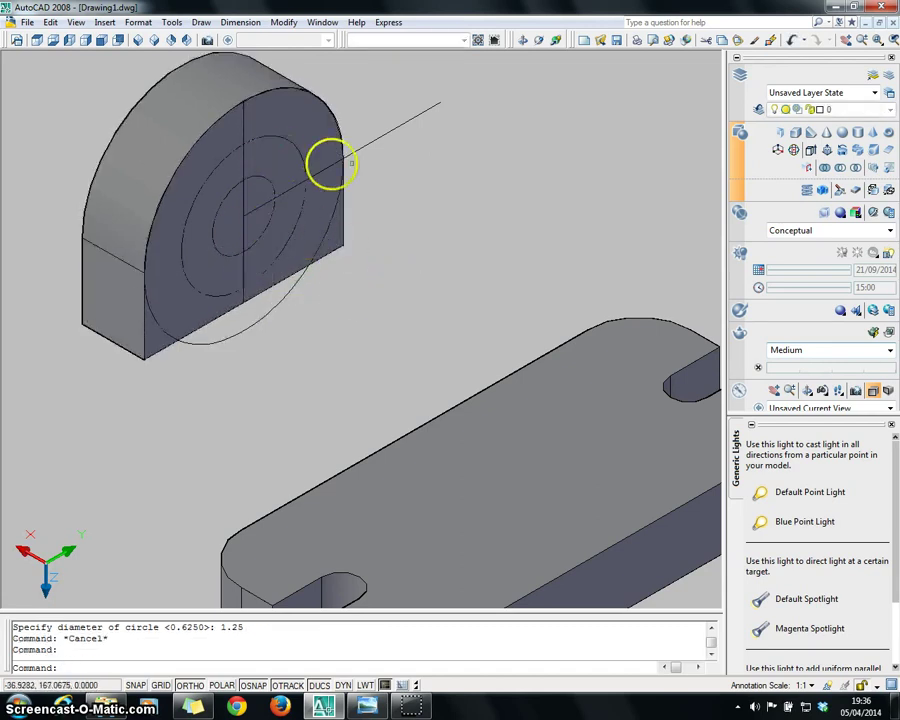
Erase the horizontal and vertical construction lines, undoing an accidental change to the solid.
left_click(432, 155)
left_click(388, 111)
key("Delete")
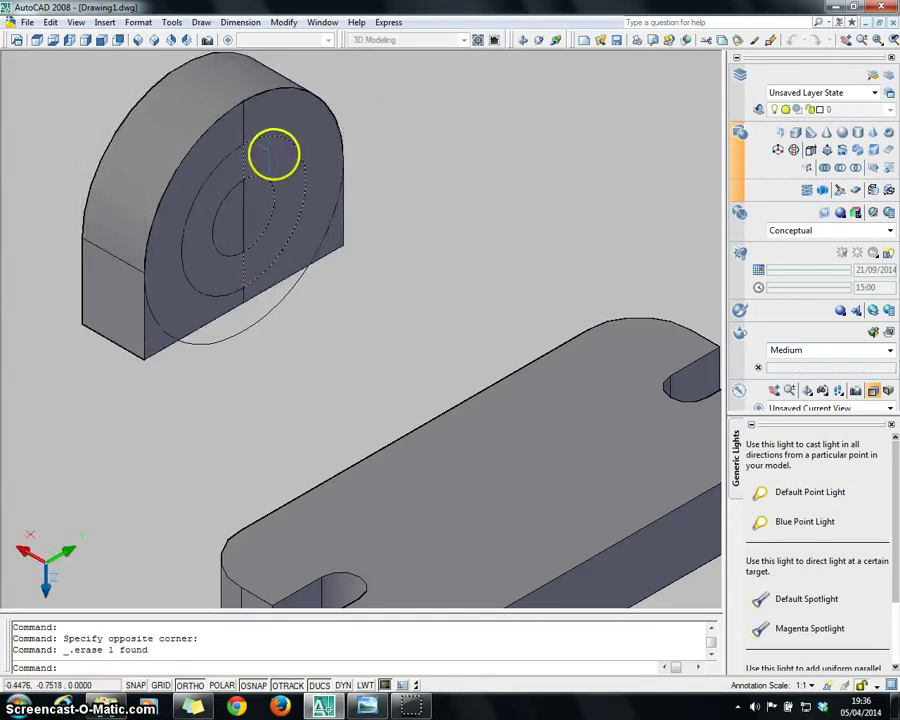
key("Escape")
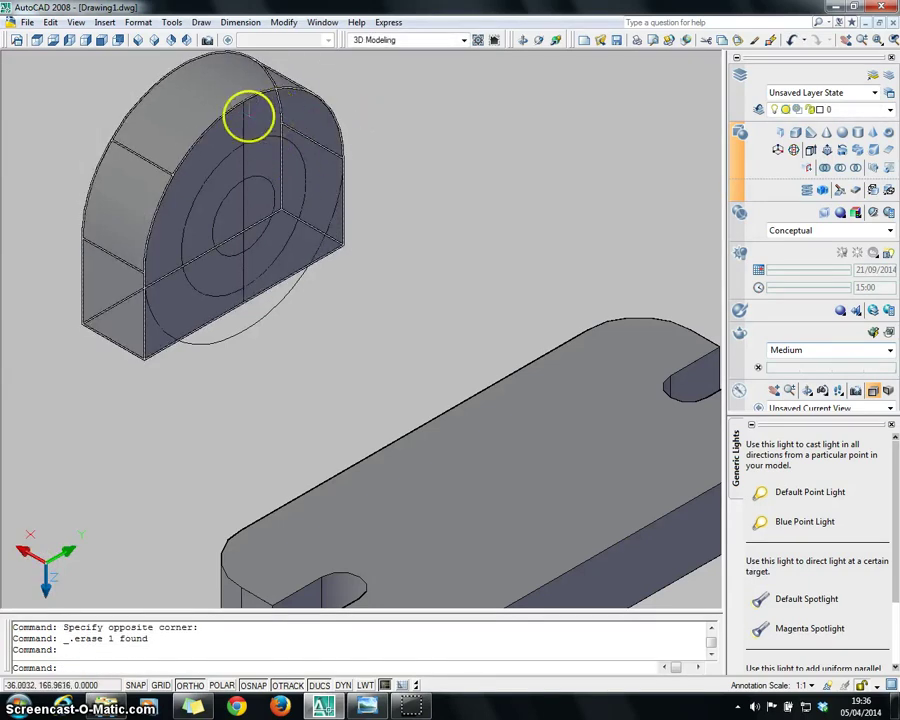
left_click(220, 120)
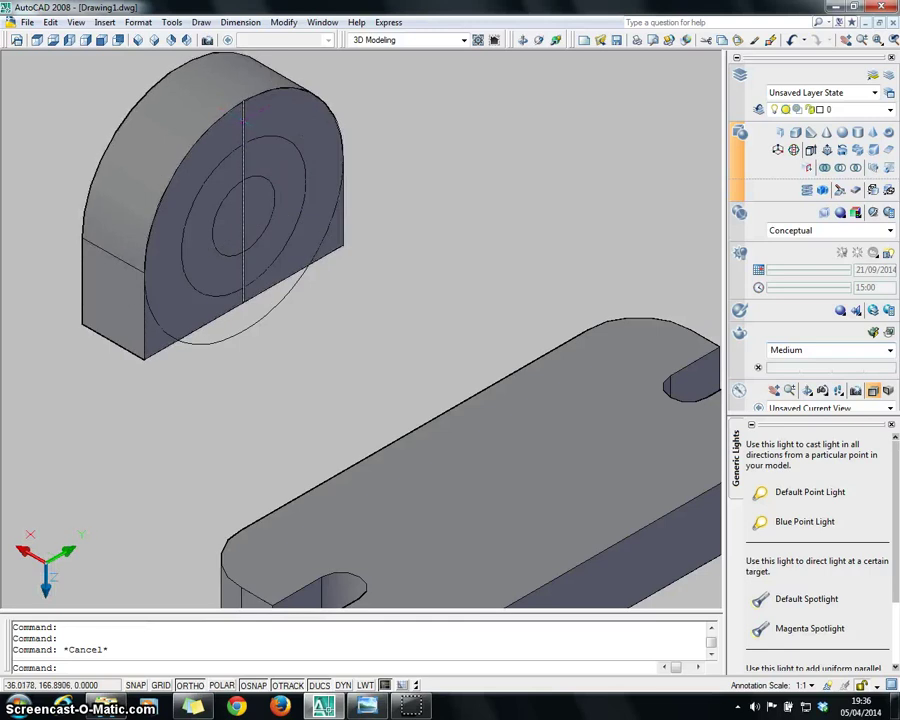
left_click(243, 117)
key("Delete")
left_click(244, 163)
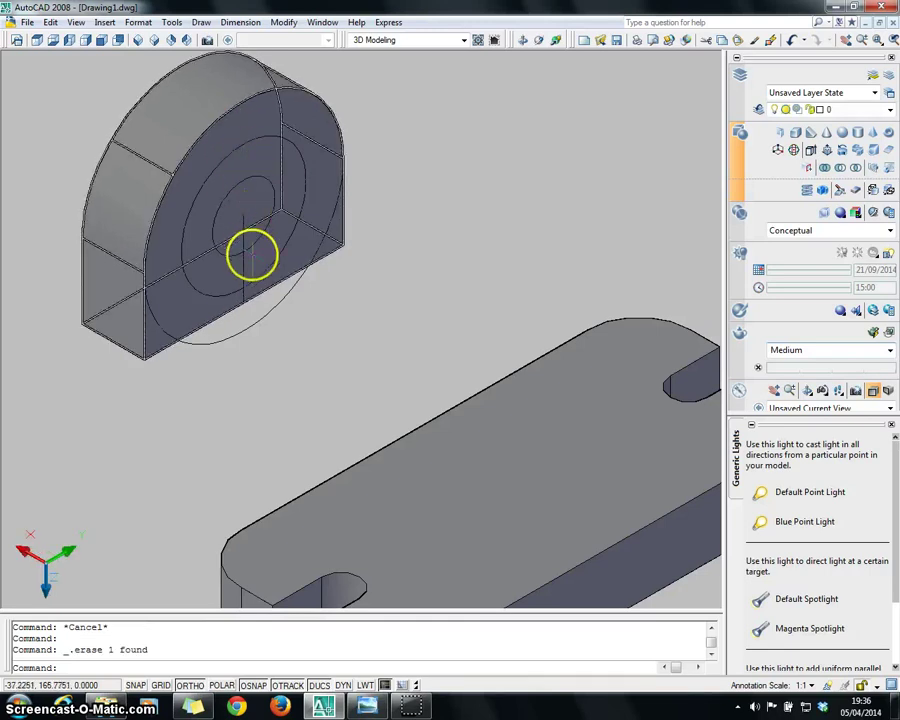
left_click(242, 271)
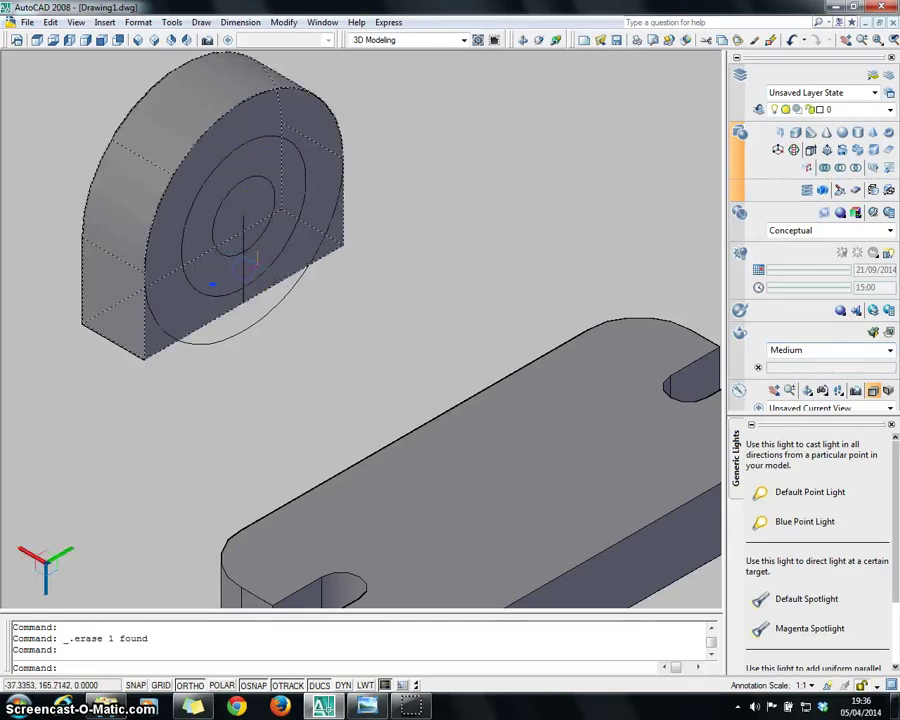
key("Escape")
left_click(243, 283)
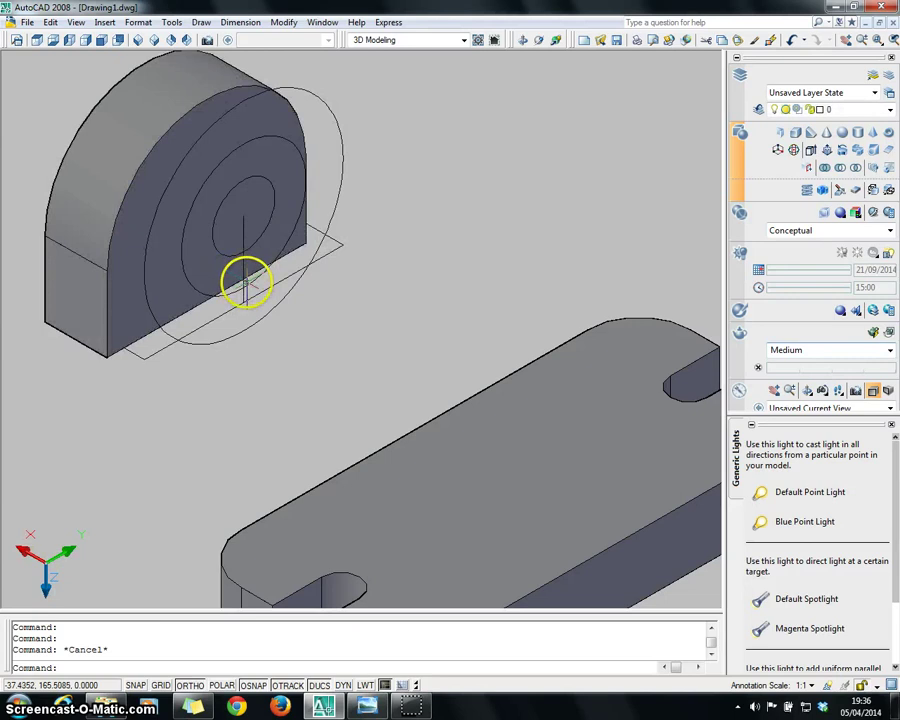
key("ctrl+z")
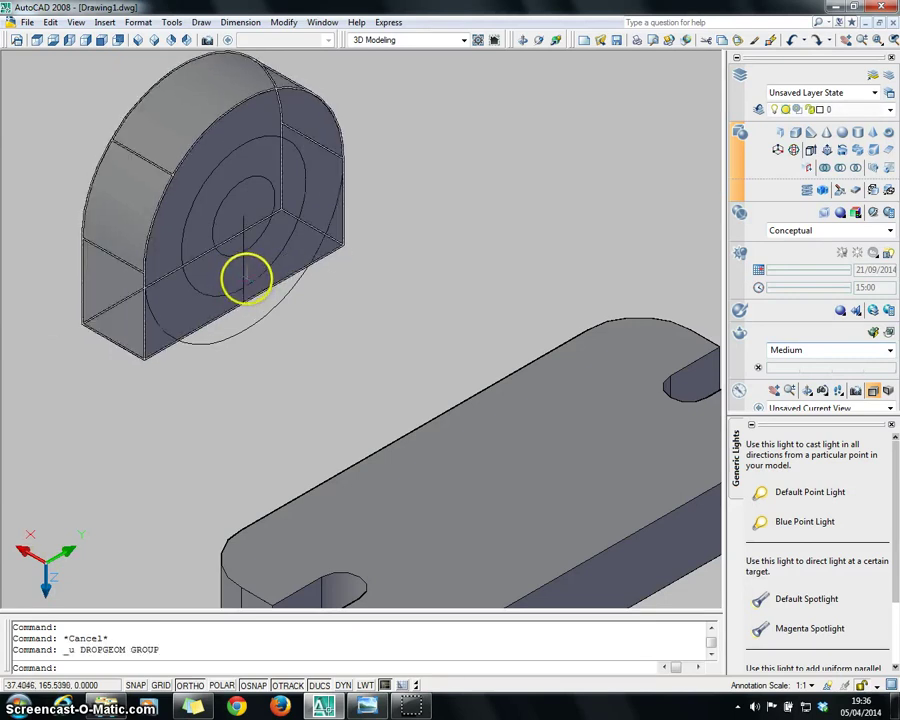
In 2D Wireframe, erase the inner vertical line, then restore Conceptual shading.
left_click(242, 268)
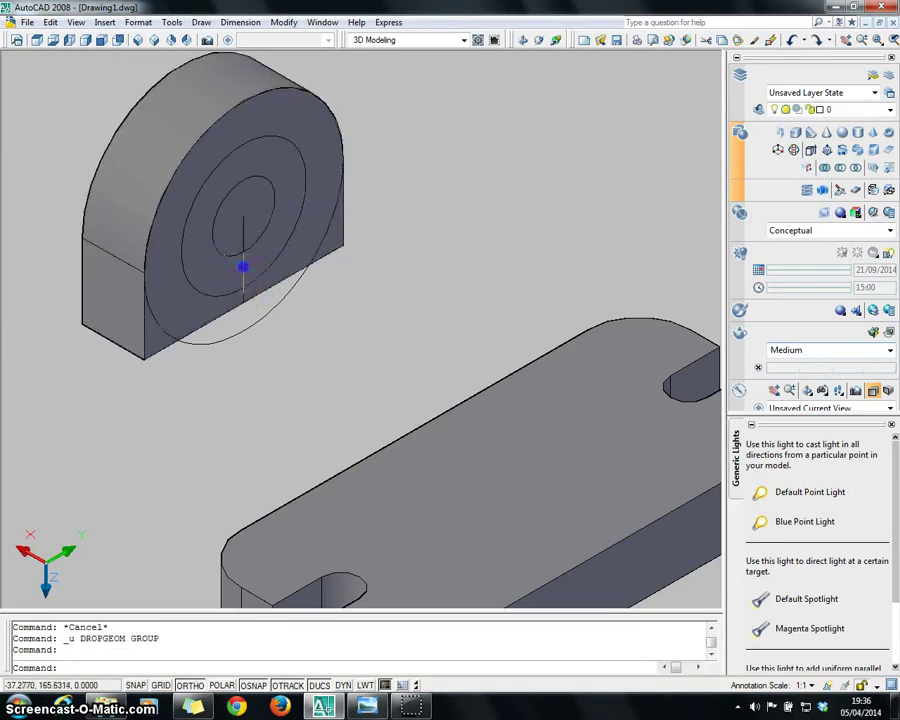
key("Escape")
left_click(775, 237)
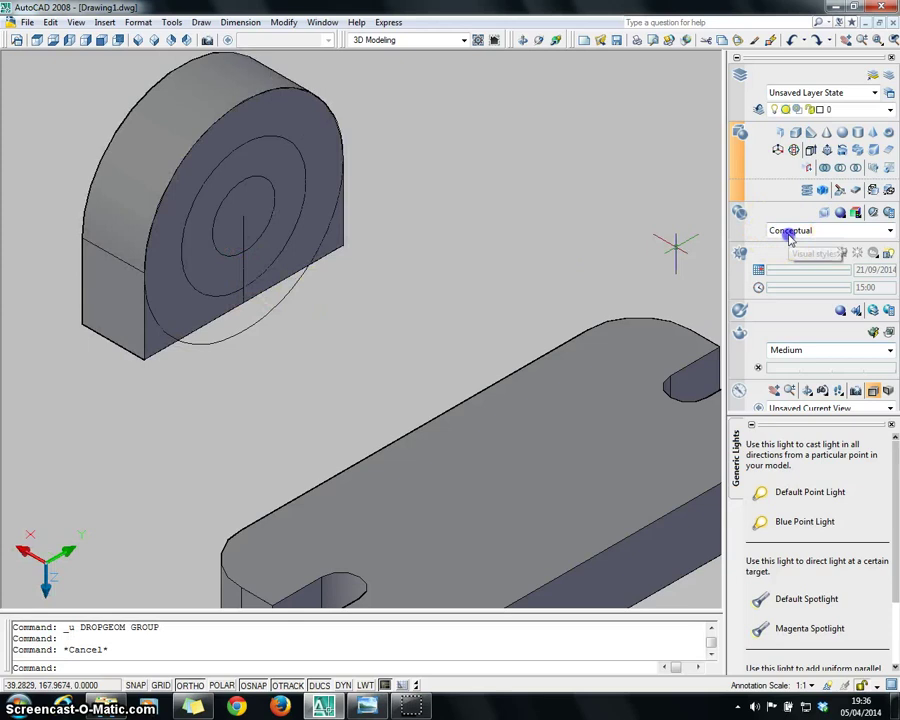
left_click(733, 257)
left_click(243, 261)
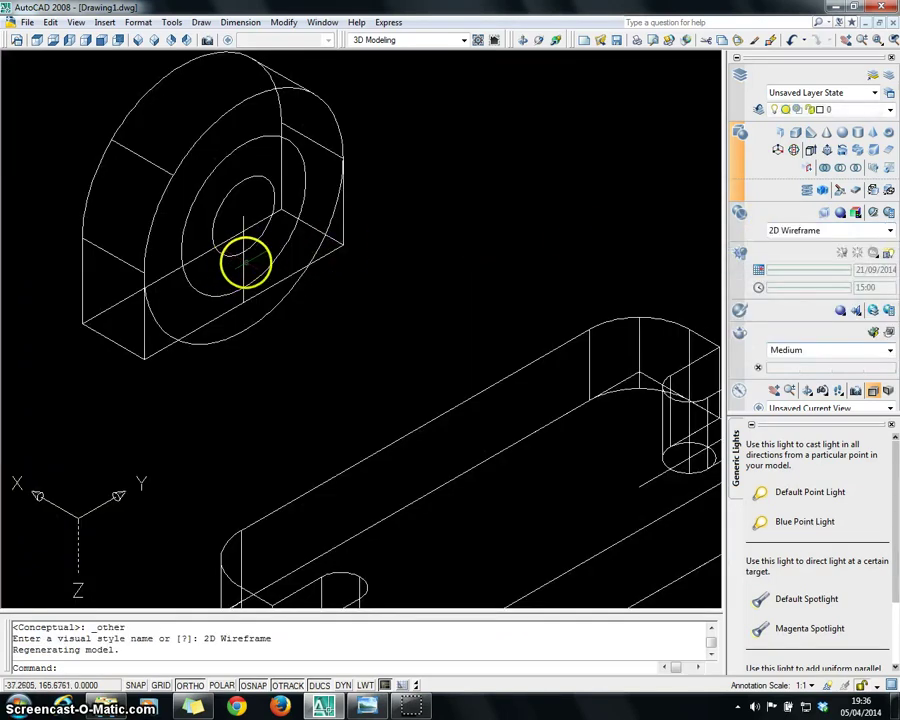
key("Delete")
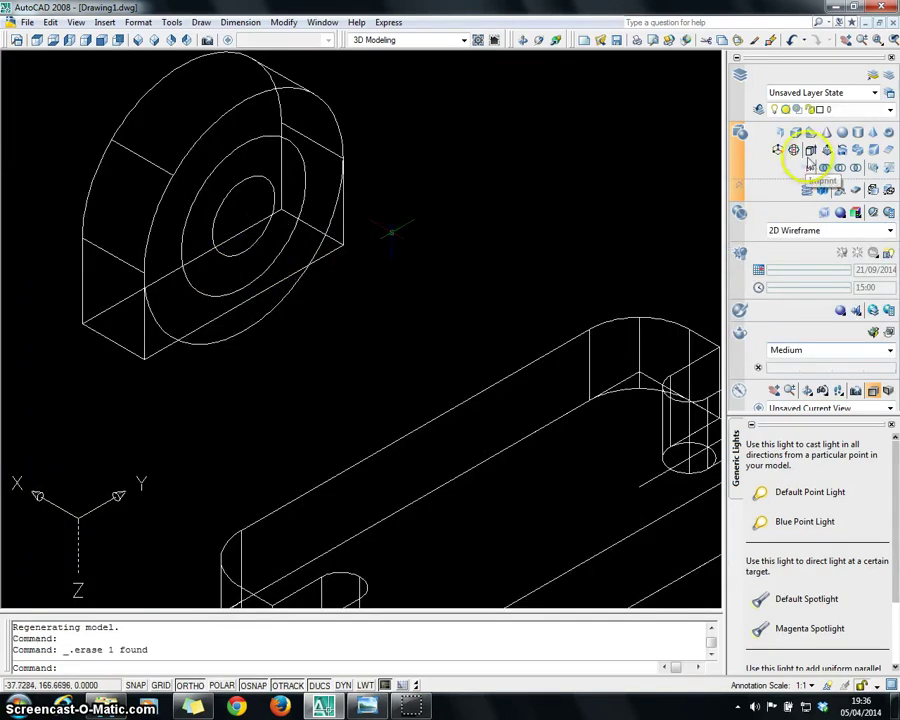
left_click(790, 230)
left_click(718, 325)
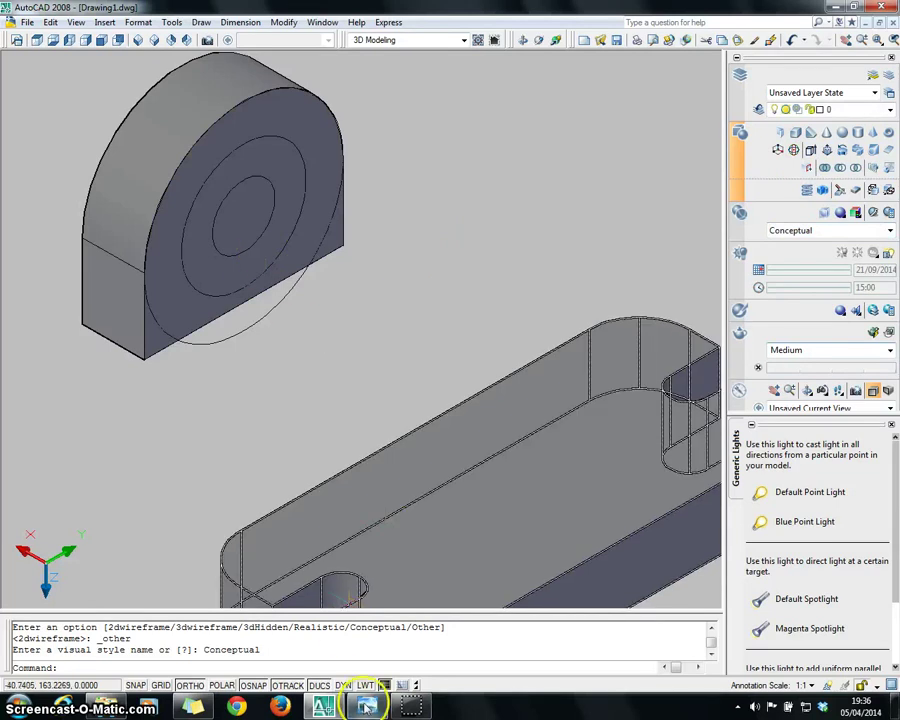
Review the bracket reference drawing in Photo Viewer and return to AutoCAD.
left_click(367, 706)
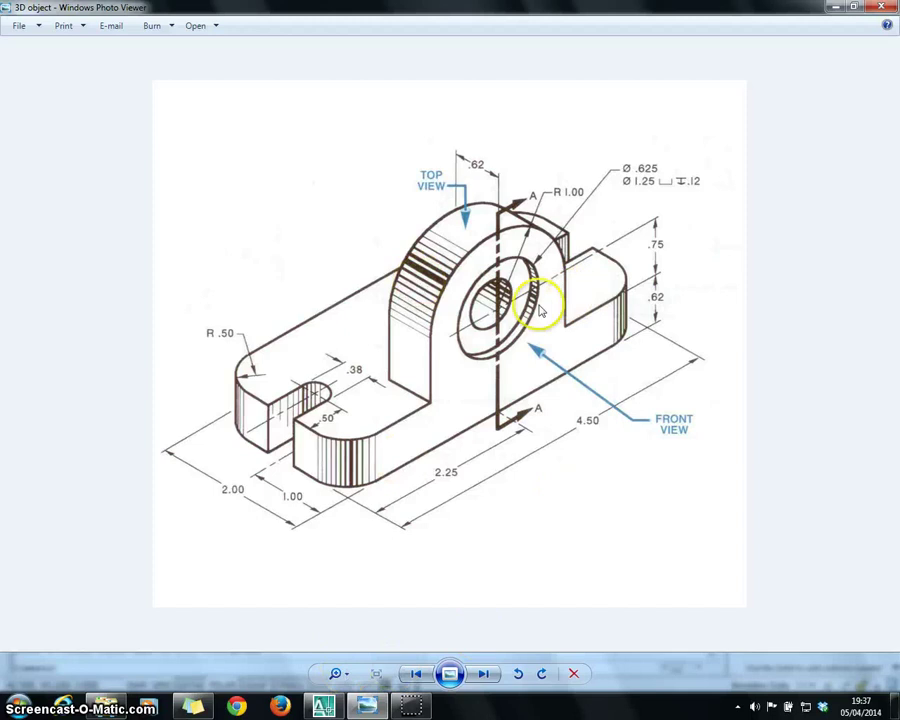
left_click(322, 705)
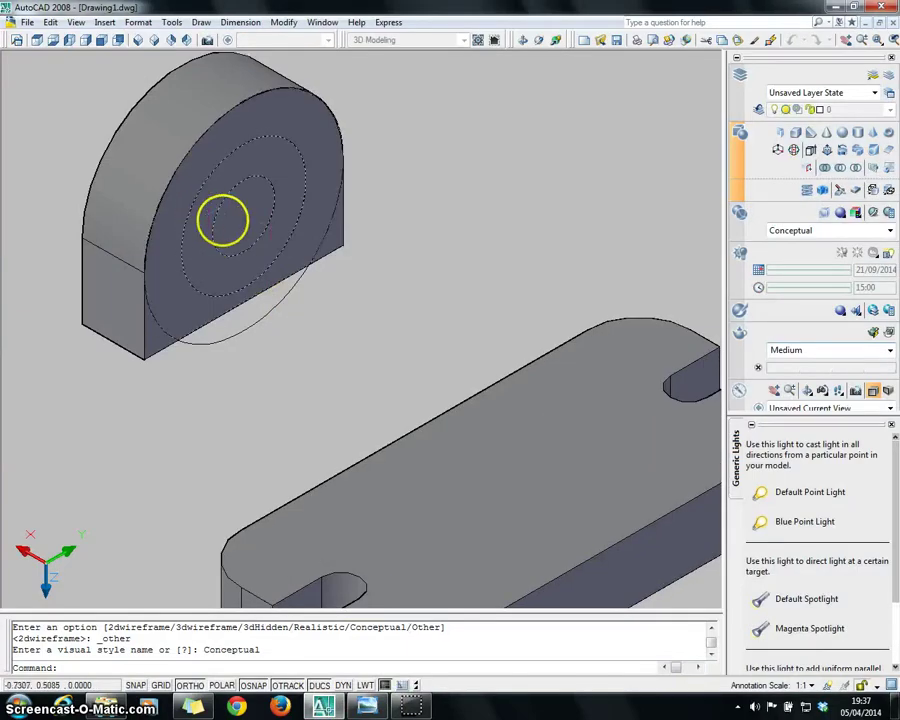
Presspull the inner circle through the upright, then recess the ring -0.12 for the counterbore.
left_click(237, 219, "ctrl+alt")
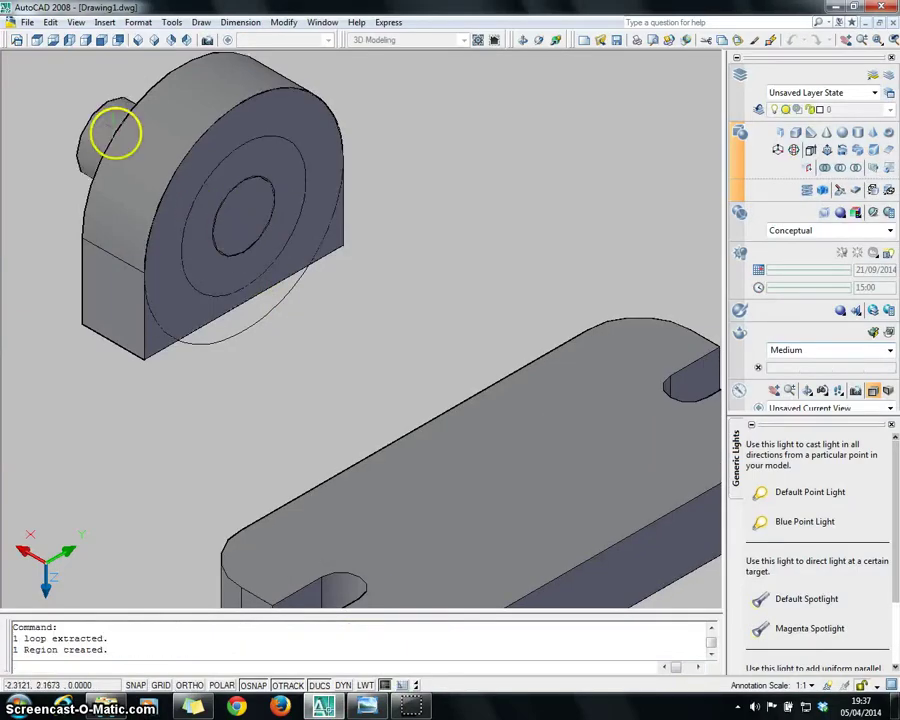
left_click(104, 122)
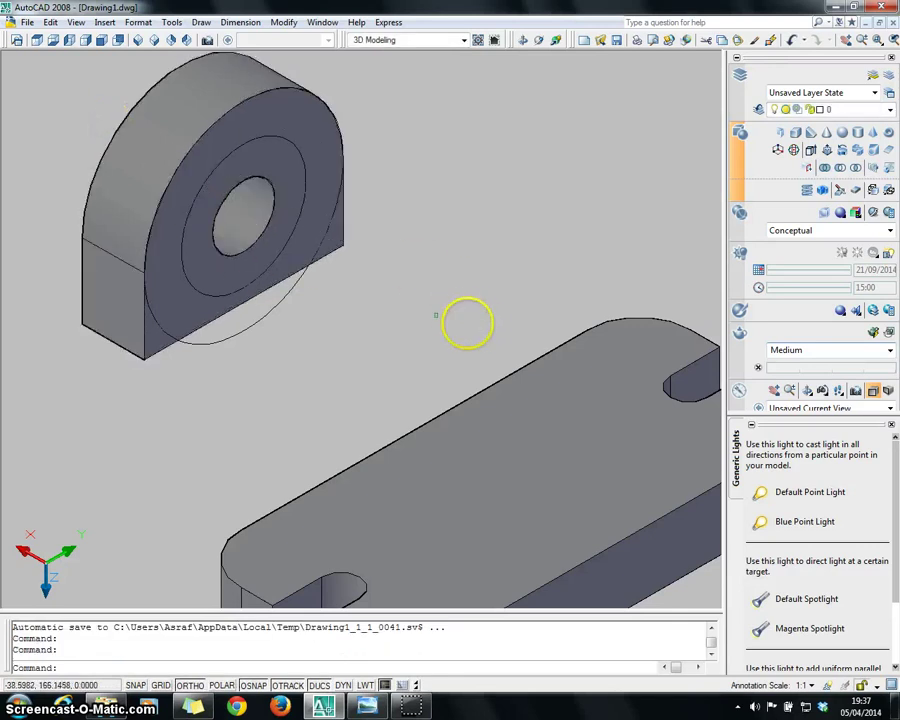
left_click(206, 264, "ctrl+alt")
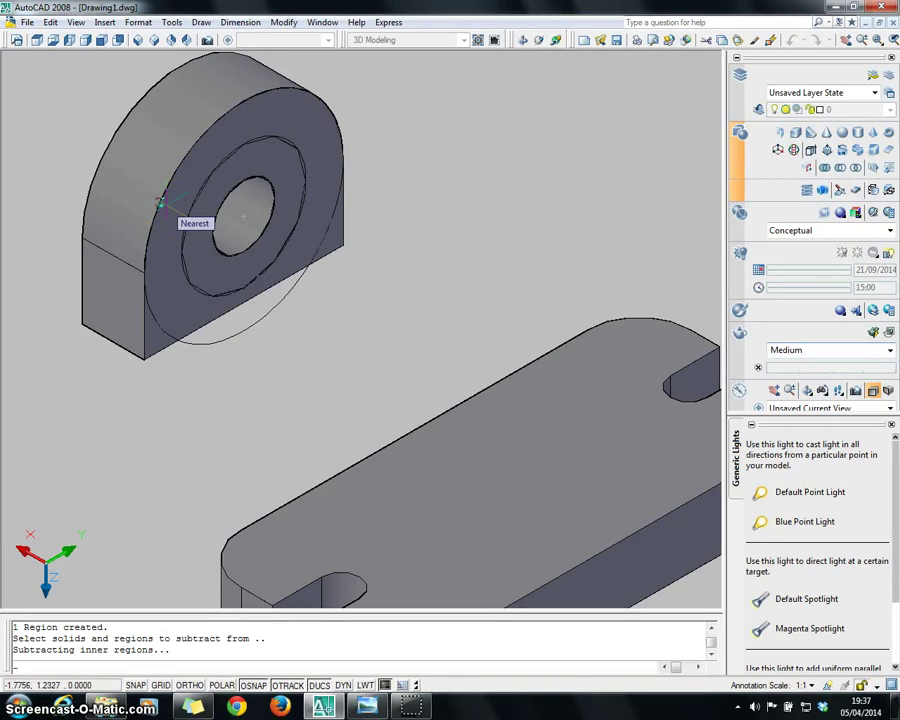
type("-0.12")
key("Return")
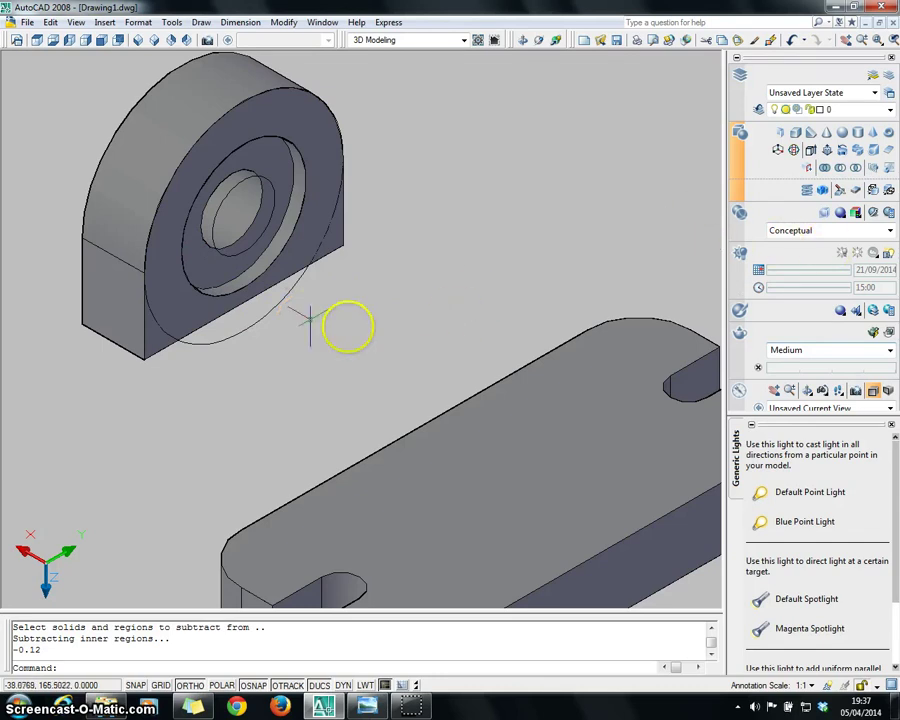
Erase the leftover circle around the support and the stray edge at the hole.
left_click(291, 293)
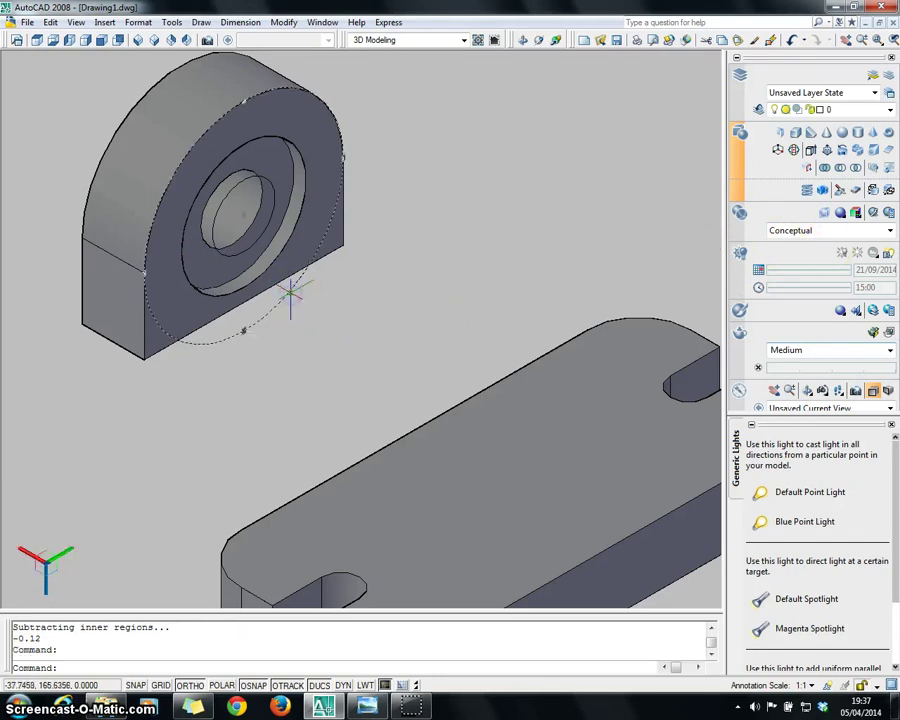
key("Delete")
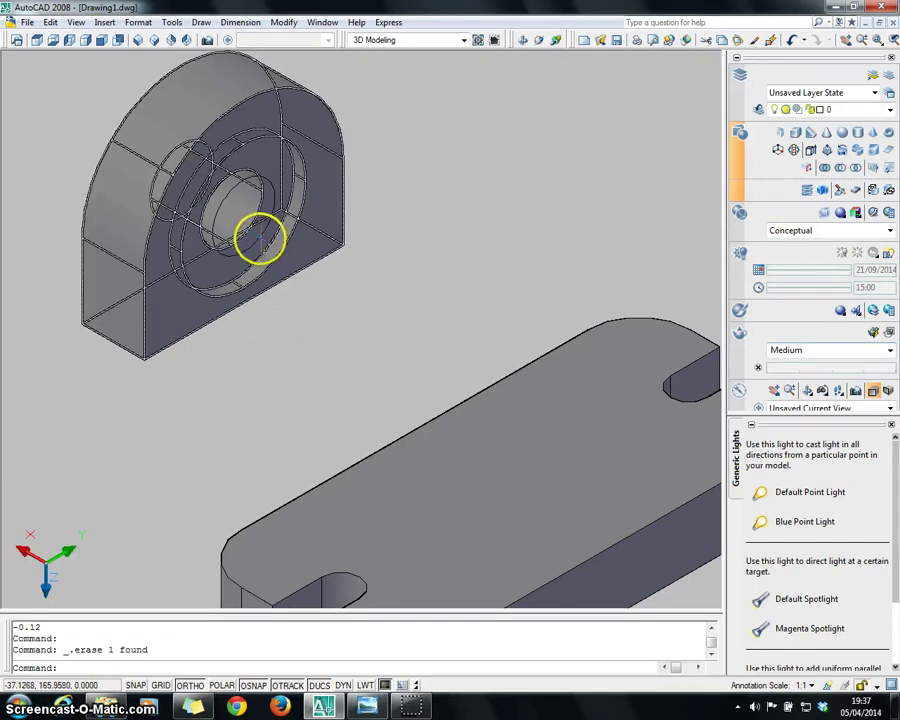
left_click(263, 238)
key("Delete")
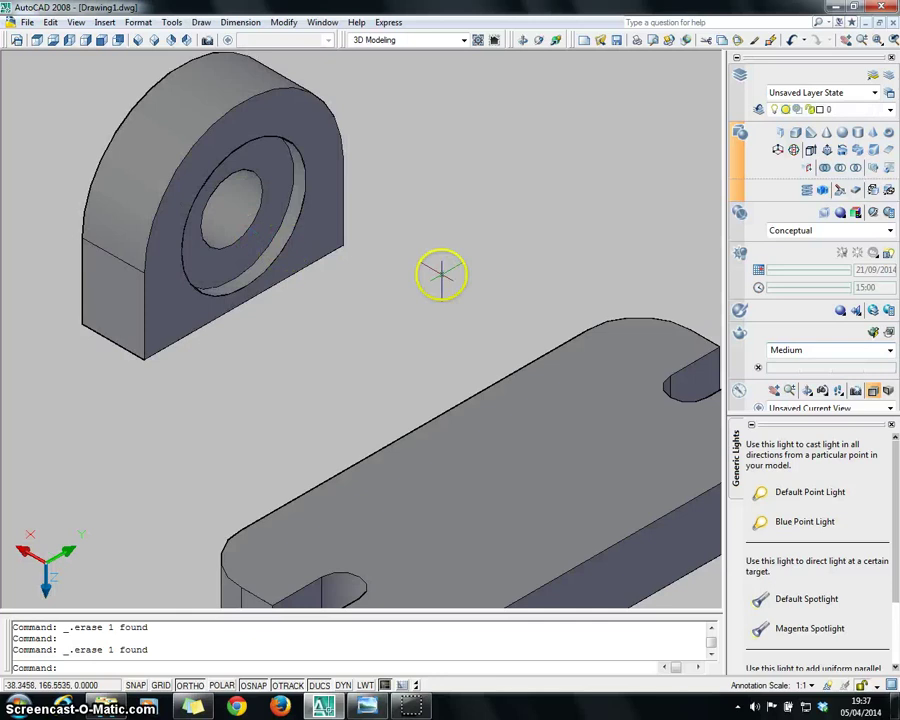
Draw two short reference lines, one at the upright's base and one on the base plate edge.
scroll(441, 273, "down", 2)
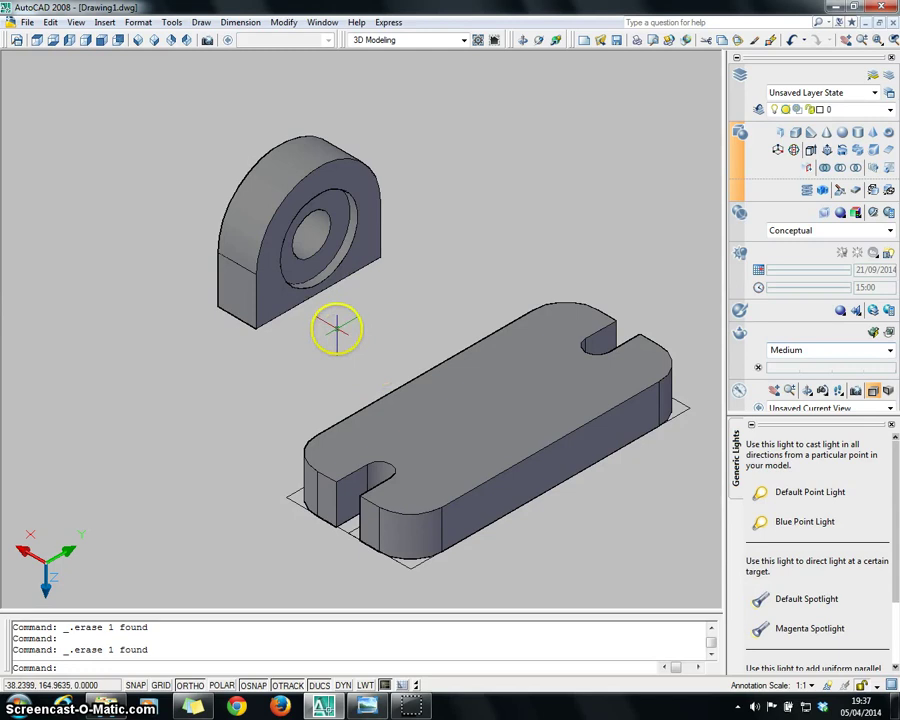
type("l")
key("Return")
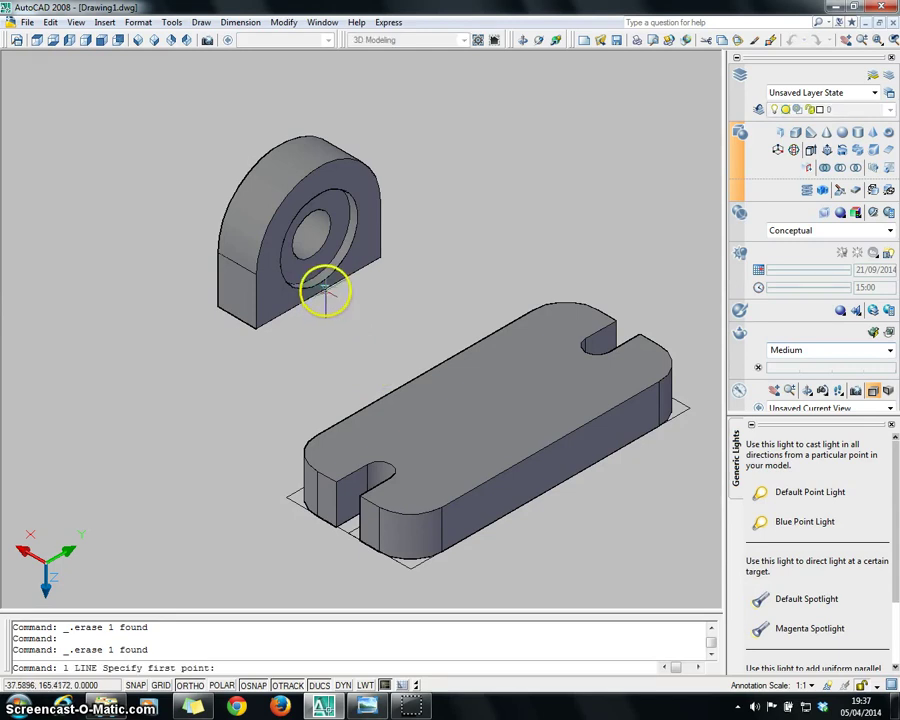
left_click(321, 289)
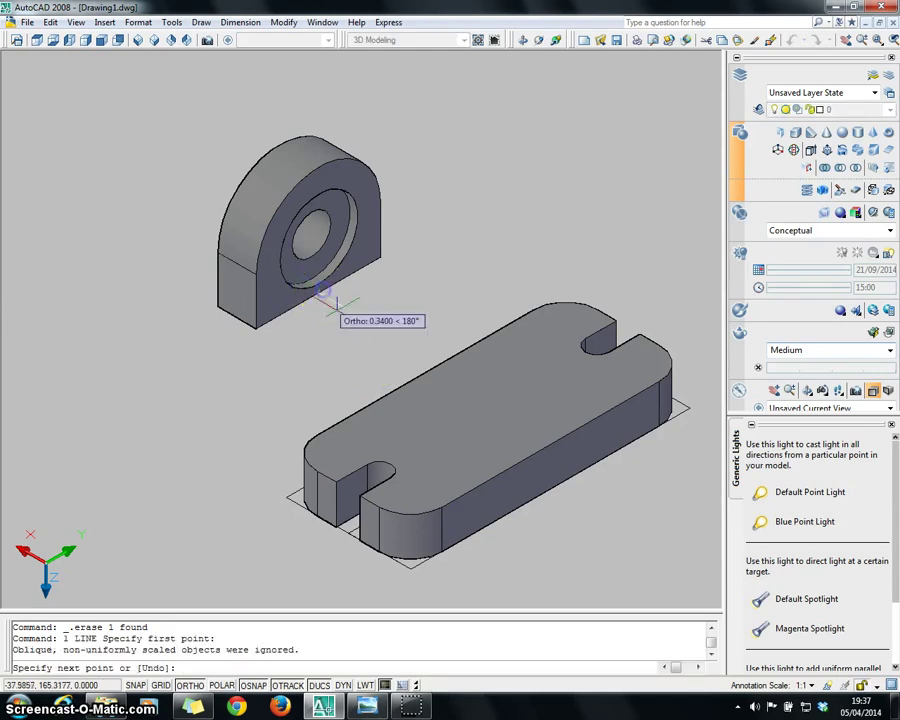
left_click(344, 315)
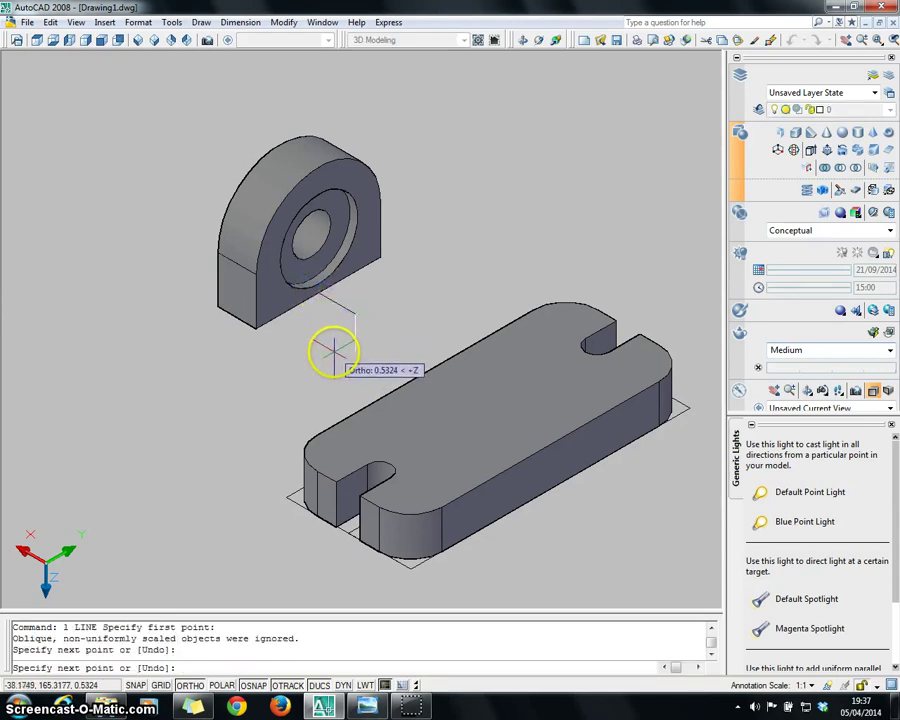
key("Escape")
type("l")
key("Return")
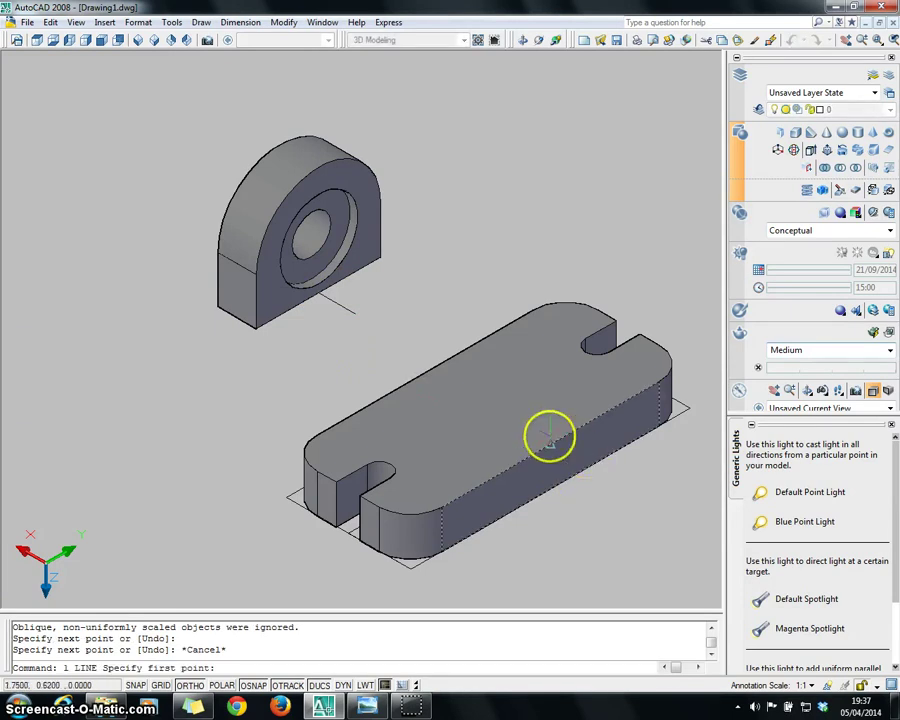
left_click(551, 441)
left_click(548, 424)
key("Escape")
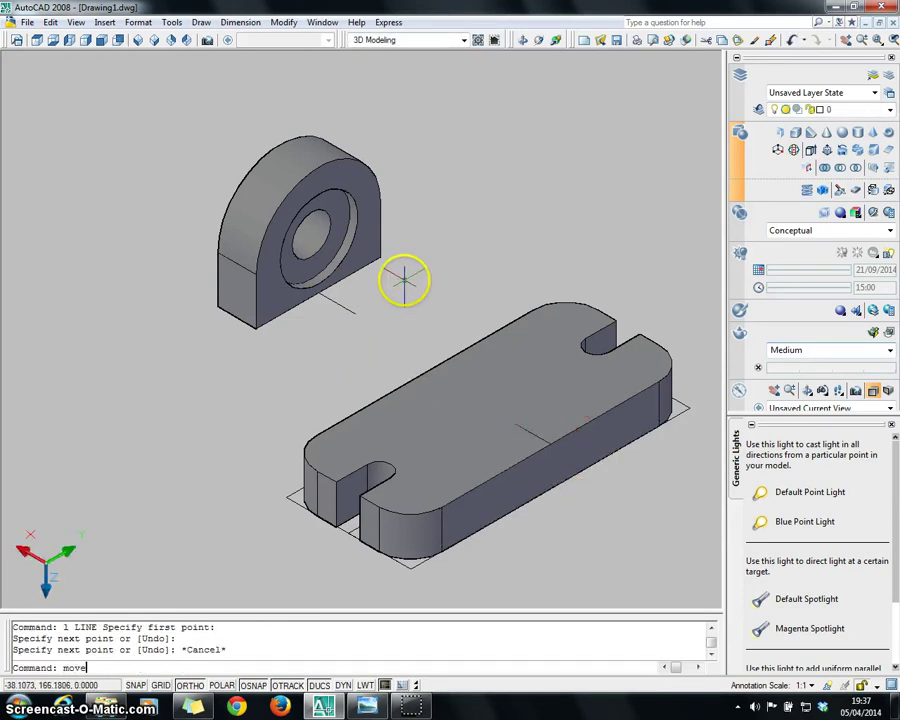
Move the upright's solids from their base point onto the slotted base plate.
key("Return")
left_click(401, 281)
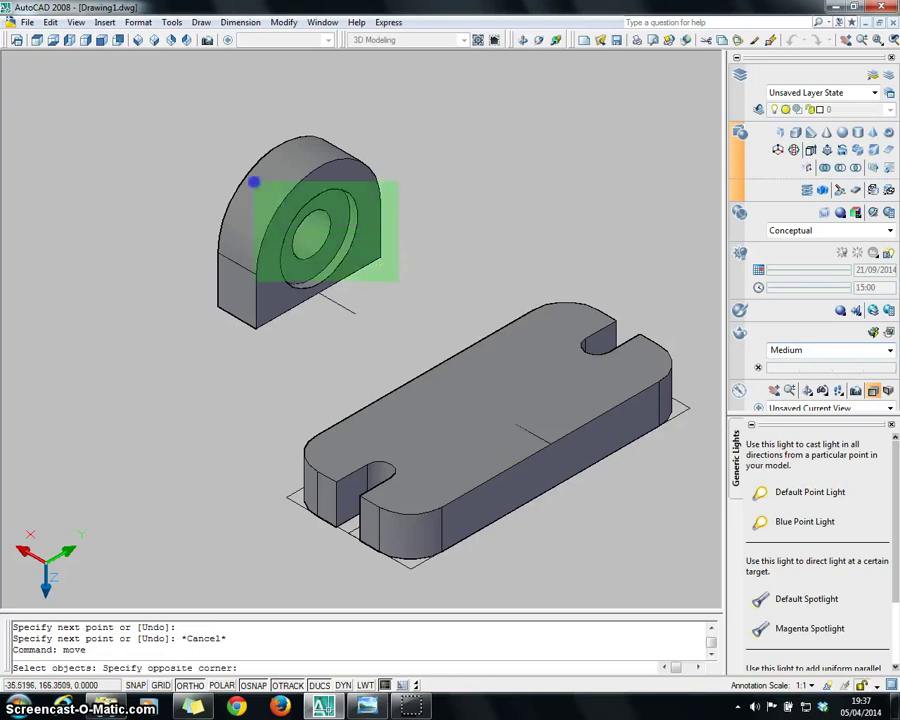
left_click(207, 134)
right_click(333, 258)
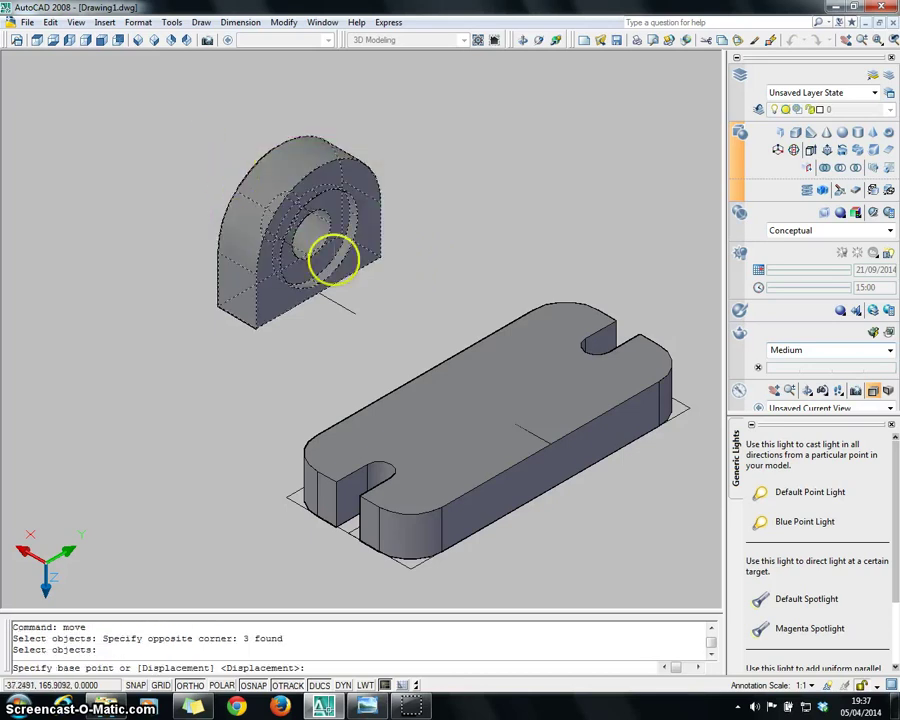
left_click(316, 292)
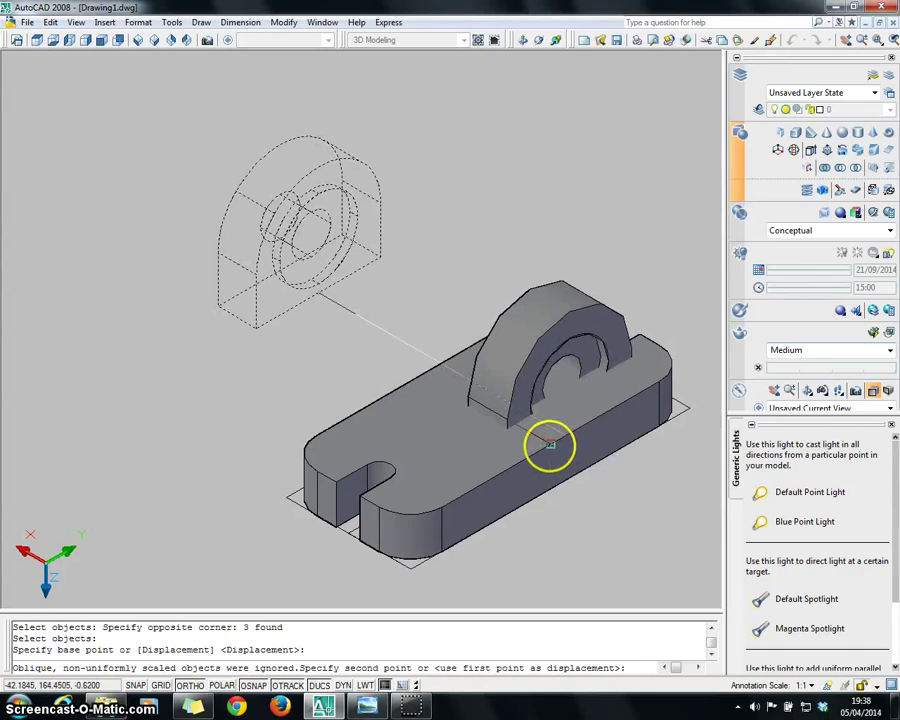
left_click(548, 444)
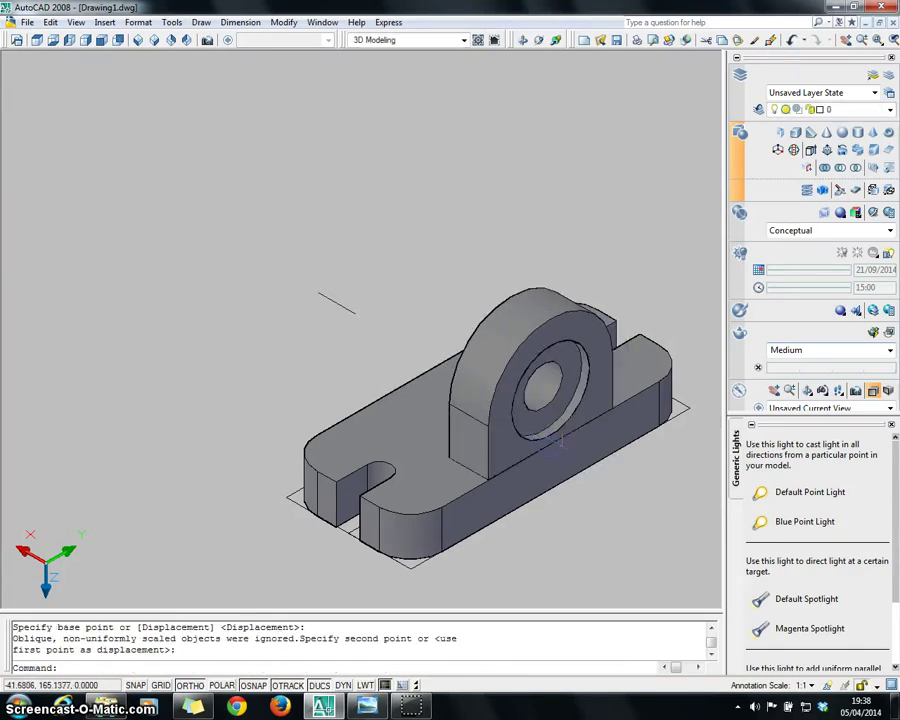
Select the short helper line and bring up the bracket reference drawing in Photo Viewer.
key("Escape")
left_click(396, 345)
left_click(301, 272)
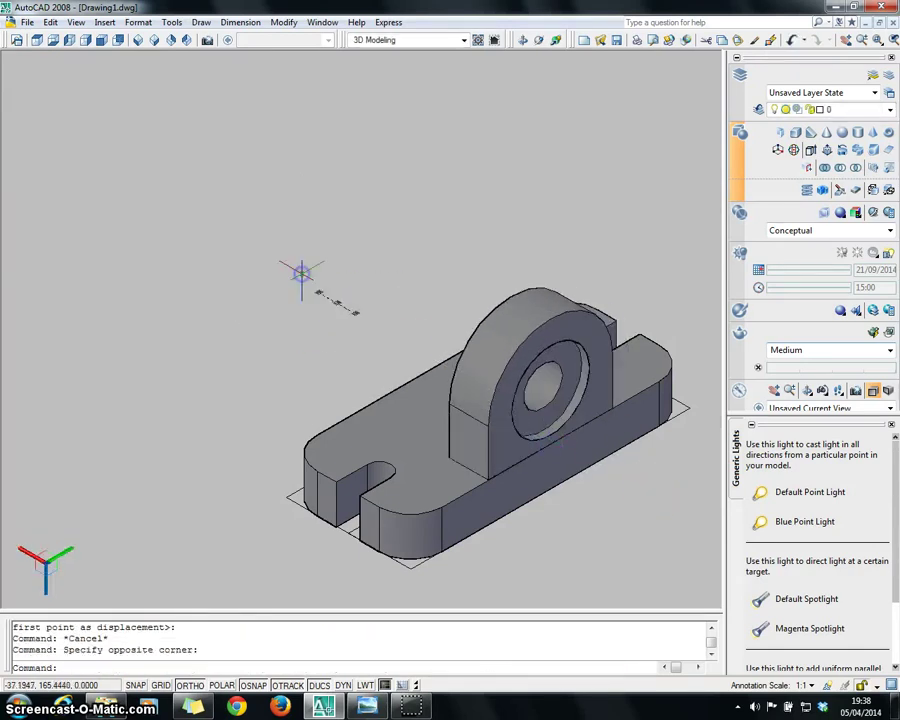
scroll(581, 492, "down", 3)
scroll(599, 498, "up", 5)
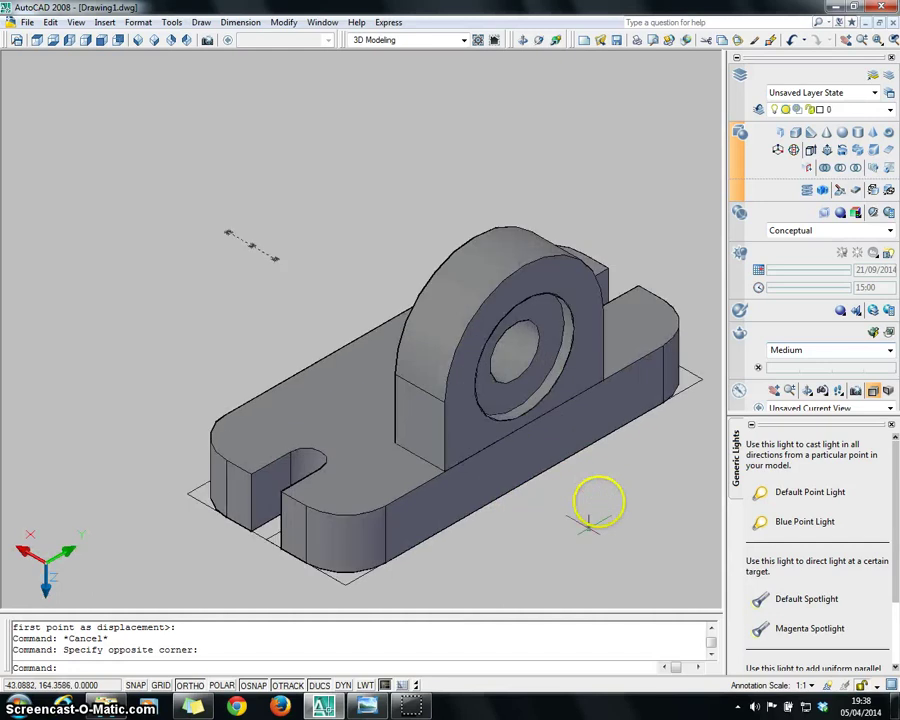
left_click(367, 707)
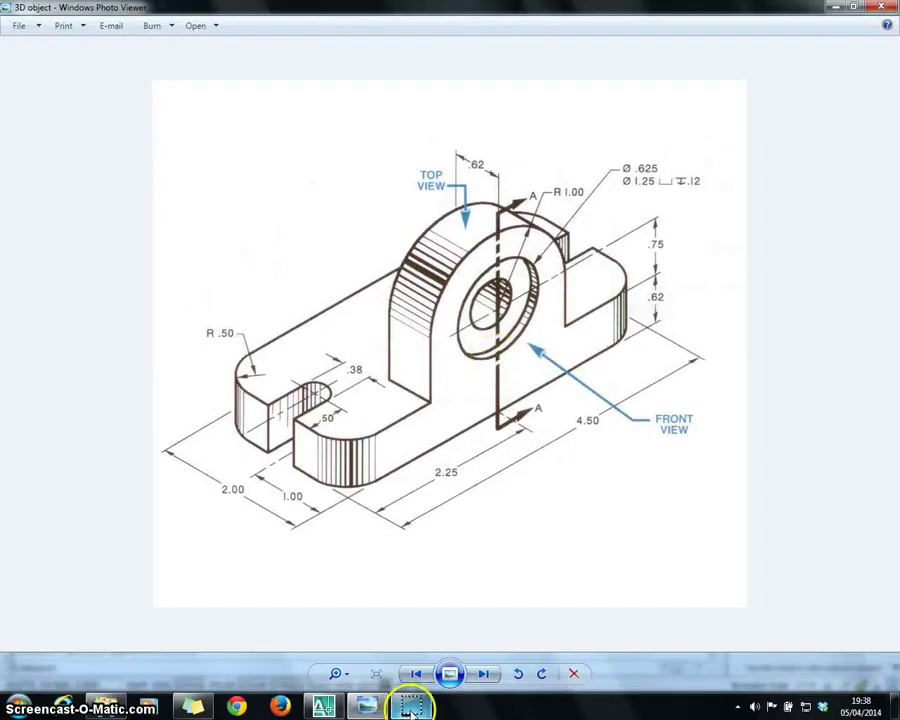
Union the upright, its bore solid and the slotted base plate into one solid.
left_click(322, 705)
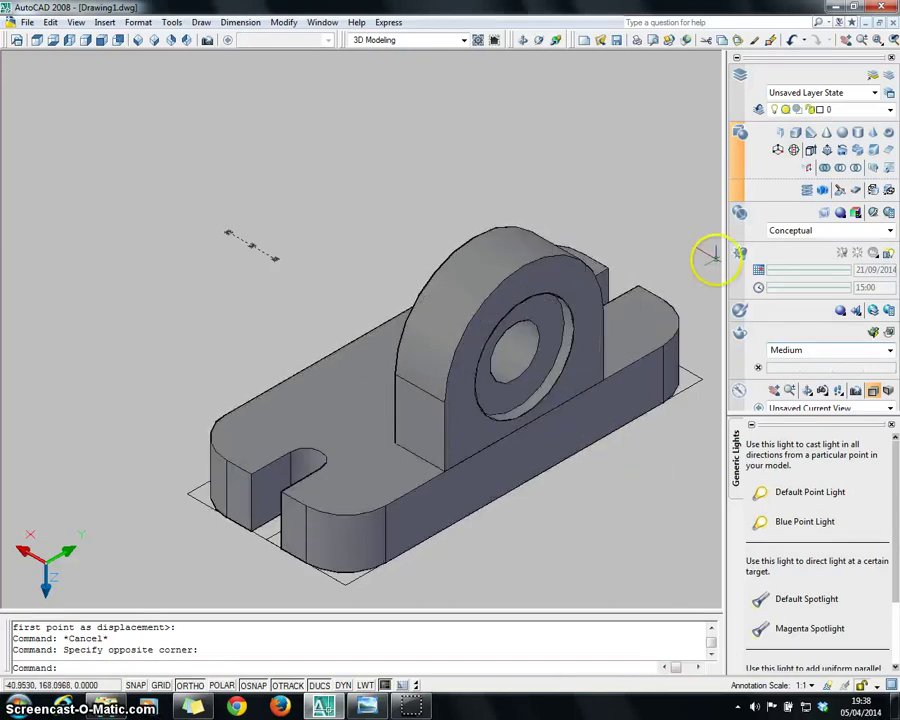
left_click(823, 168)
left_click(540, 276)
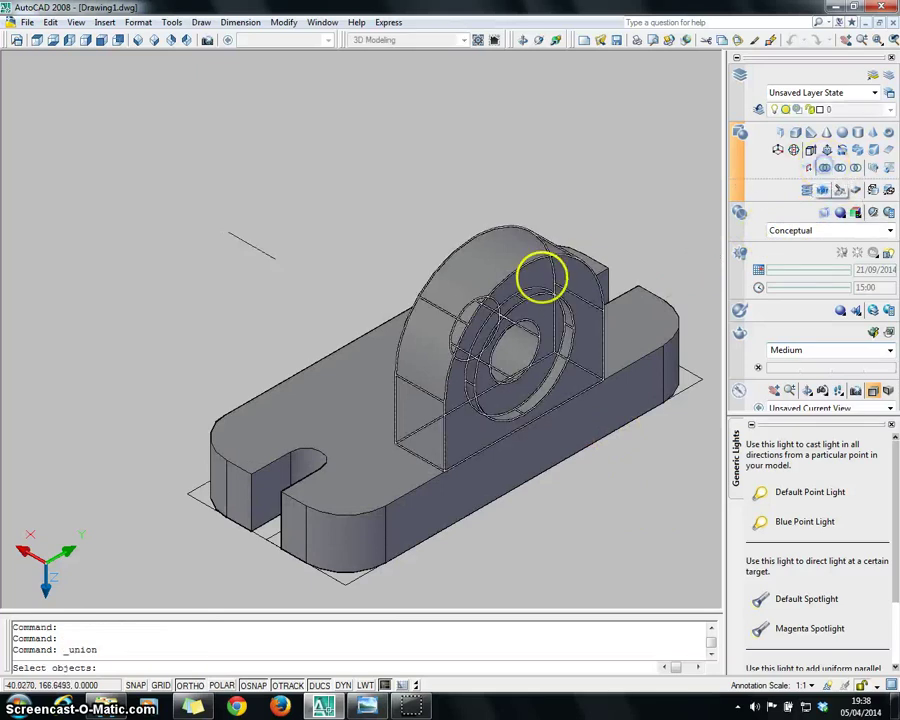
left_click(422, 392)
left_click(428, 373)
left_click(358, 485)
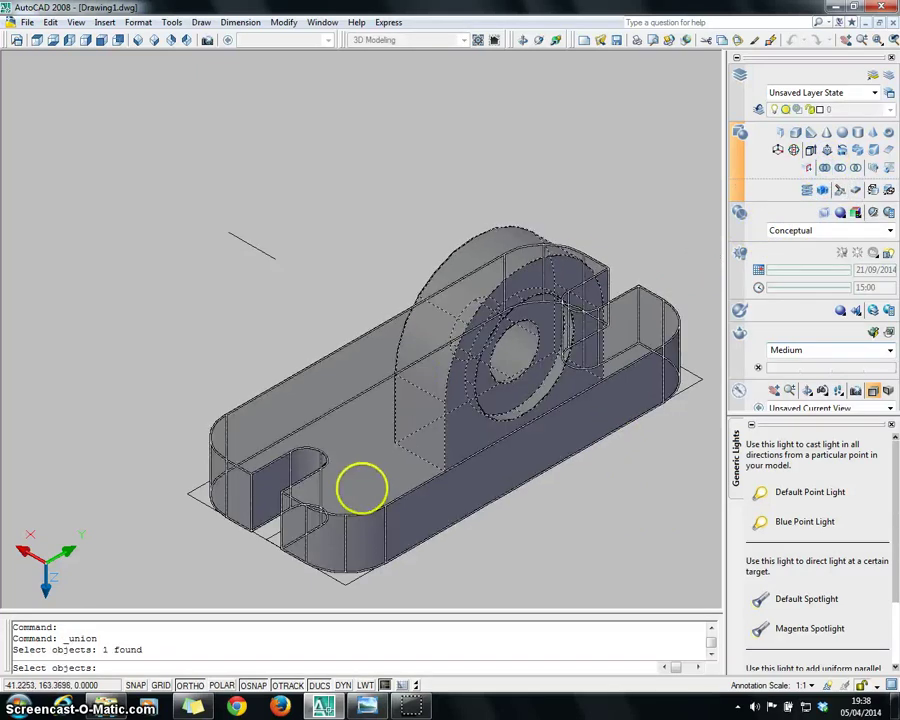
key("Return")
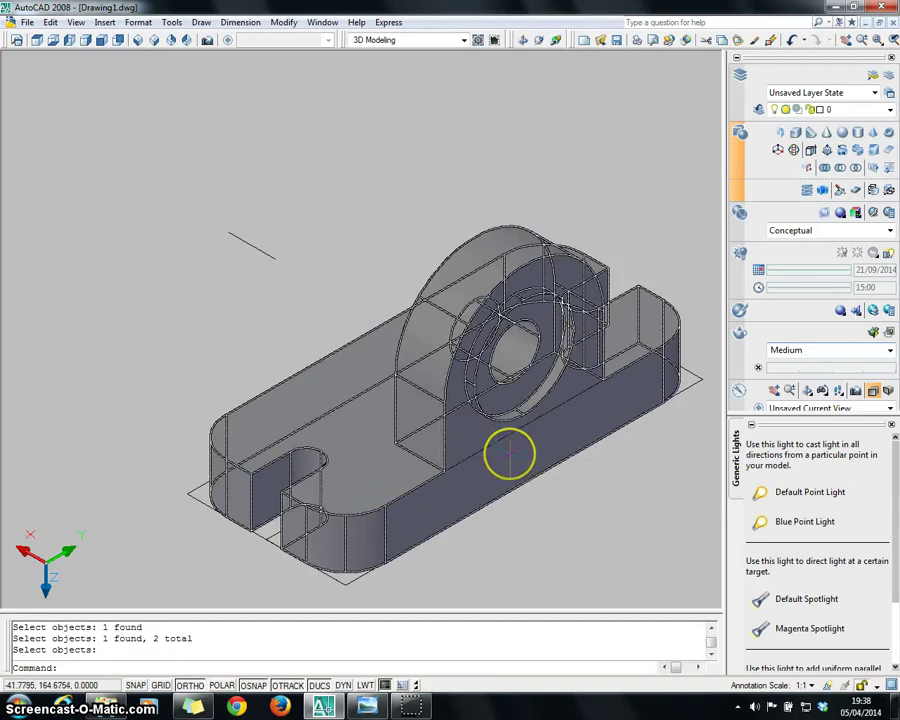
left_click(790, 231)
In 2D Wireframe, erase the bottom plate outline, the boss circle and the rectangular face.
left_click(741, 258)
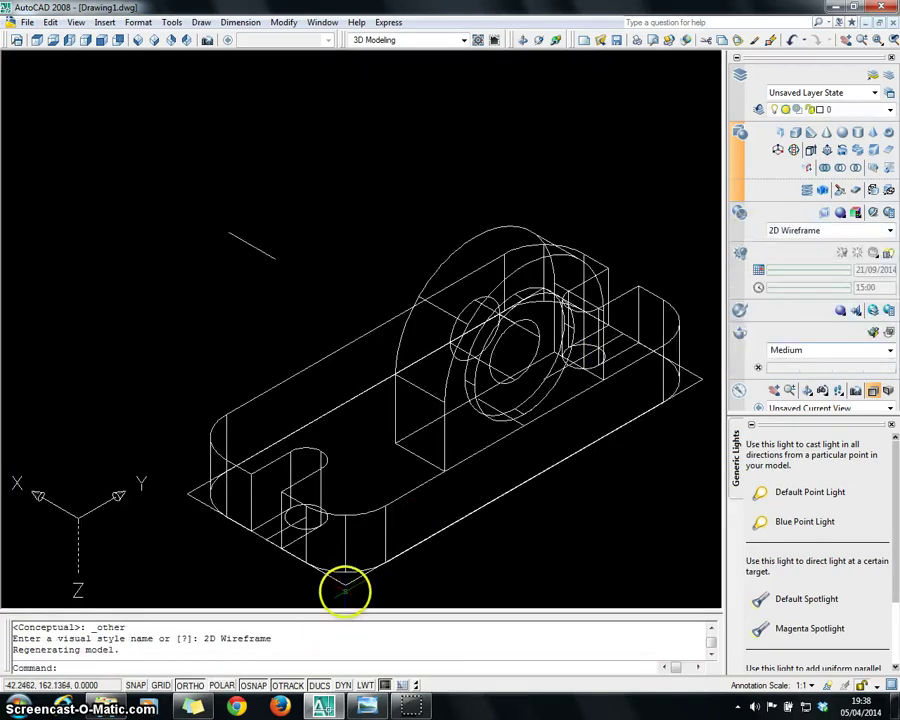
left_click(347, 581)
key("Delete")
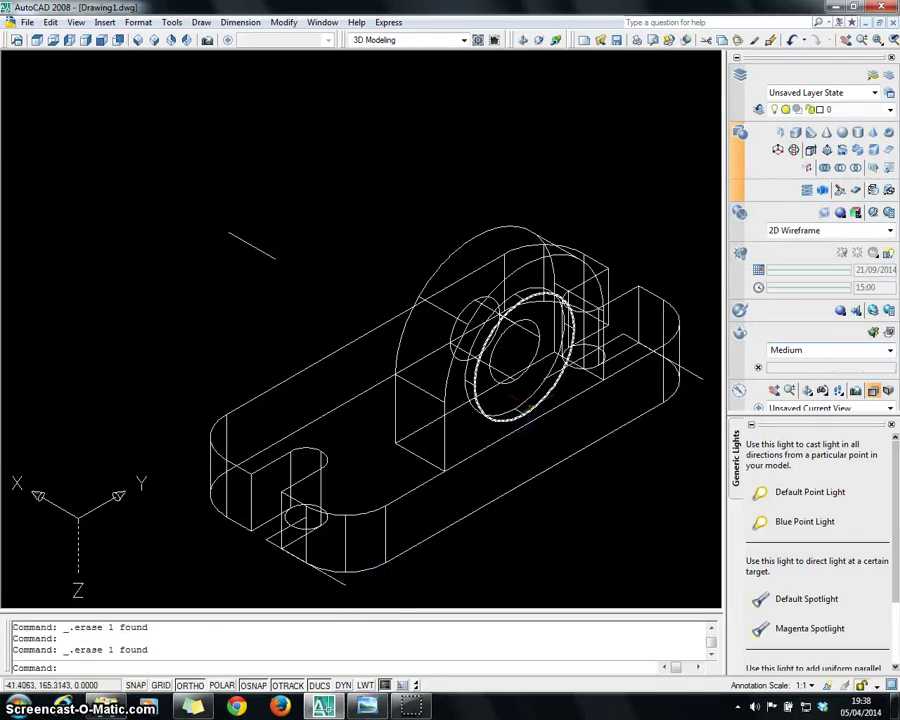
left_click(529, 407)
key("Delete")
left_click(541, 416)
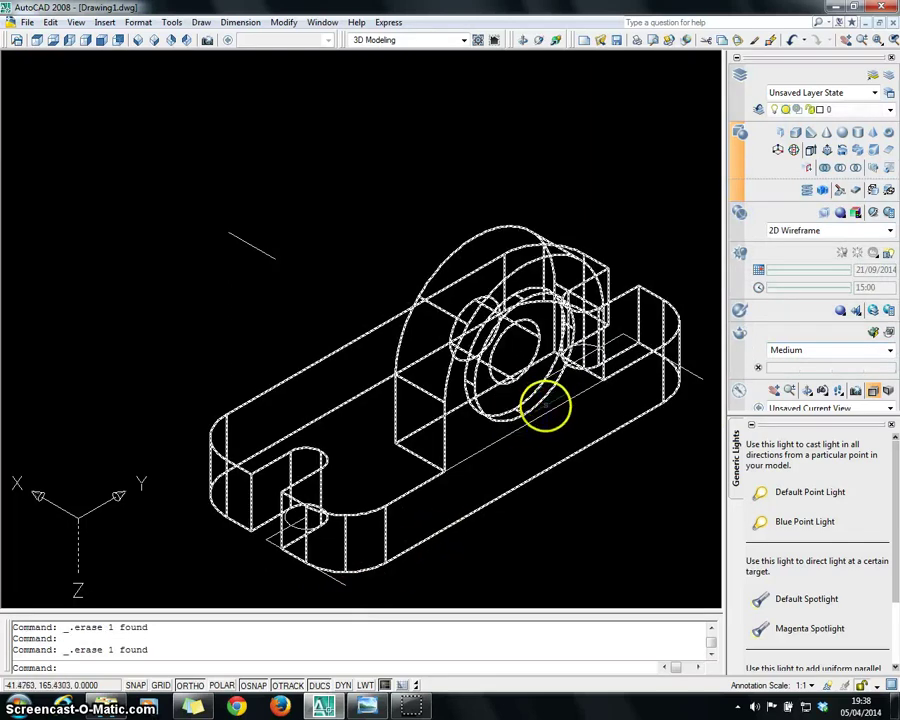
key("Delete")
left_click(603, 378)
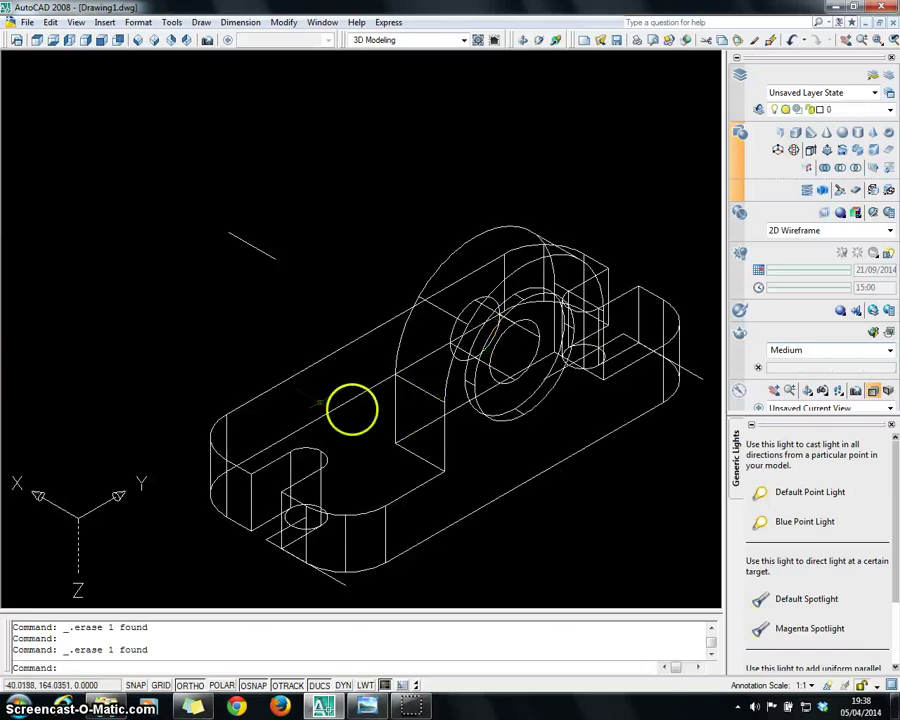
Erase the short helper line and the stray lines around the lower-left of the base.
left_click(288, 266)
left_click(172, 213)
key("Delete")
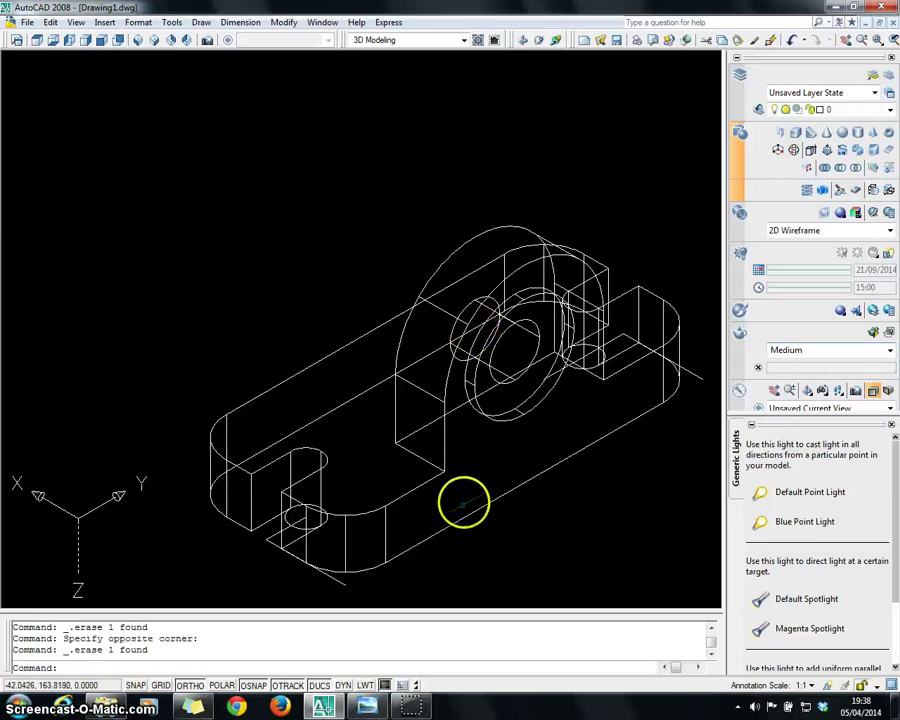
left_click(342, 585)
left_click(335, 580)
key("Delete")
left_click(267, 538)
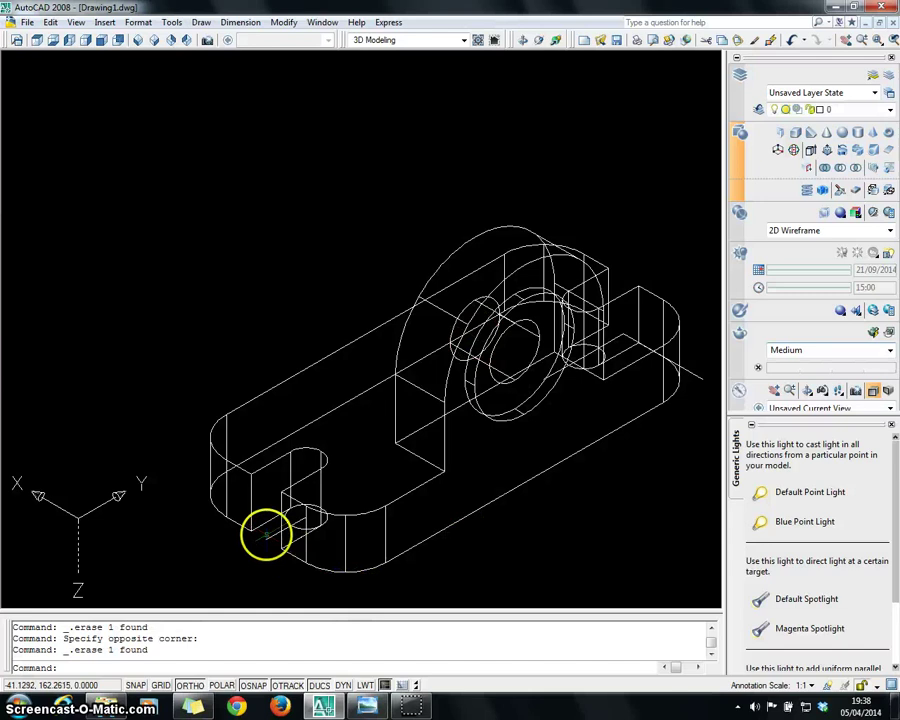
left_click(263, 520)
key("Delete")
Restore the accidentally erased solid, clear the last leftovers, and switch to Conceptual shading.
left_click(367, 520)
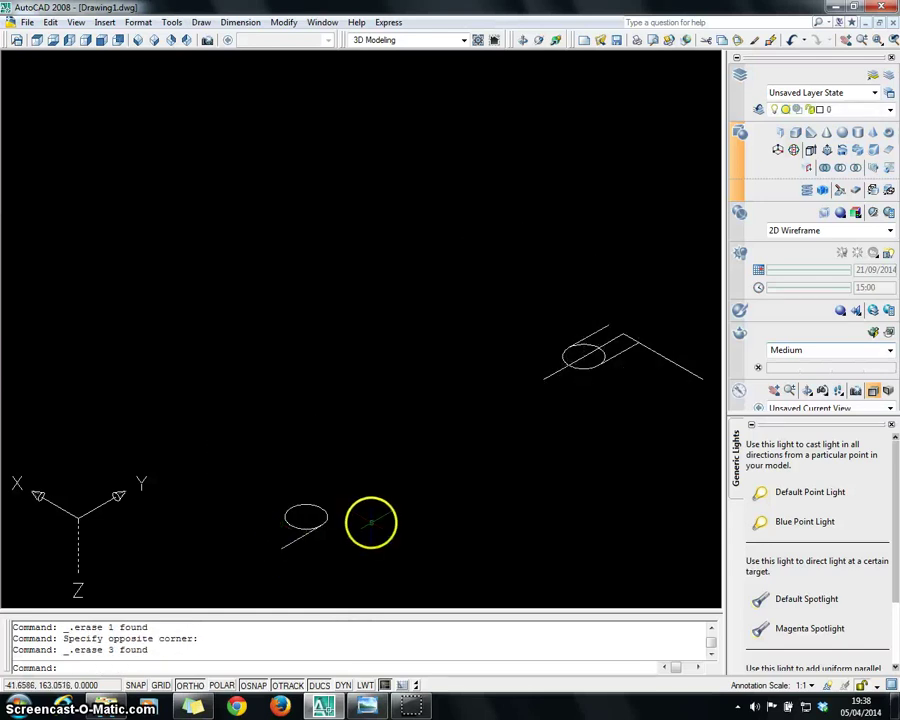
key("ctrl+z")
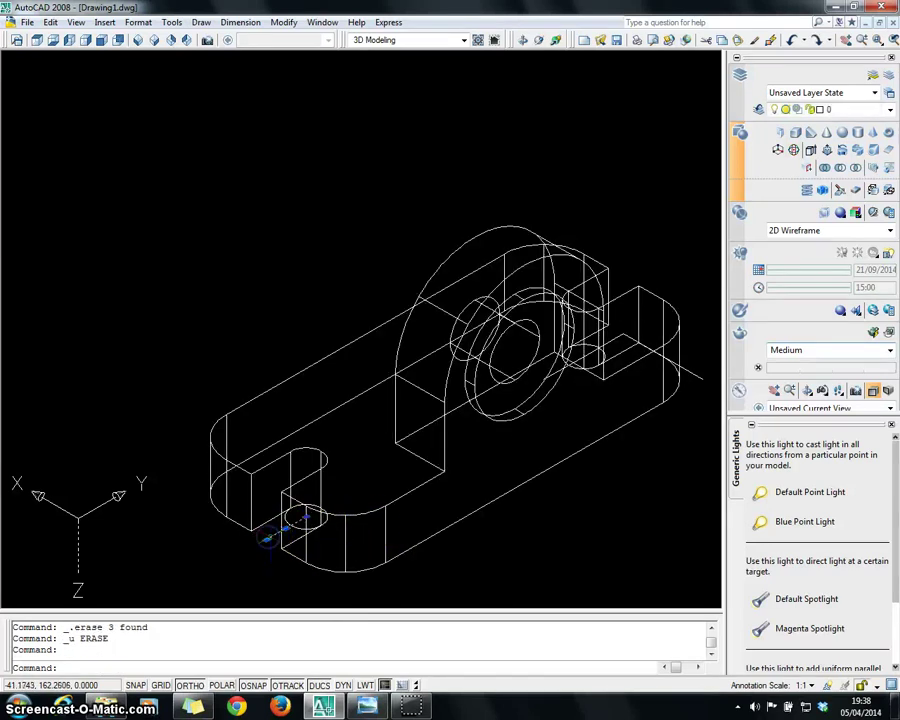
left_click(333, 520)
key("Delete")
left_click(615, 345)
left_click(622, 336)
key("Delete")
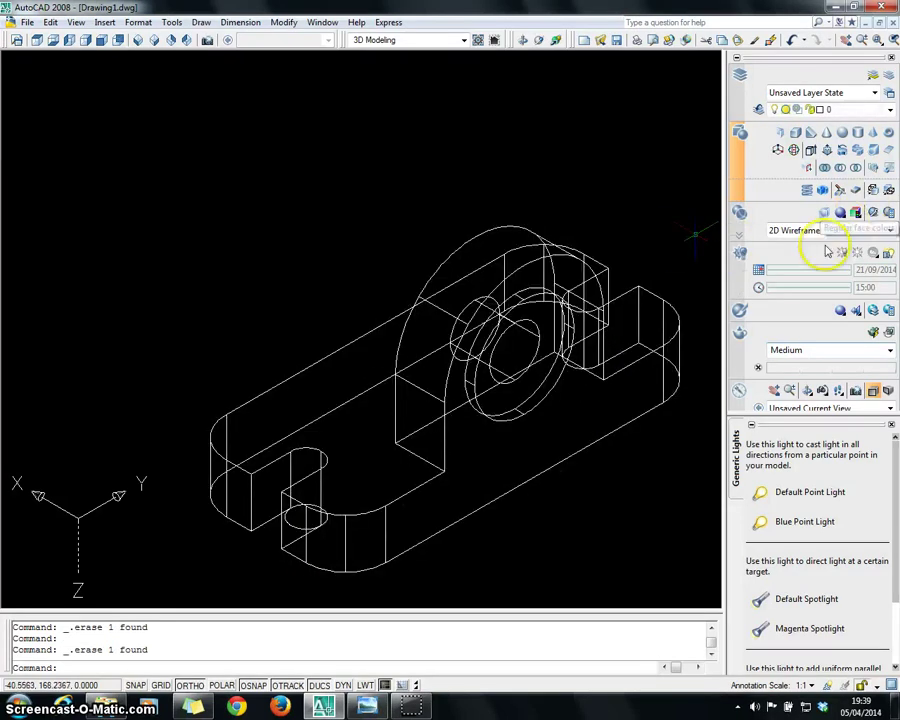
left_click(795, 231)
left_click(696, 327)
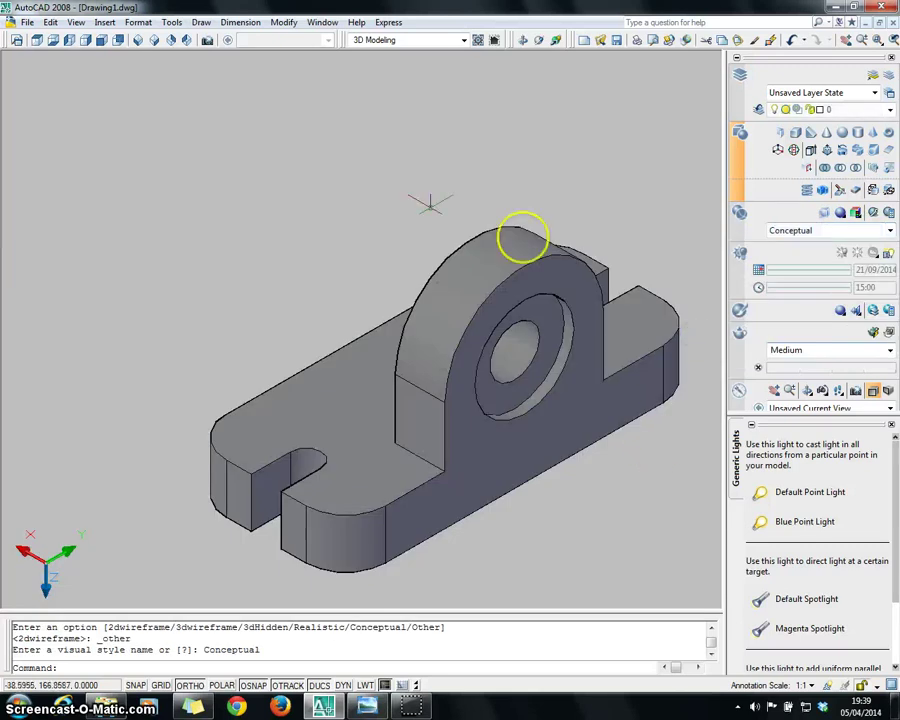
Orbit the shaded bracket through front, side and lower isometric views to inspect it.
left_click(577, 33)
left_click_drag(548, 488, 229, 409)
left_click_drag(484, 388, 219, 458)
left_click_drag(585, 434, 519, 430)
left_click_drag(661, 293, 503, 320)
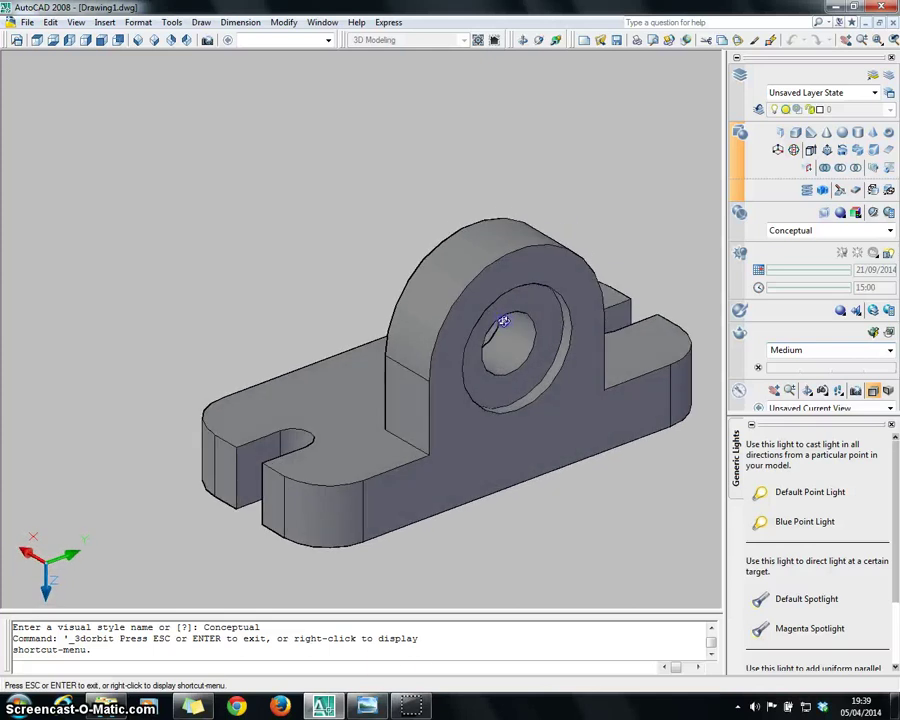
Compare against the reference drawing, then return to a zoomed-in SE Isometric view.
left_click(367, 706)
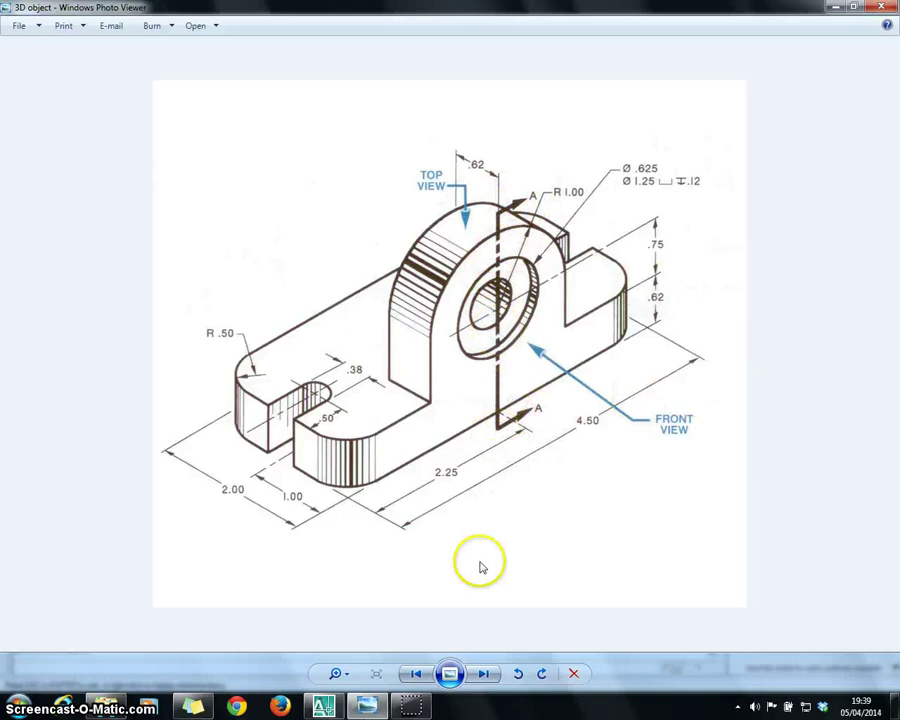
left_click(323, 706)
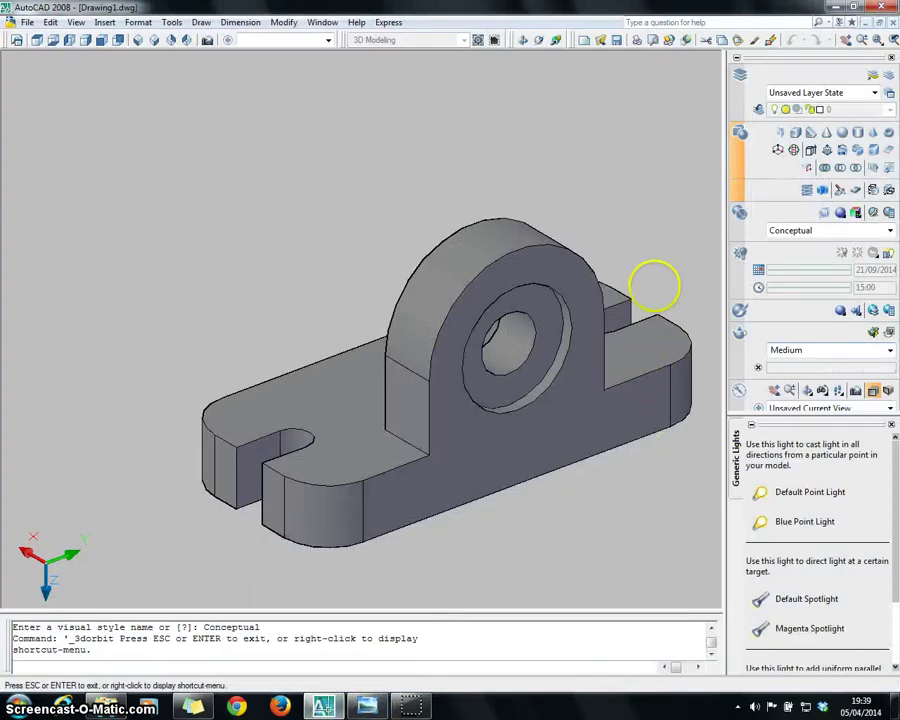
key("Escape")
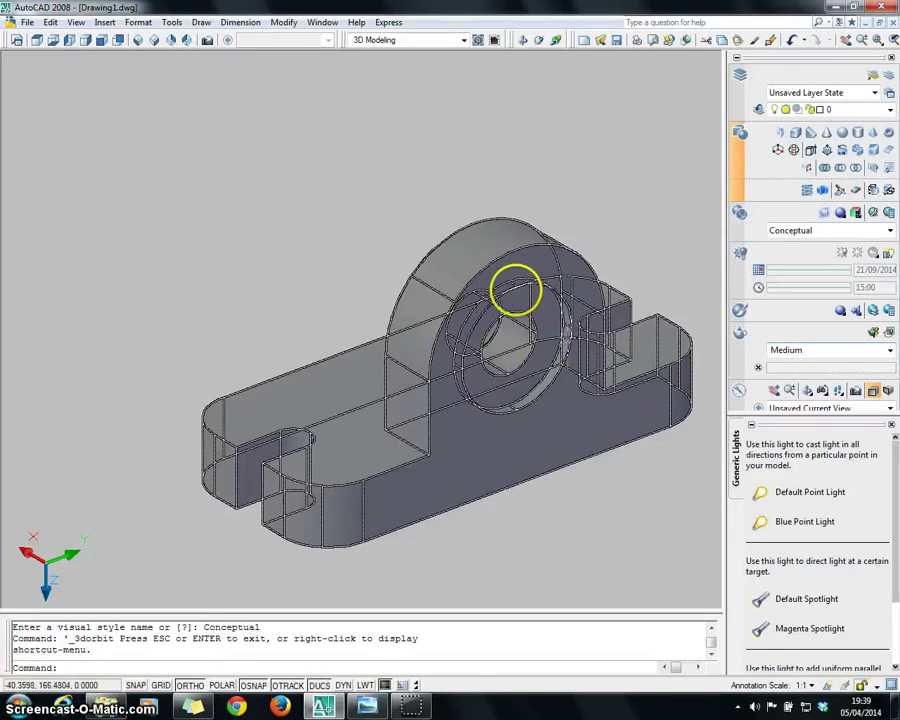
left_click(156, 41)
scroll(628, 563, "up", 2)
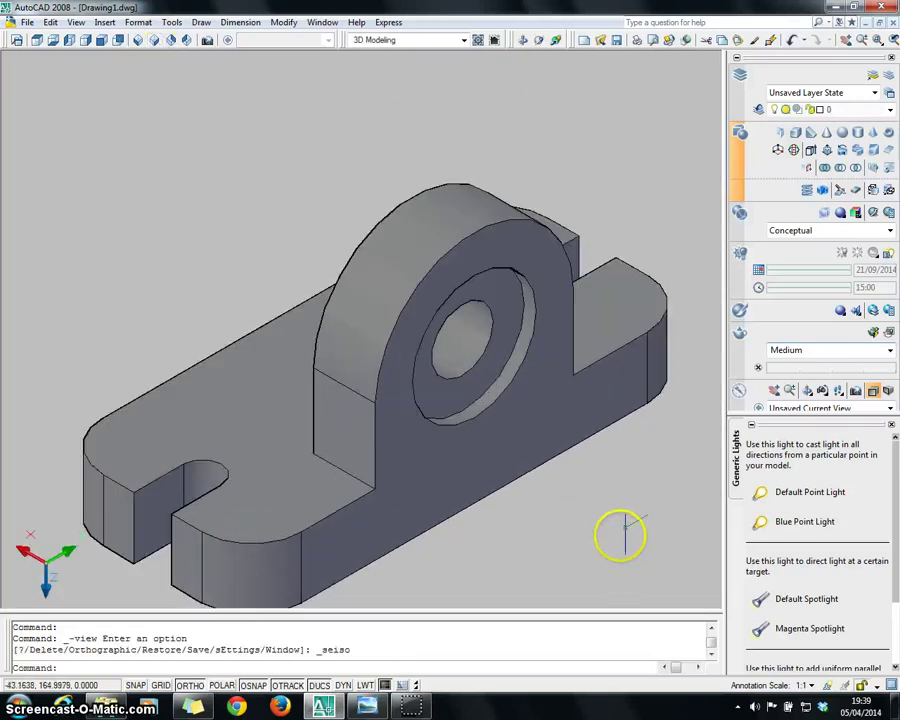
Slice the bracket with a 3-point plane through the hole centre, keeping both halves.
left_click(842, 192)
left_click(451, 393)
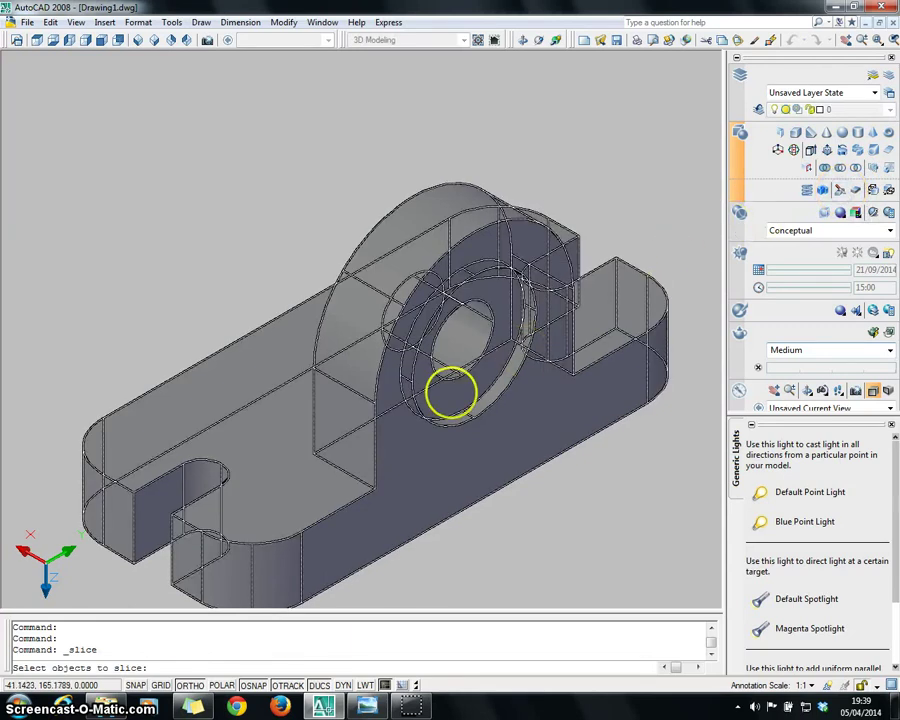
left_click(585, 423)
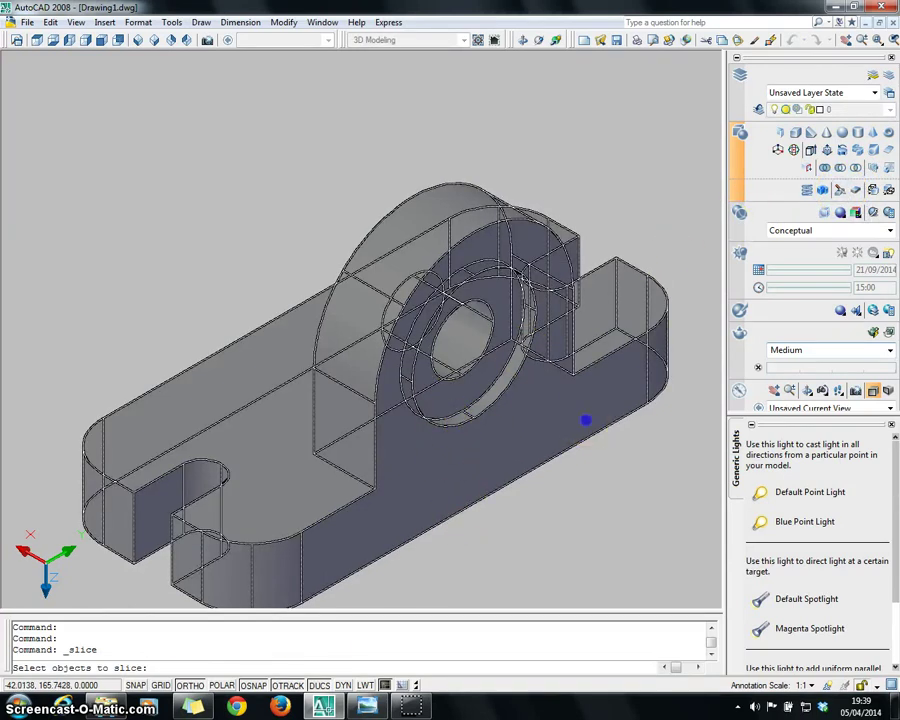
key("Return")
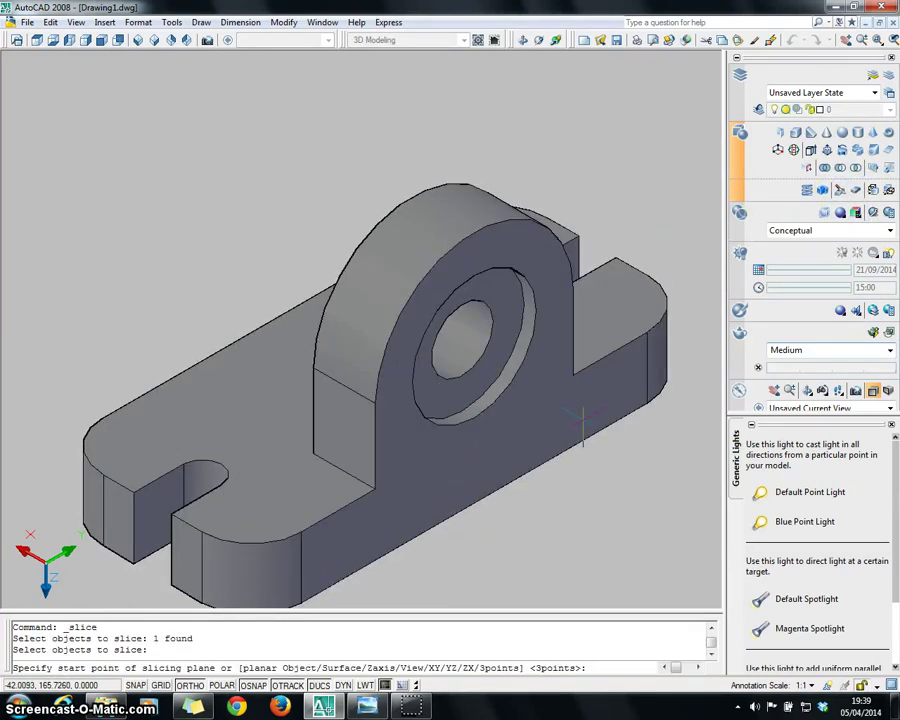
type("3")
key("Return")
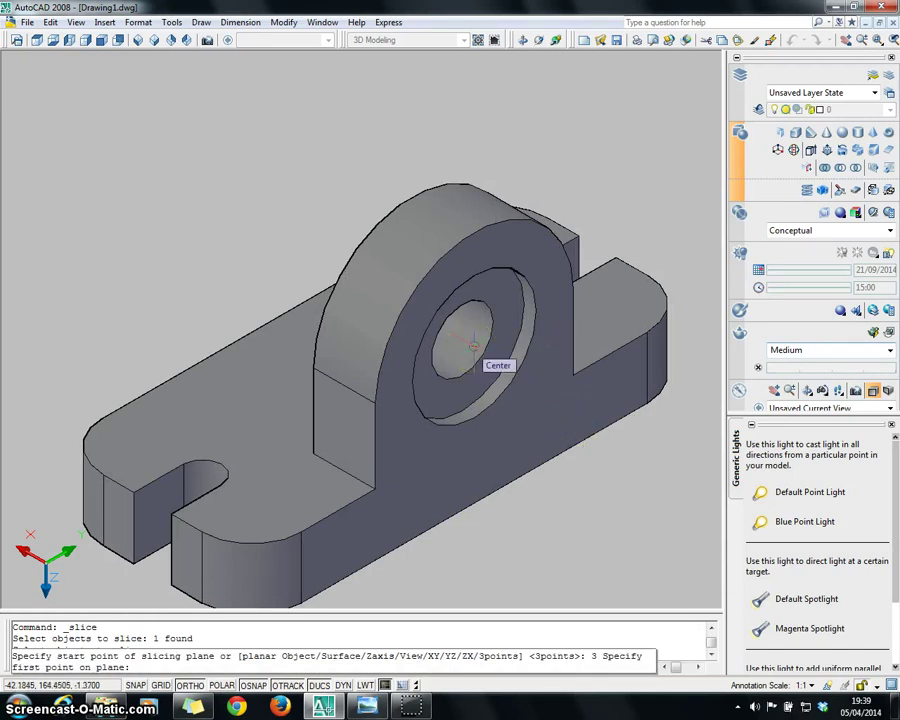
left_click(472, 234)
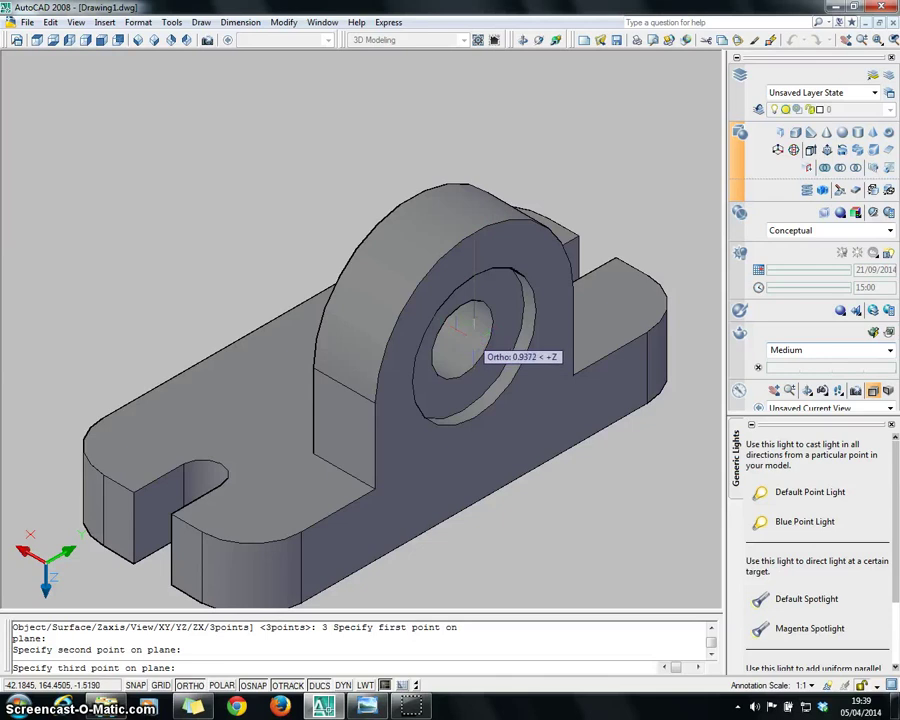
left_click(428, 318)
left_click(414, 311)
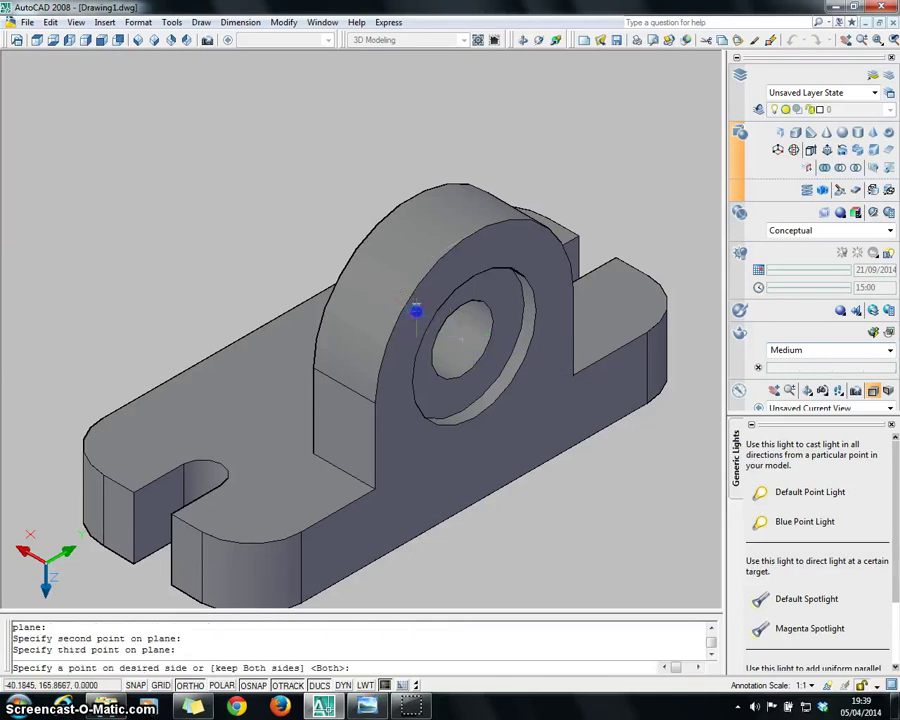
key("Return")
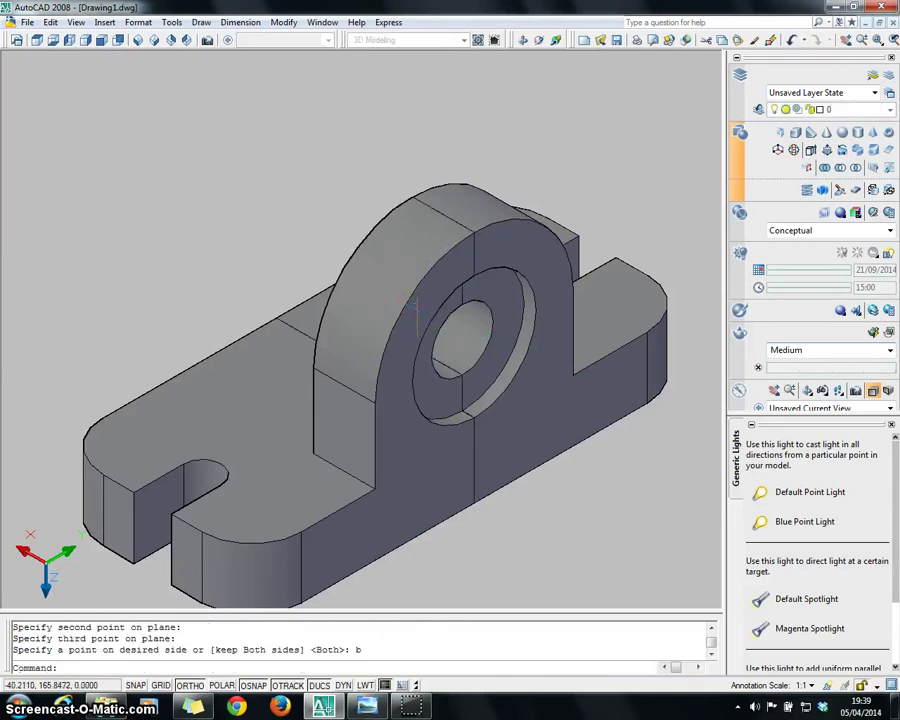
Delete the slotted-end half and leftover small objects, then switch to the reference drawing.
left_click(565, 407)
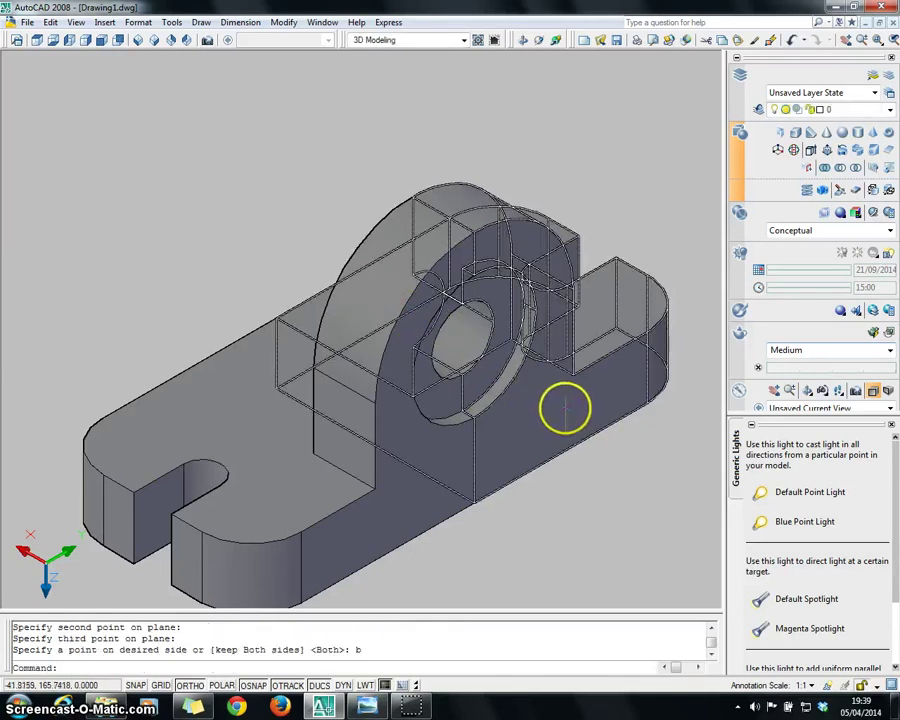
key("Escape")
left_click(365, 511)
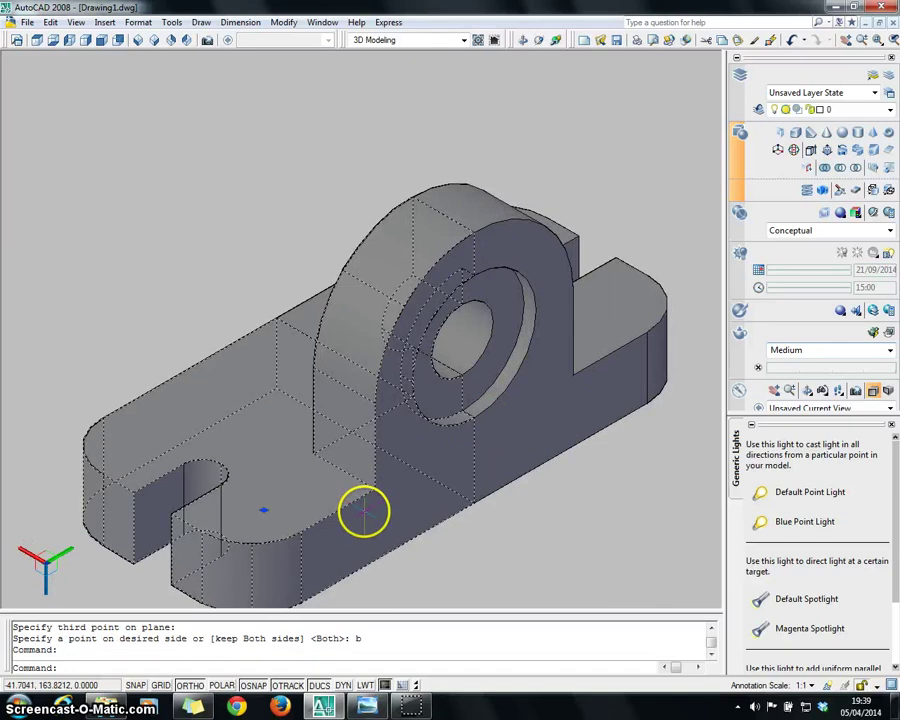
key("Delete")
left_click(275, 583)
left_click(148, 512)
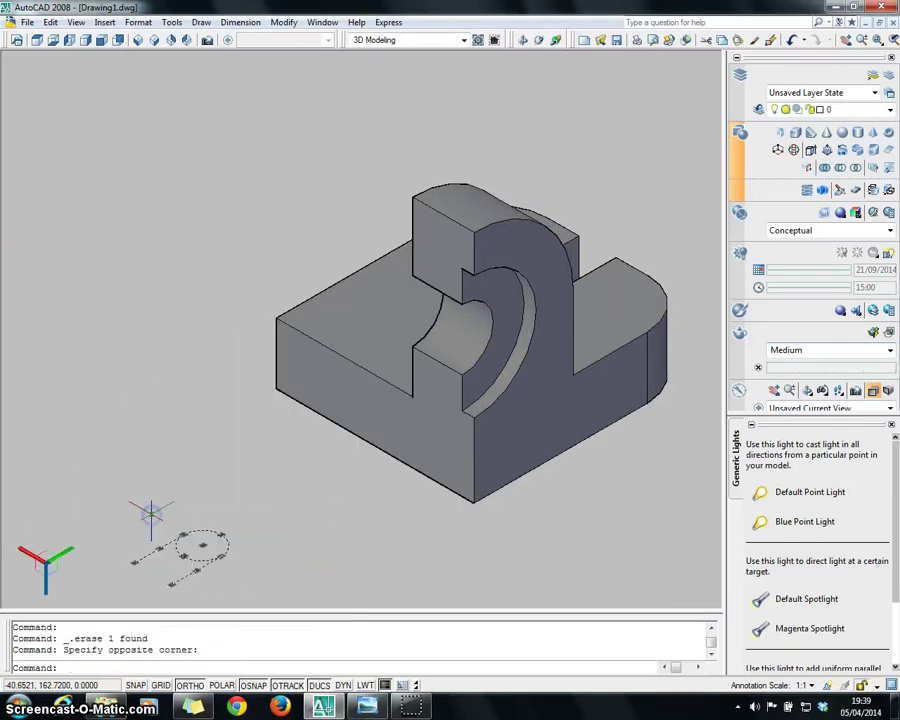
key("Delete")
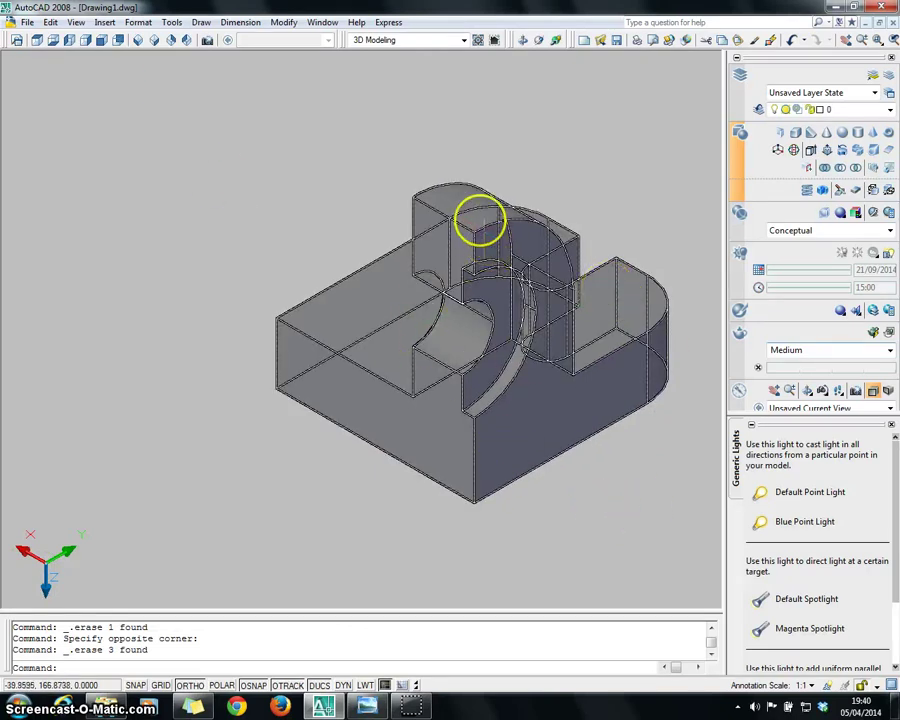
key("alt+Tab")
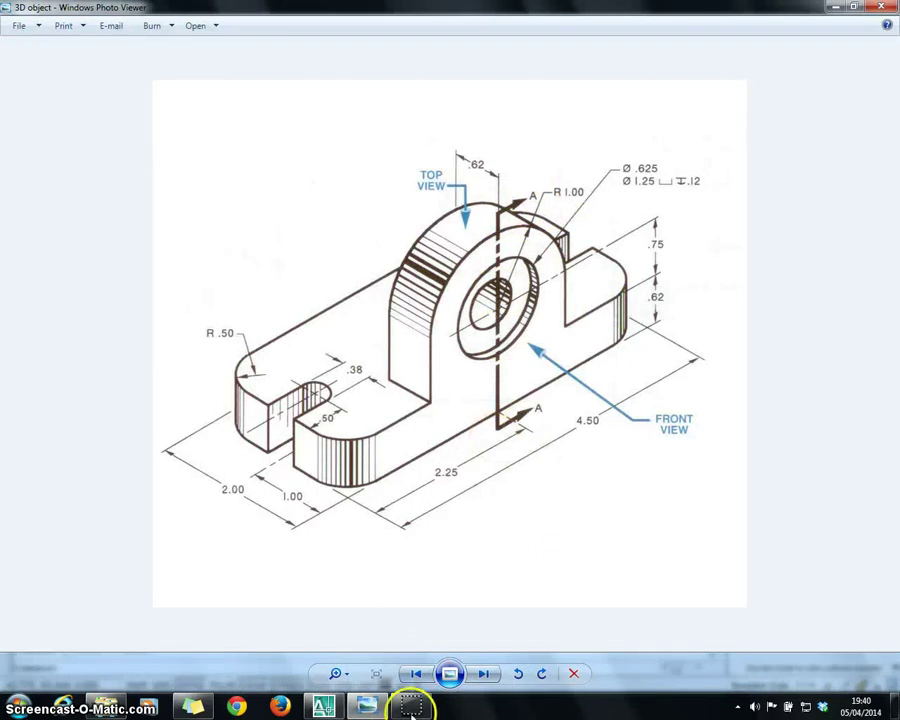
Show the sliced bracket in Front view and pan it toward the centre.
left_click(323, 708)
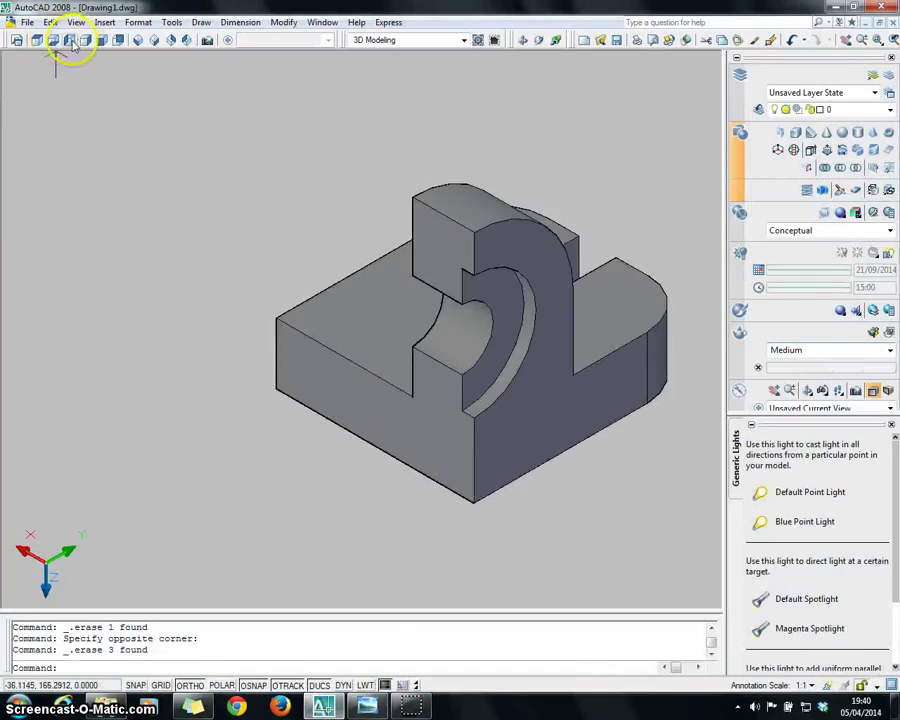
left_click(69, 40)
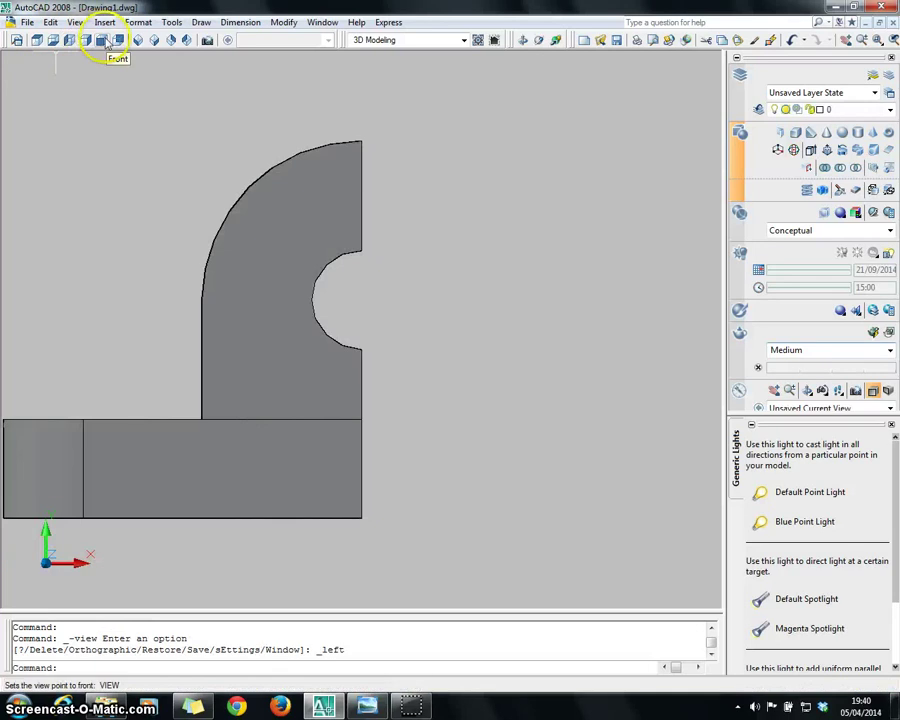
left_click(103, 40)
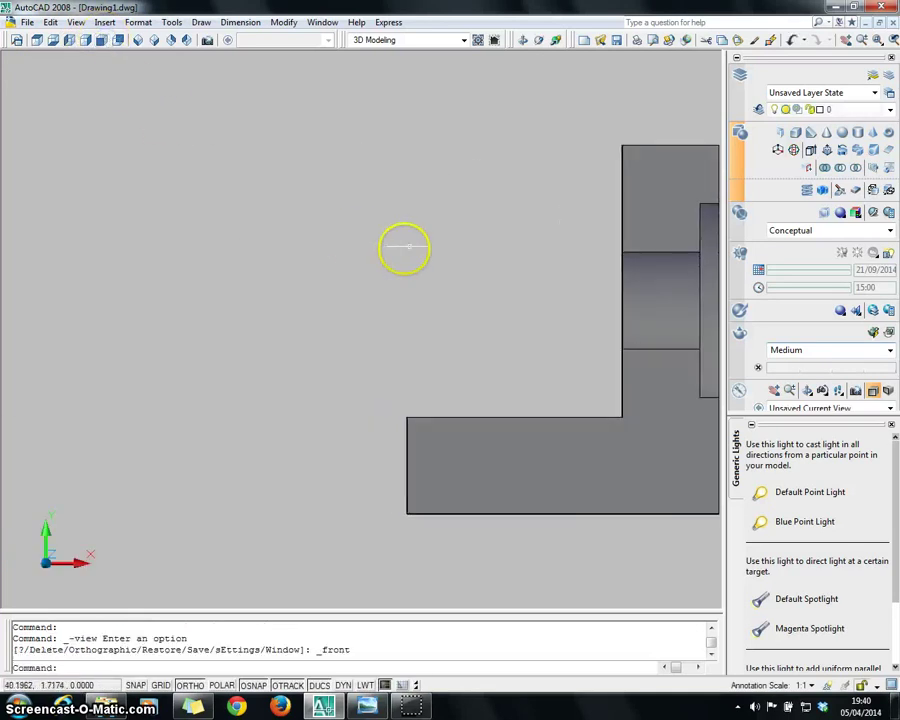
left_click(774, 389)
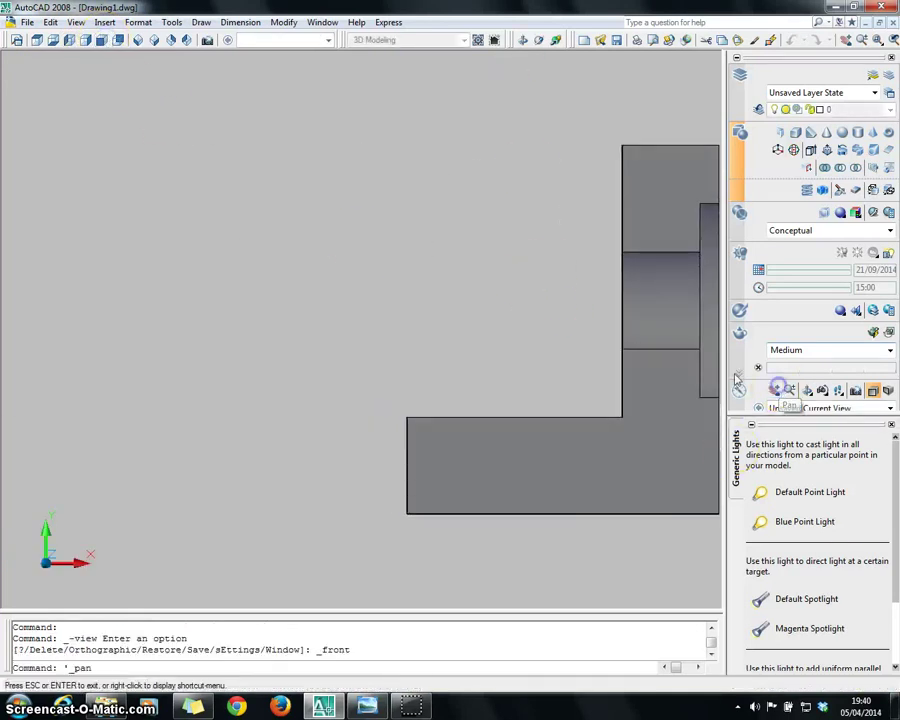
left_click_drag(655, 362, 485, 352)
key("Escape")
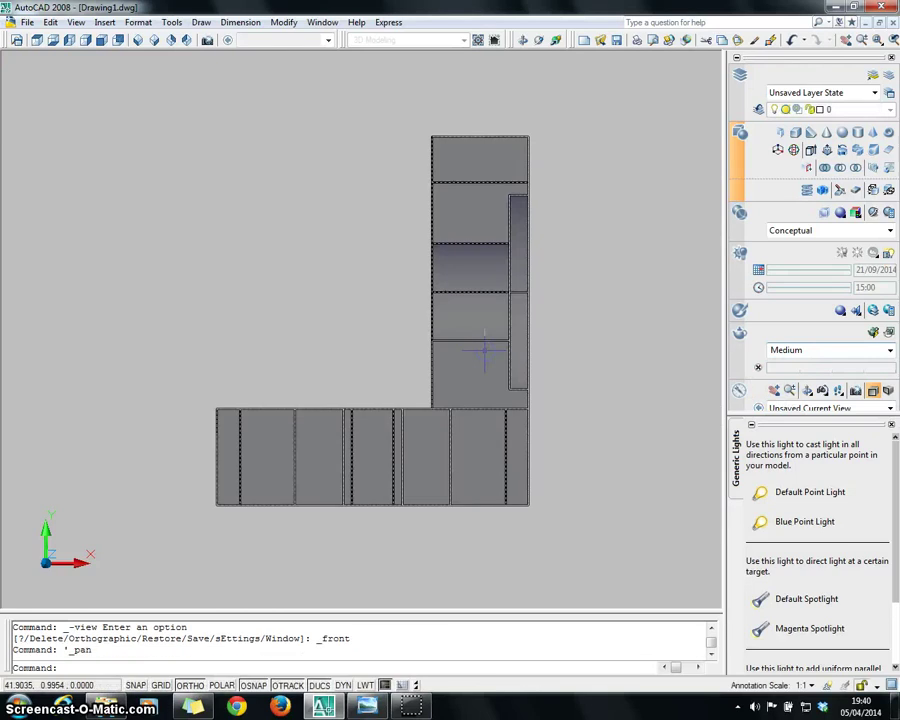
Start an ANGLE hatch with HATCH and pick points inside the three cut-face regions.
type("h")
key("Return")
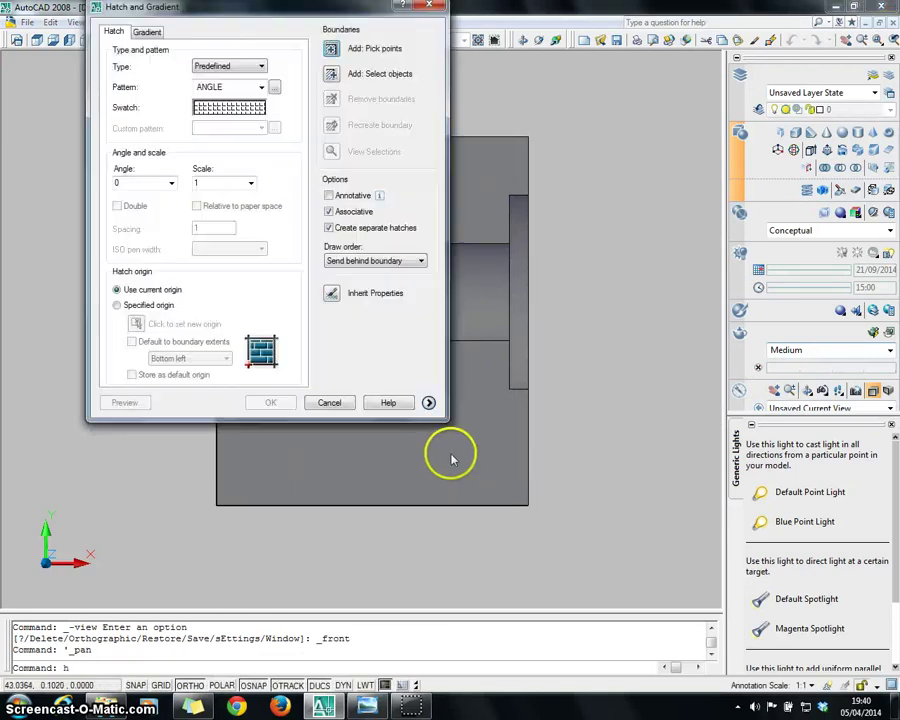
left_click(338, 48)
left_click(352, 445)
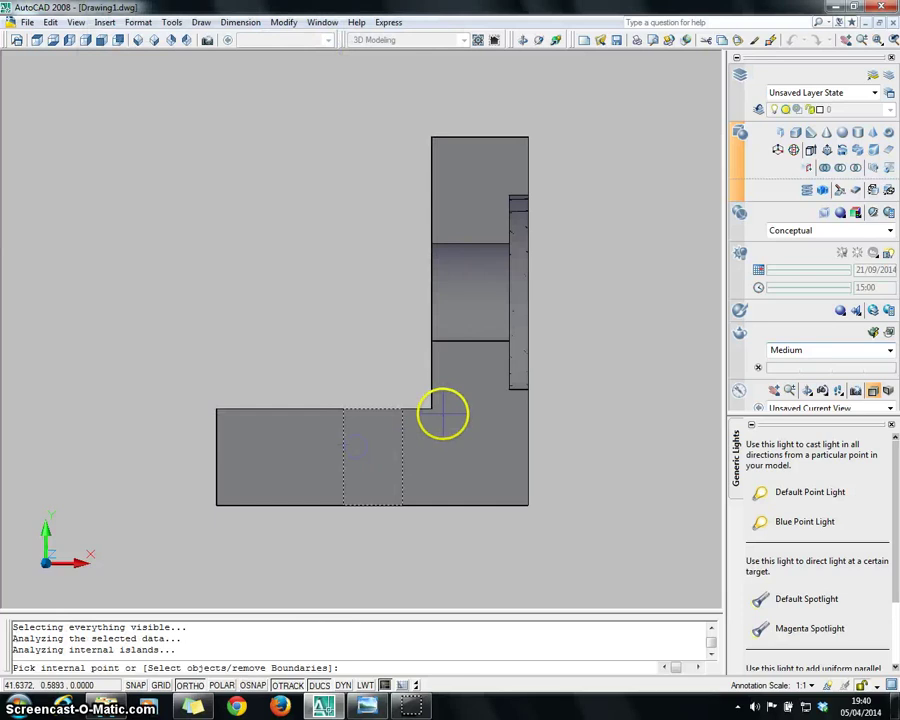
left_click(469, 432)
left_click(437, 447)
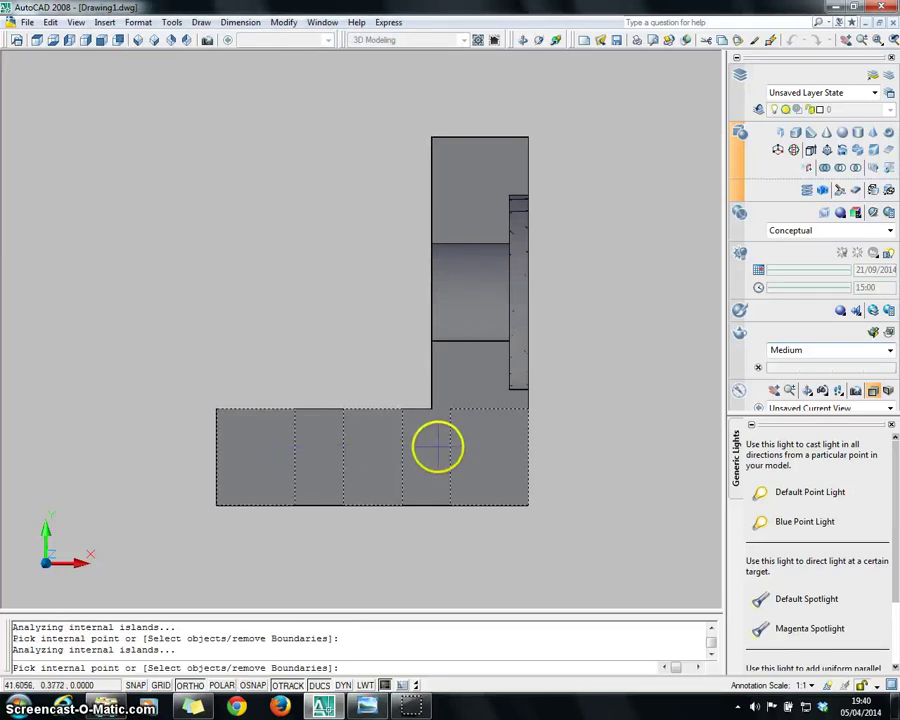